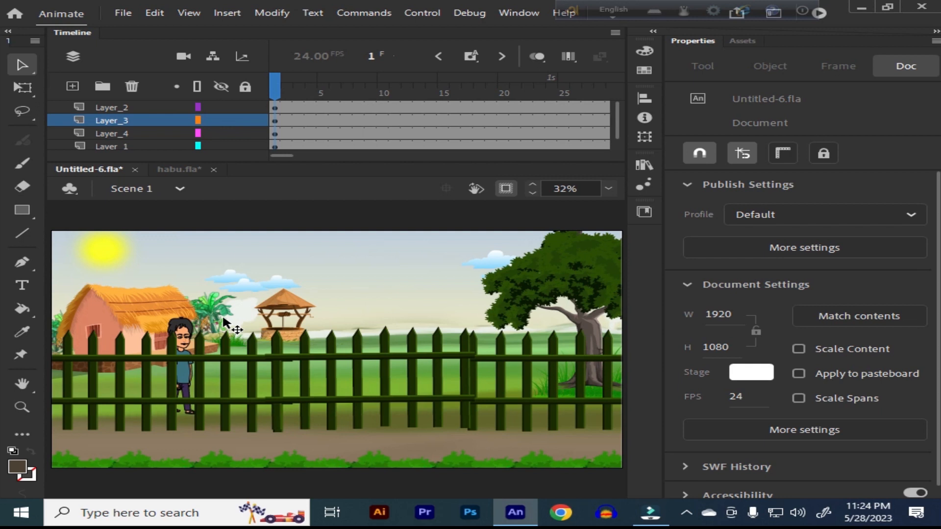
Step: Select the fence instance on the main stage and open its symbol for editing in place
left_click(184, 169)
left_click(110, 167)
left_click(382, 363)
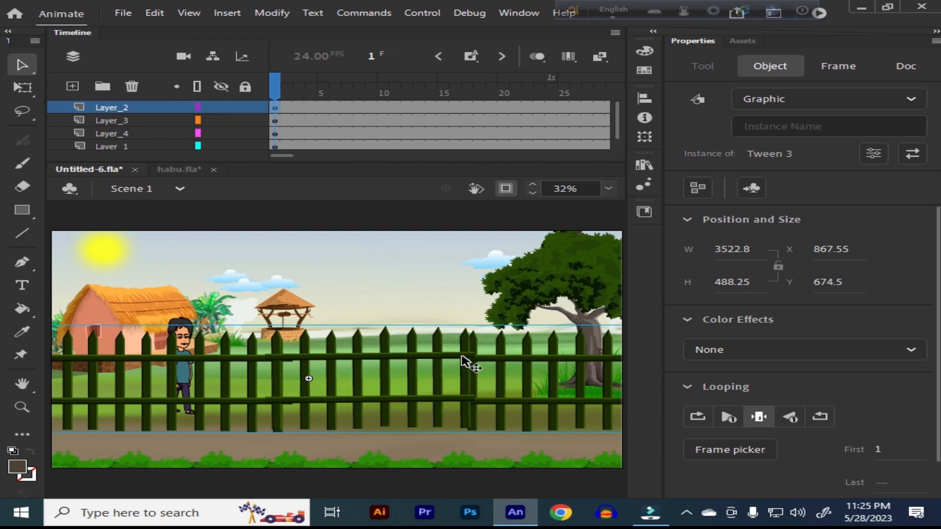
double_click(465, 361)
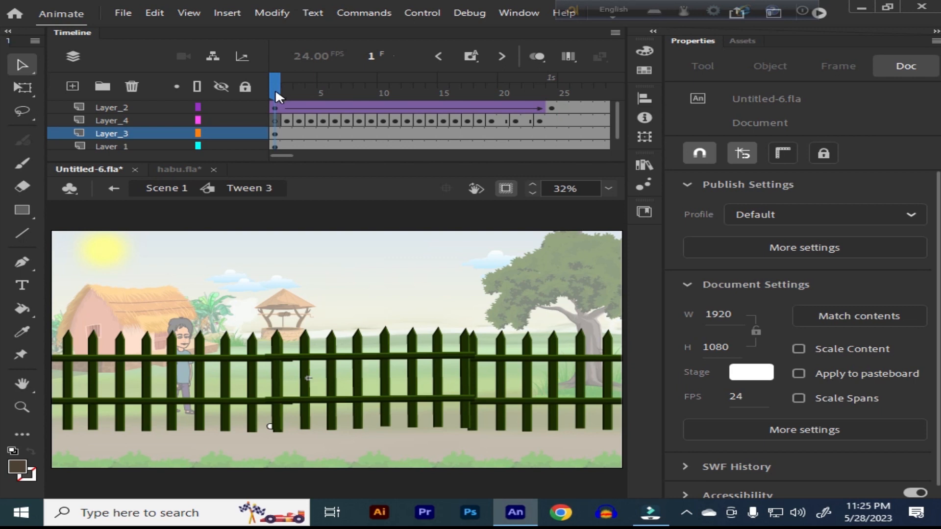
Step: Select the middle gate section of the fence in frame 1 and activate Free Transform on it
left_click_drag(275, 81, 280, 115)
left_click(360, 352)
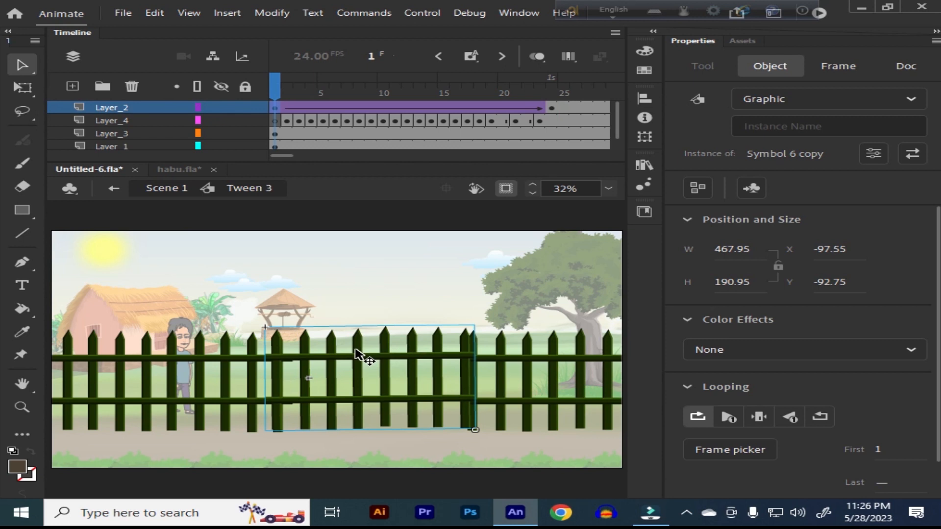
key("q")
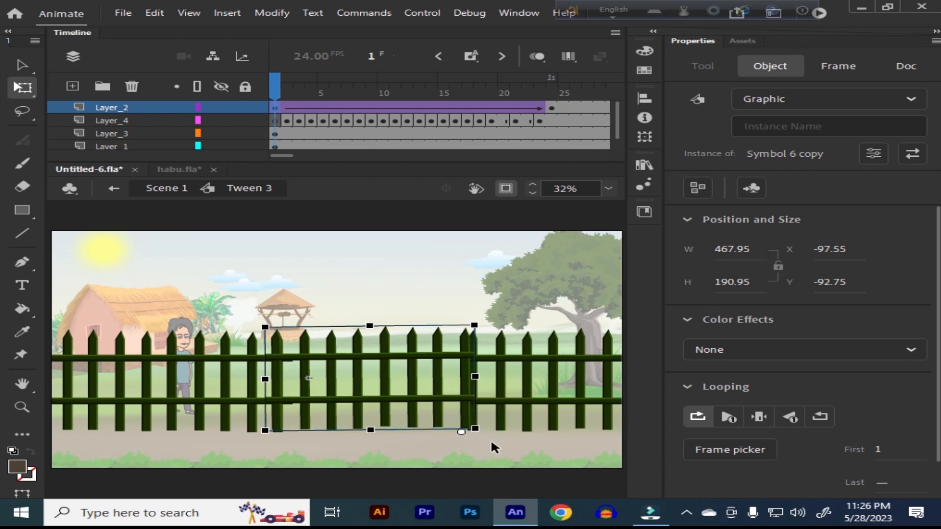
left_click_drag(491, 442, 493, 443)
Step: Try to narrow the open gate section in frame 24 with Free Transform, and undo the change
left_click_drag(275, 88, 552, 89)
left_click(347, 394)
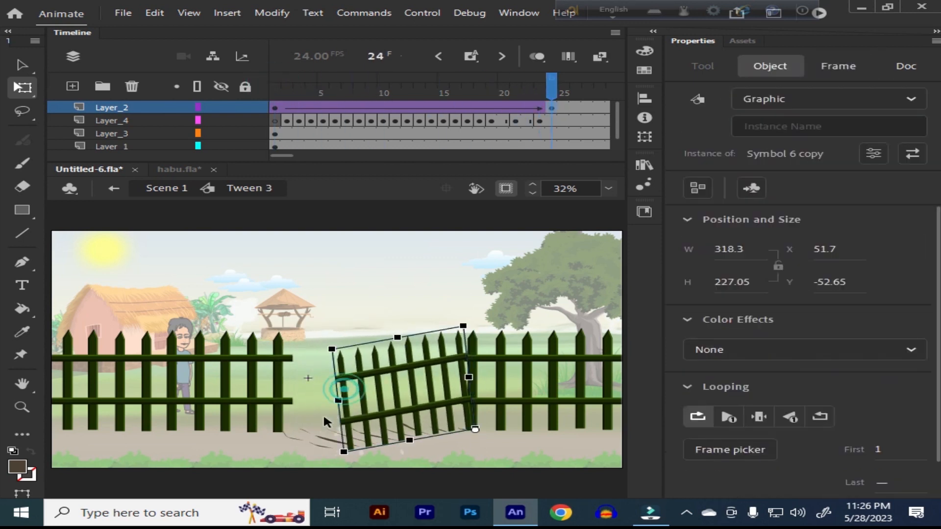
mouse_move(339, 399)
left_mouse_down()
mouse_move(369, 399)
mouse_move(349, 398)
left_mouse_up()
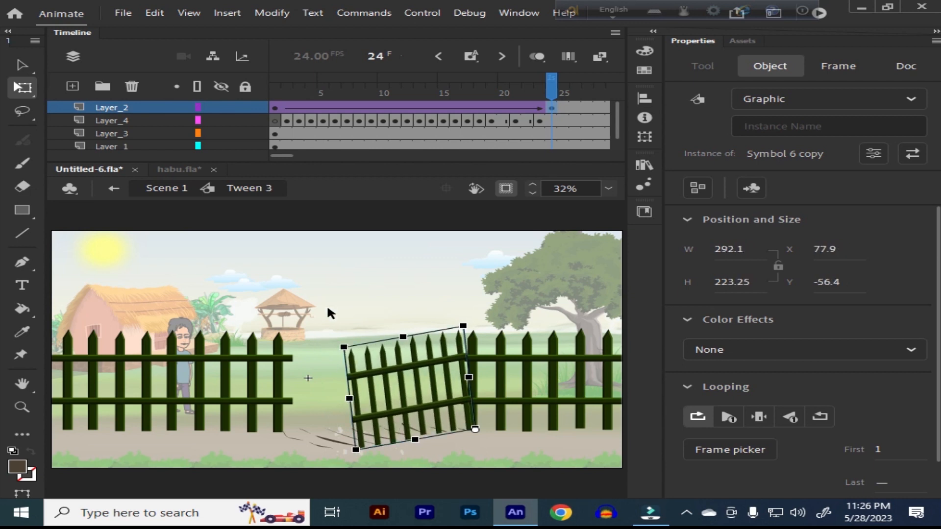
key("ctrl+z")
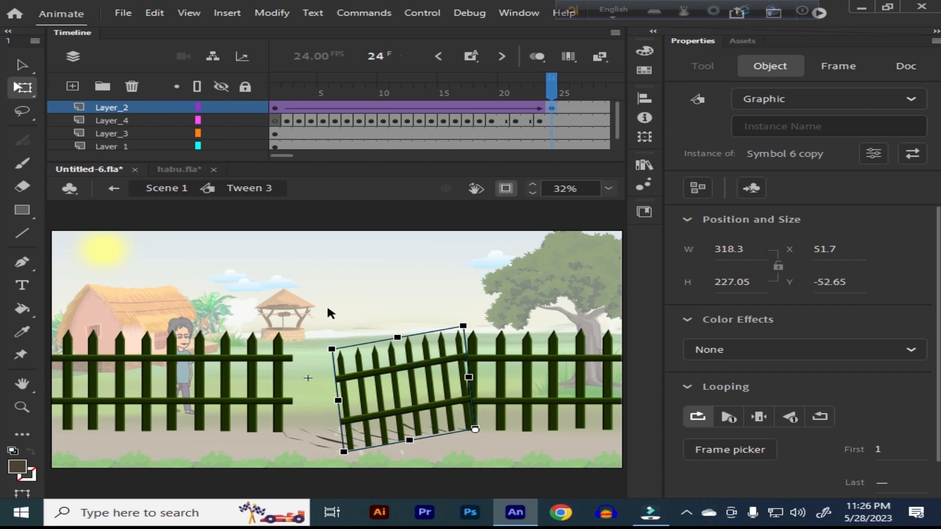
left_click(328, 309)
key("ctrl+z")
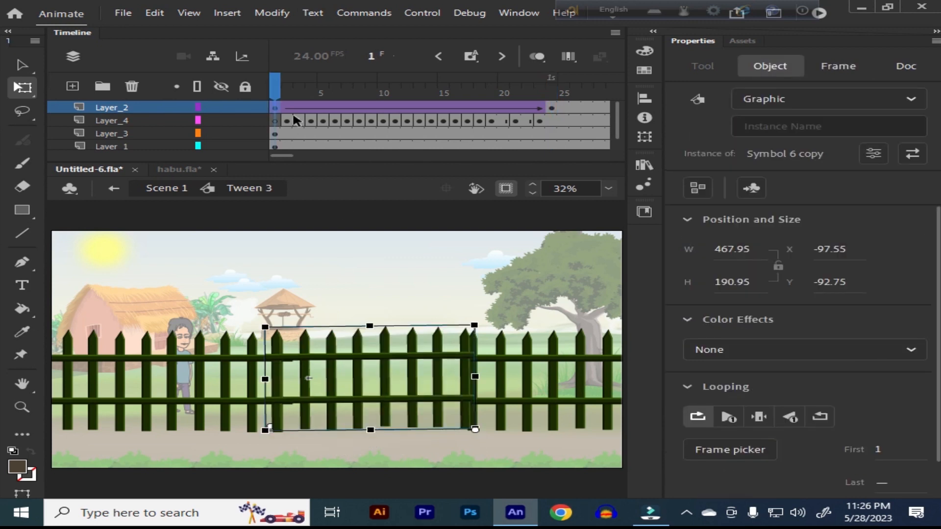
Step: Compare the gate in frames 1 and 24, remove the classic tween from Layer_2, and play the animation without it
left_click_drag(279, 85, 551, 116)
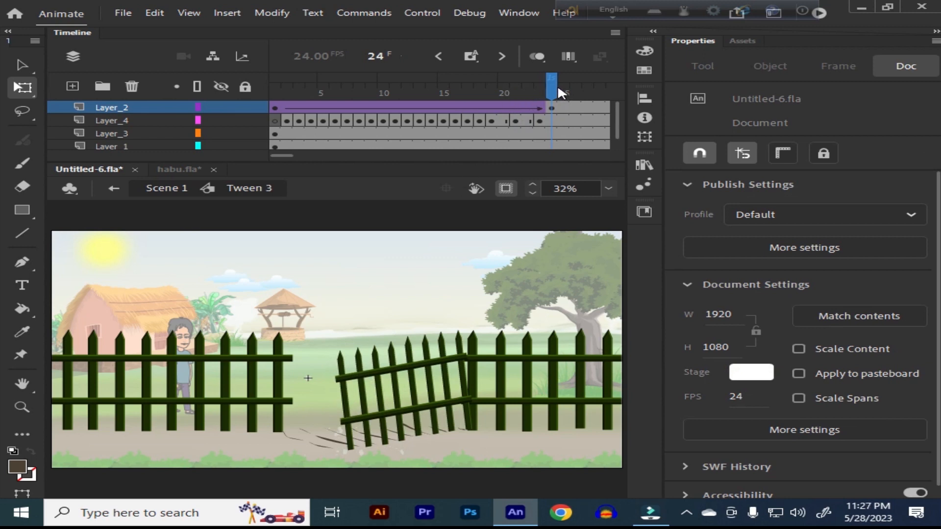
left_click_drag(551, 84, 260, 118)
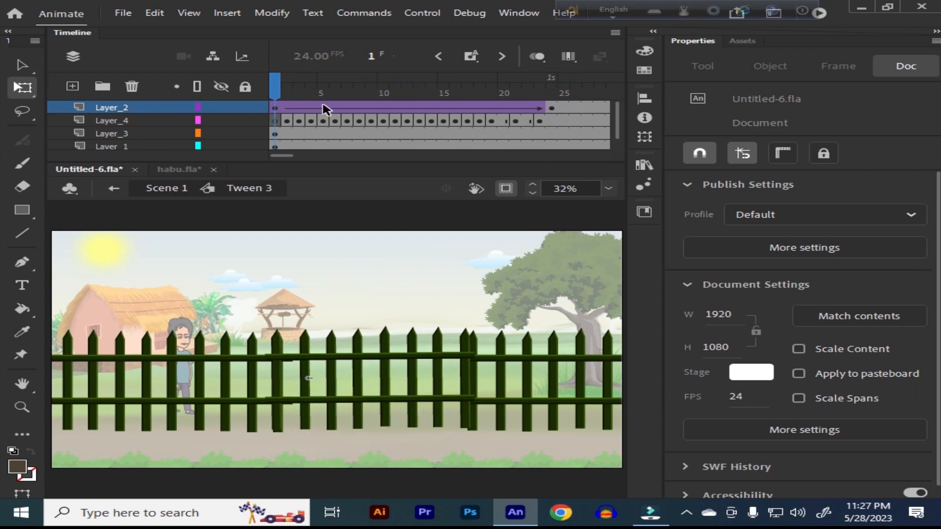
left_click(324, 108)
right_click(325, 109)
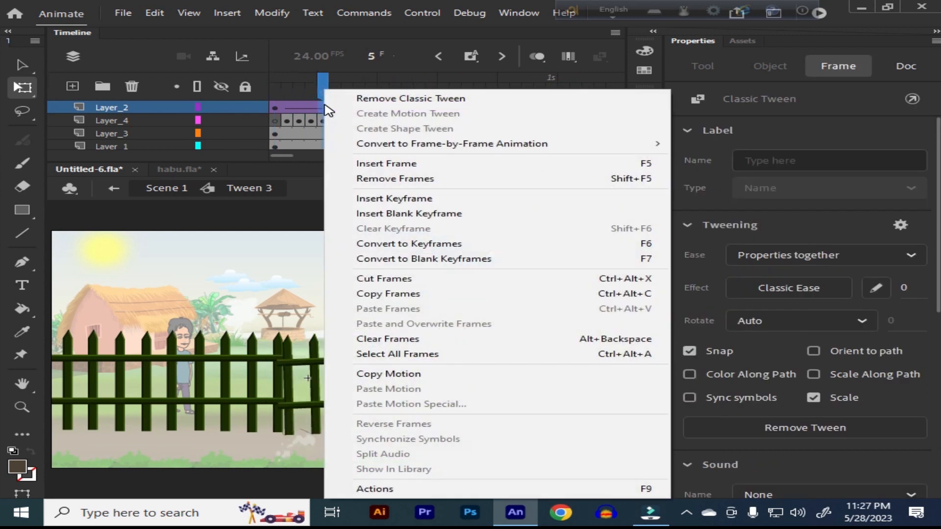
left_click(424, 100)
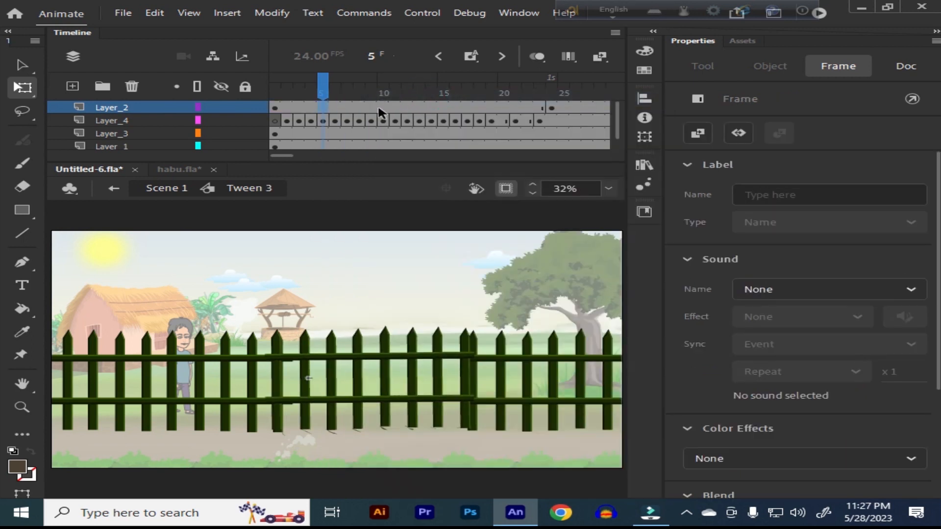
left_click(337, 110)
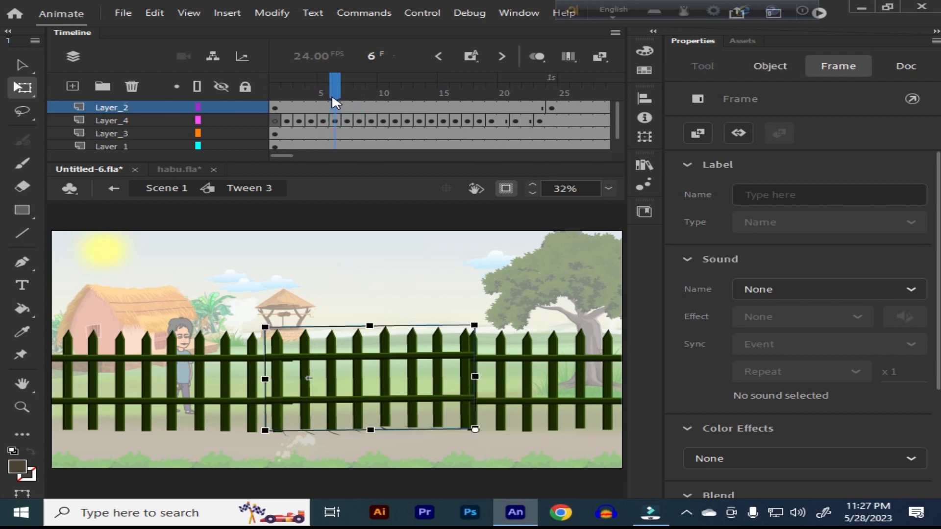
left_click_drag(331, 89, 241, 141)
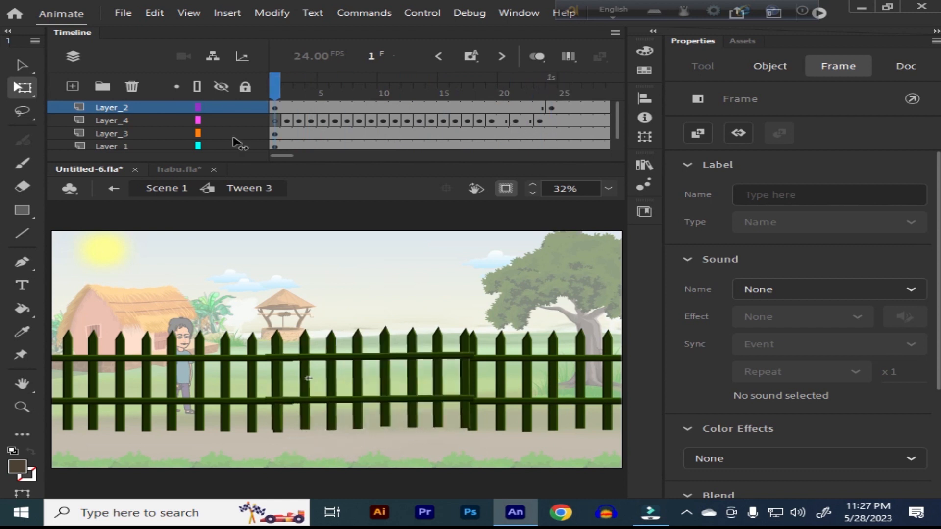
key("Return")
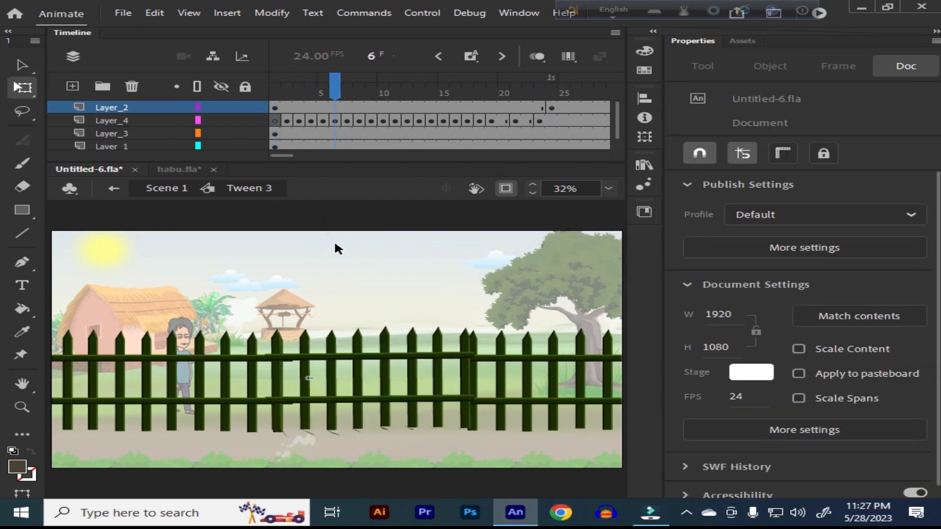
key("Return")
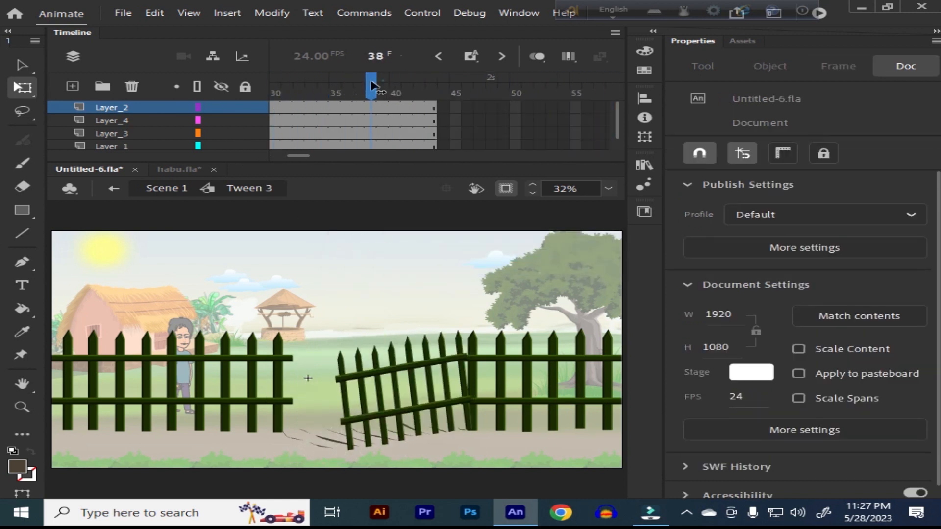
Step: Create a classic tween between the two gate keyframes on Layer_2 and play the gate opening
left_click_drag(384, 80, 168, 118)
left_click(321, 106)
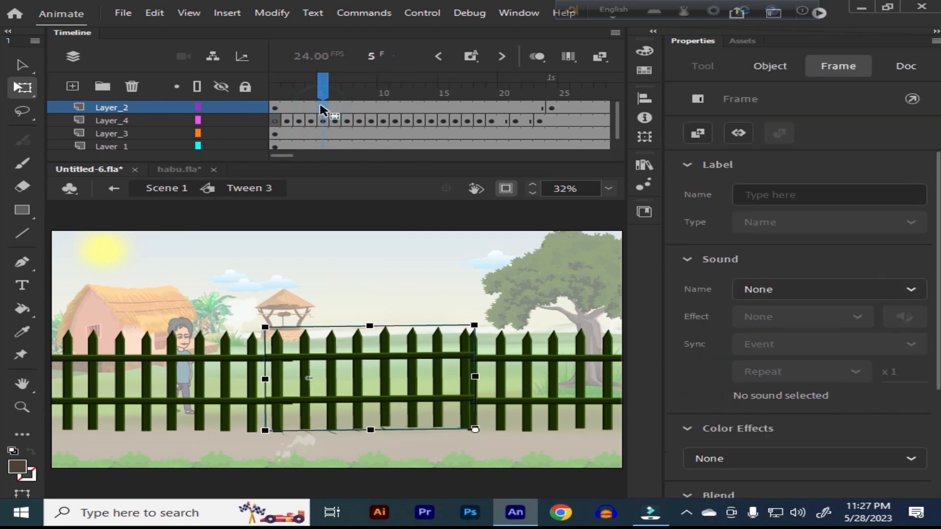
right_click(322, 109)
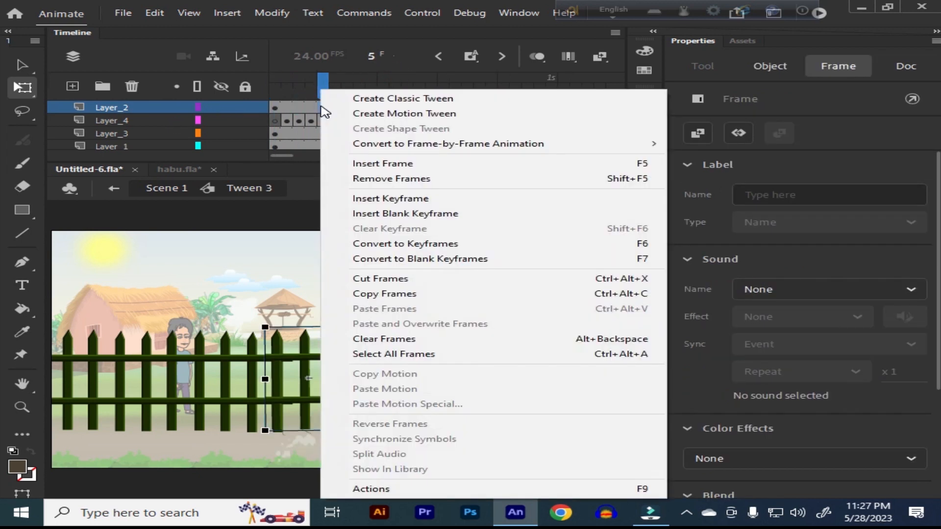
left_click(407, 100)
left_click_drag(324, 78, 275, 91)
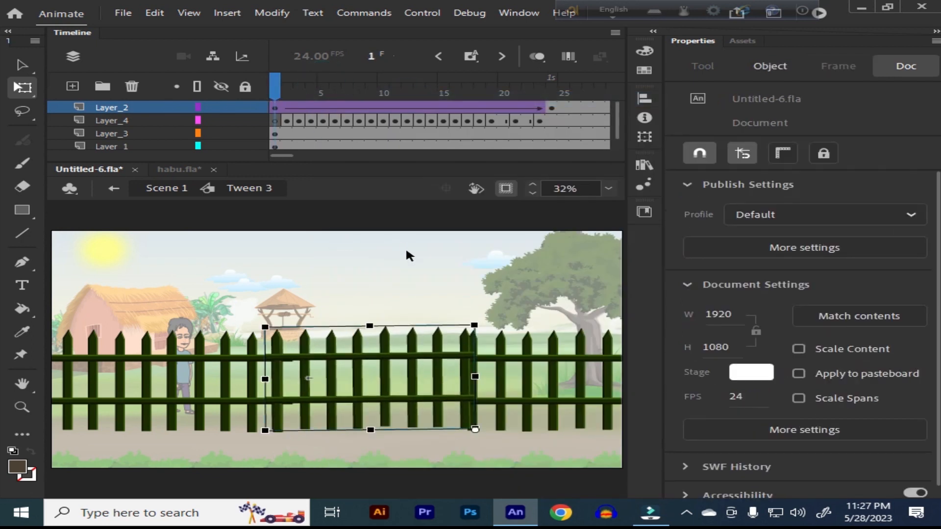
key("Return")
left_click_drag(588, 81, 273, 123)
Step: Examine the lower part of the gate and the ground marks up close in frames 1, 24 and 2
key("z")
left_click_drag(205, 363, 511, 466)
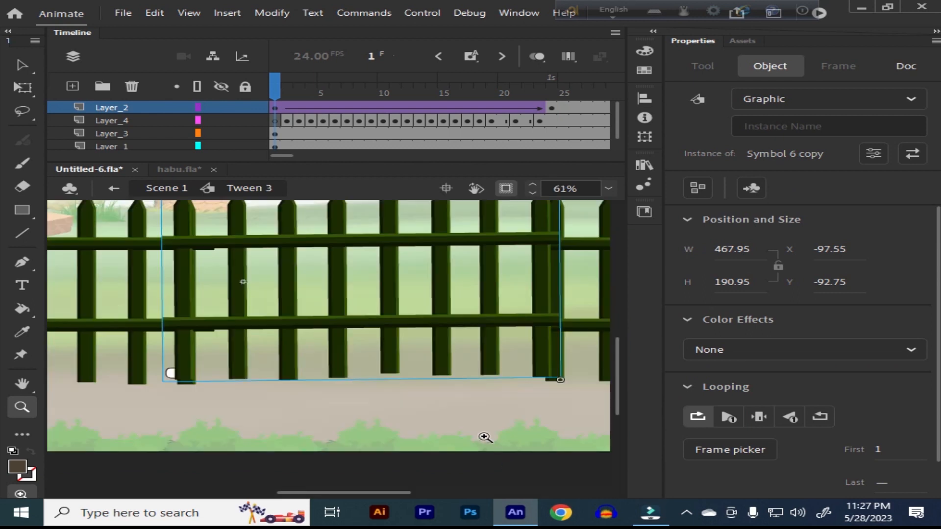
left_click_drag(281, 87, 559, 118)
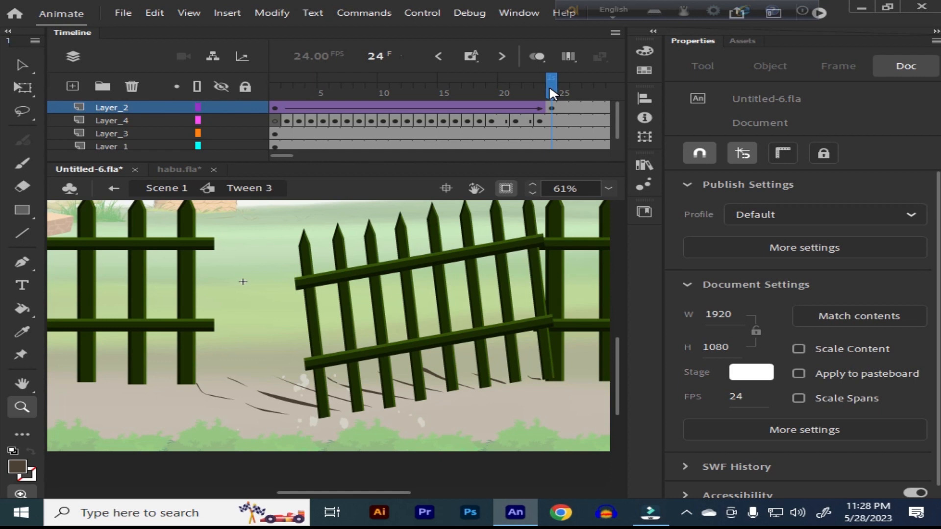
key("v")
left_click(263, 253)
left_click_drag(542, 82, 269, 129)
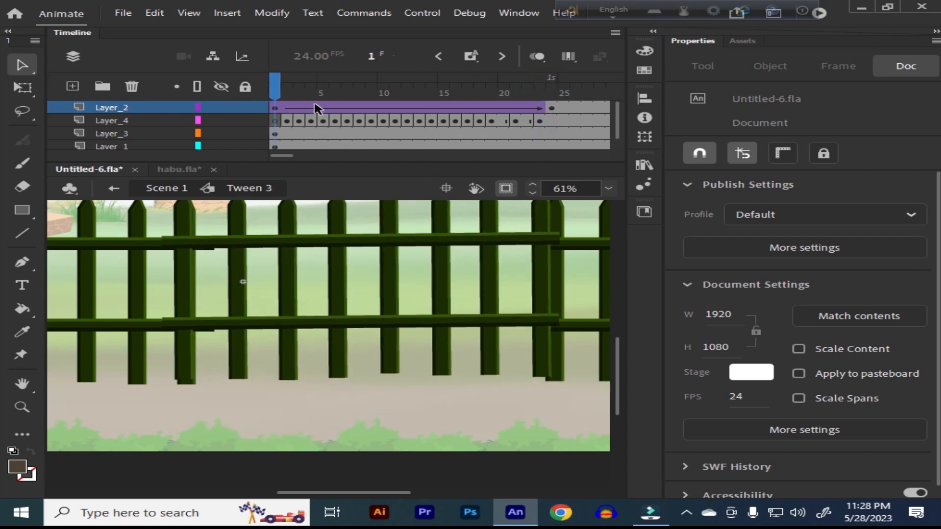
left_click(285, 242)
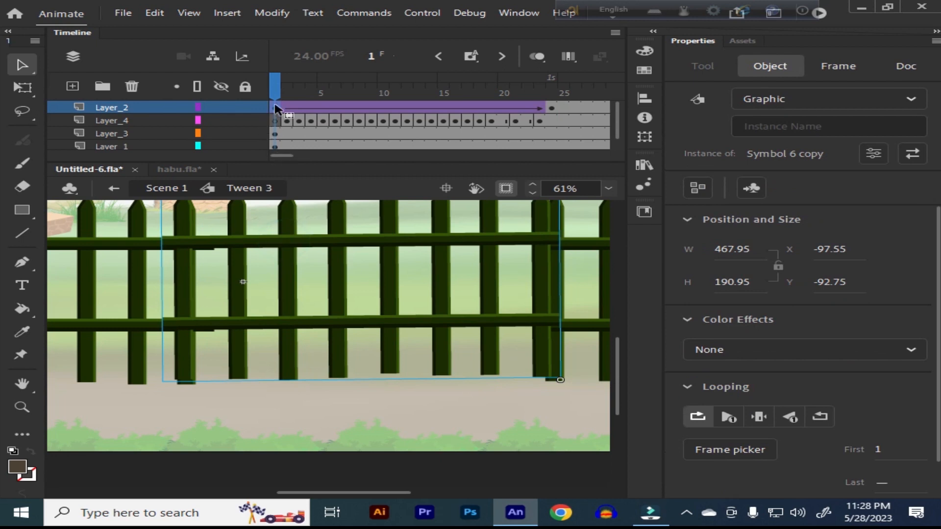
left_click_drag(280, 84, 285, 131)
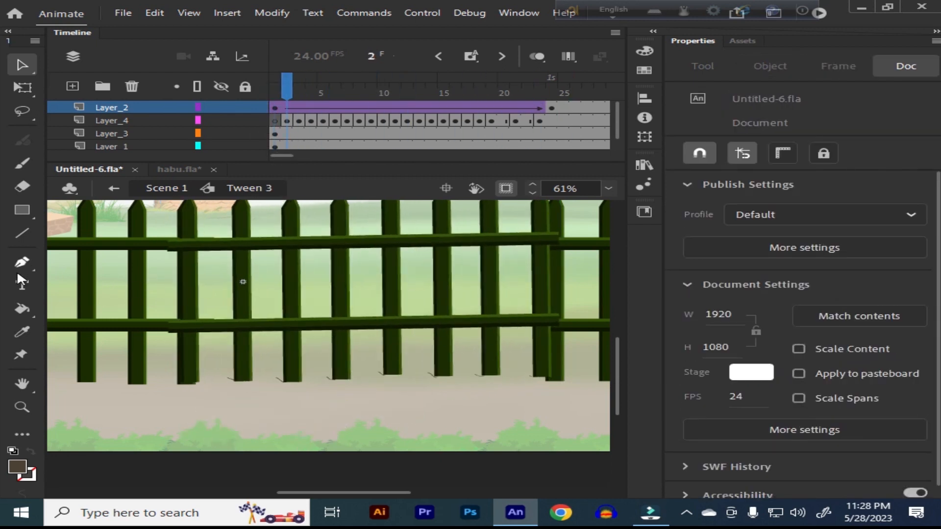
Step: Paint short drag marks on the ground in frames 2 and 3 of Layer_4 with the size 4 Classic Brush
key("b")
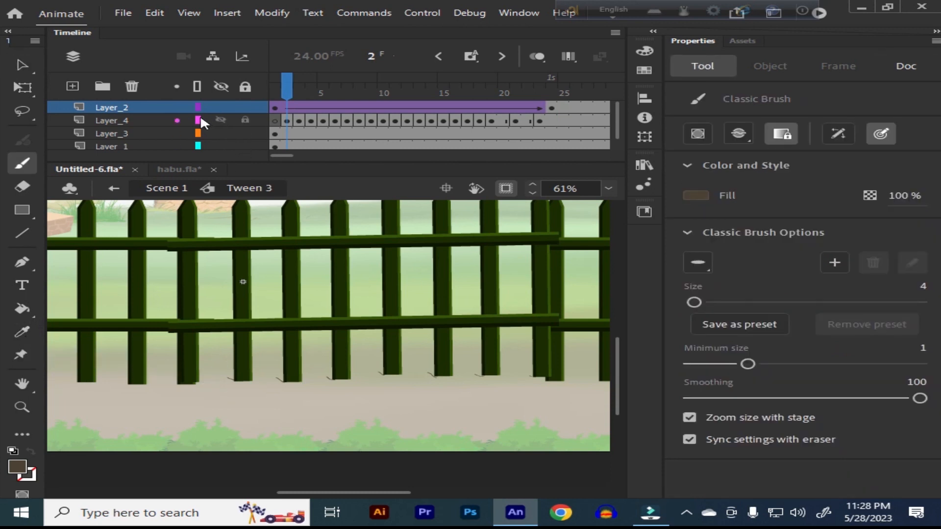
left_click(147, 120)
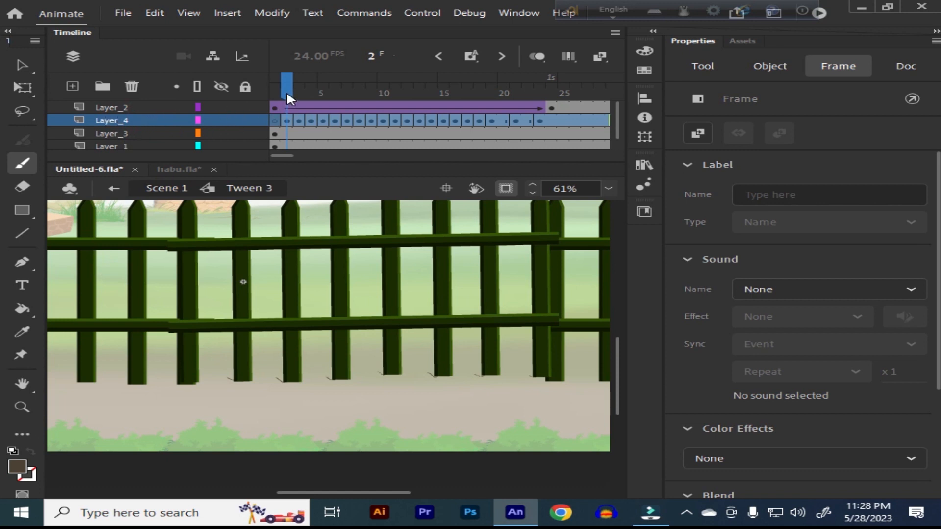
left_click(161, 410)
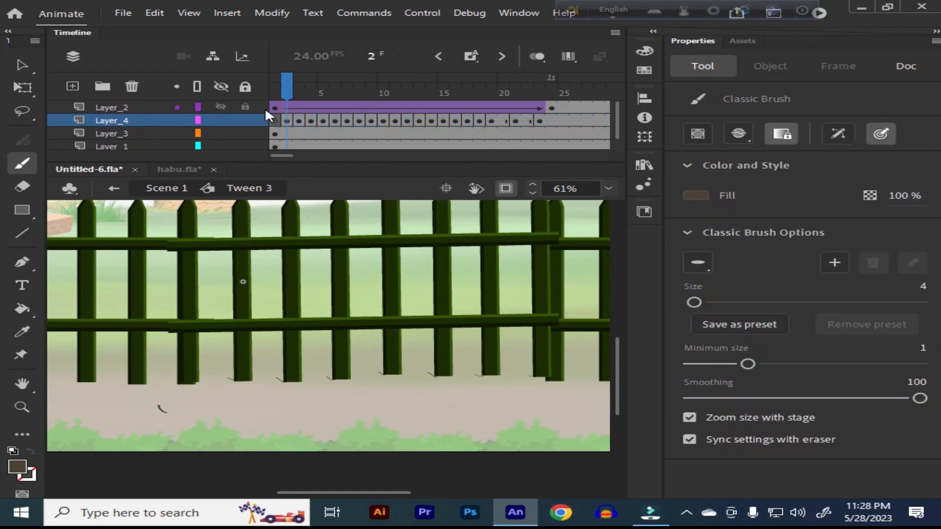
left_click_drag(284, 86, 299, 86)
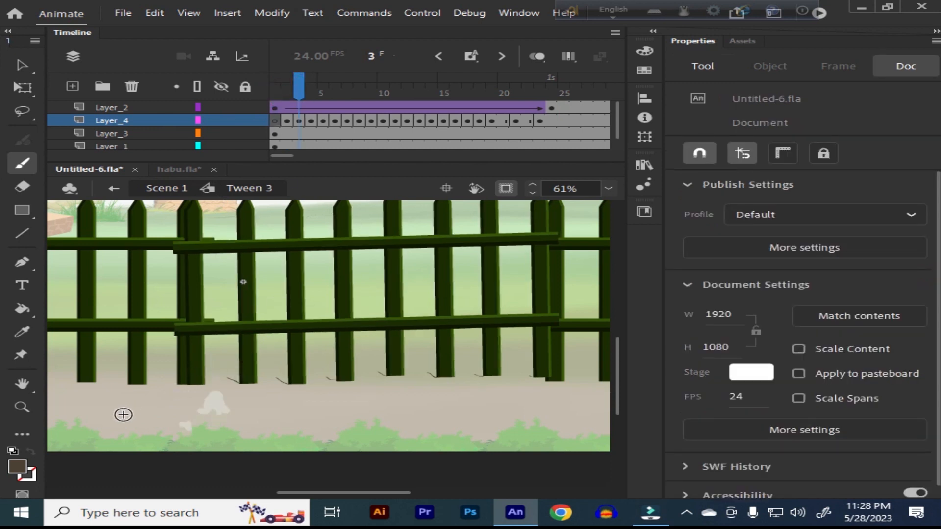
left_click_drag(125, 409, 146, 424)
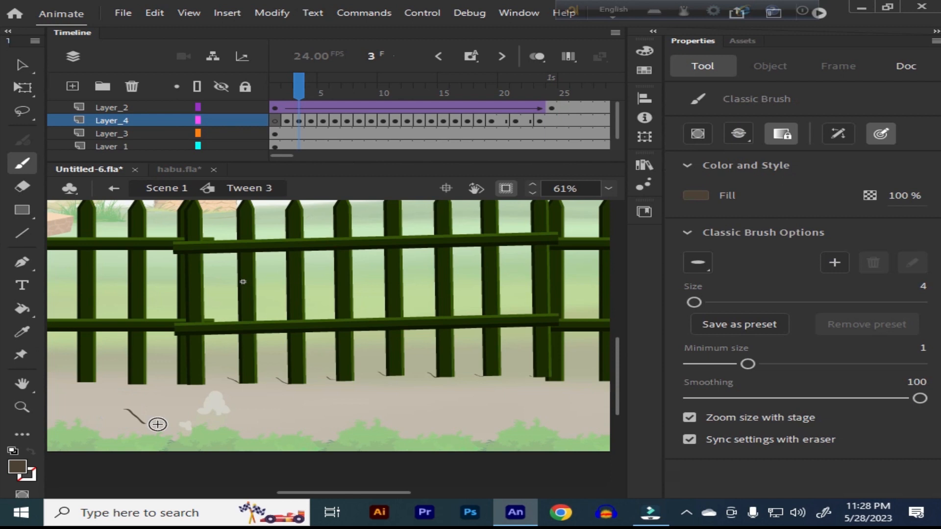
key("comma")
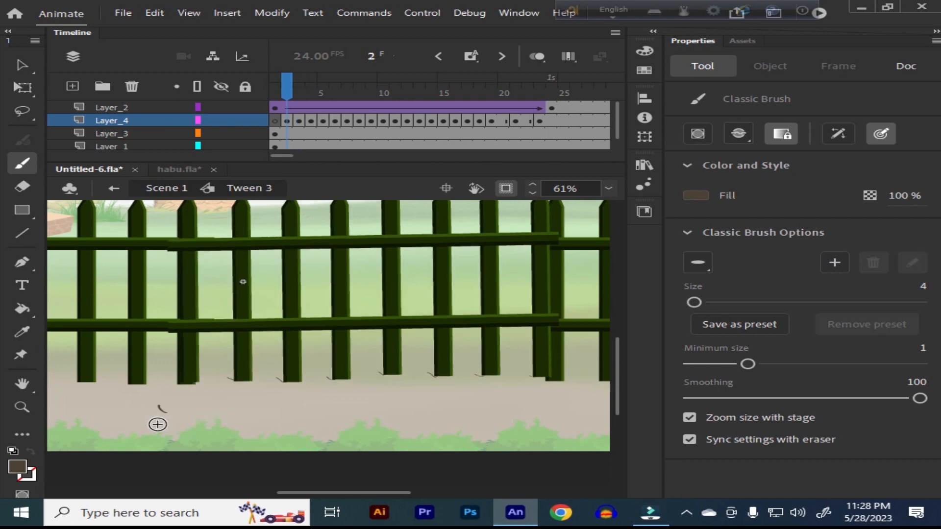
Step: Open the dust symbol under the gate from frame 6 and play its frame-by-frame animation
left_click_drag(288, 85, 335, 101)
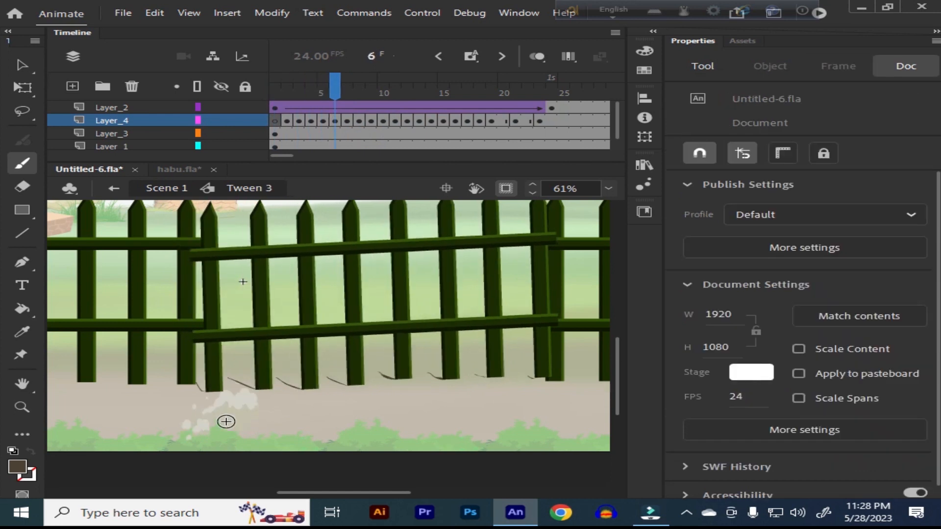
key("v")
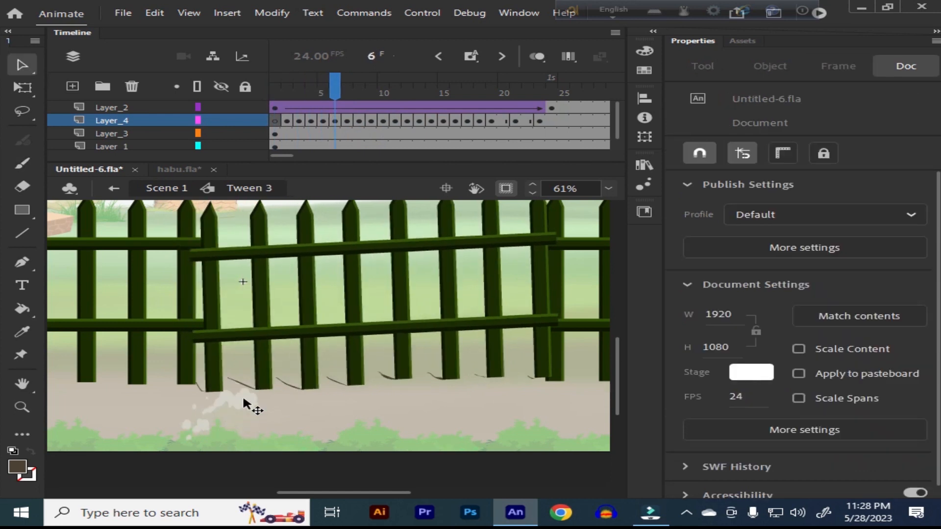
left_click(243, 396)
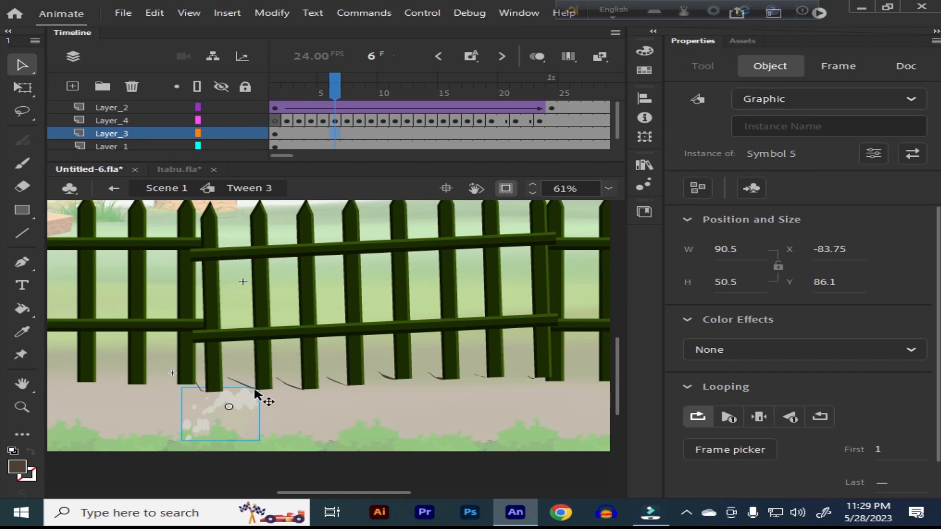
double_click(235, 406)
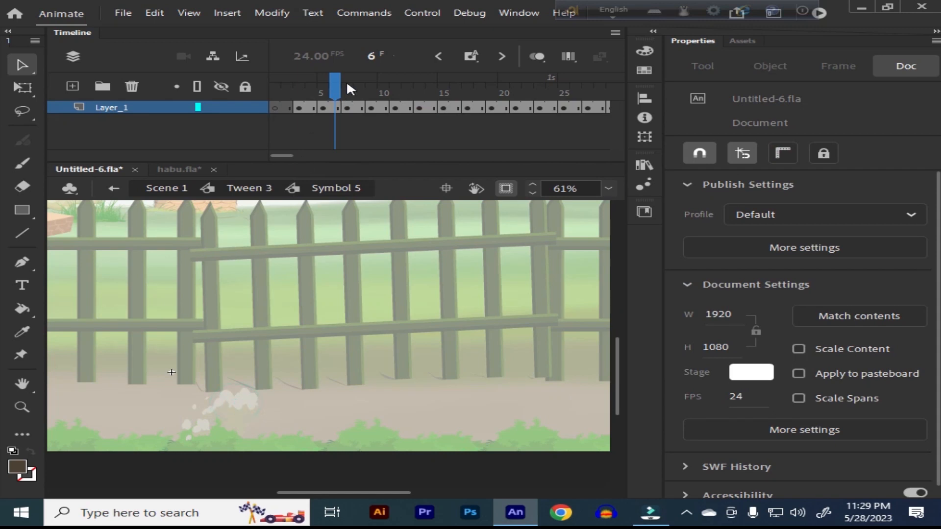
key("Return")
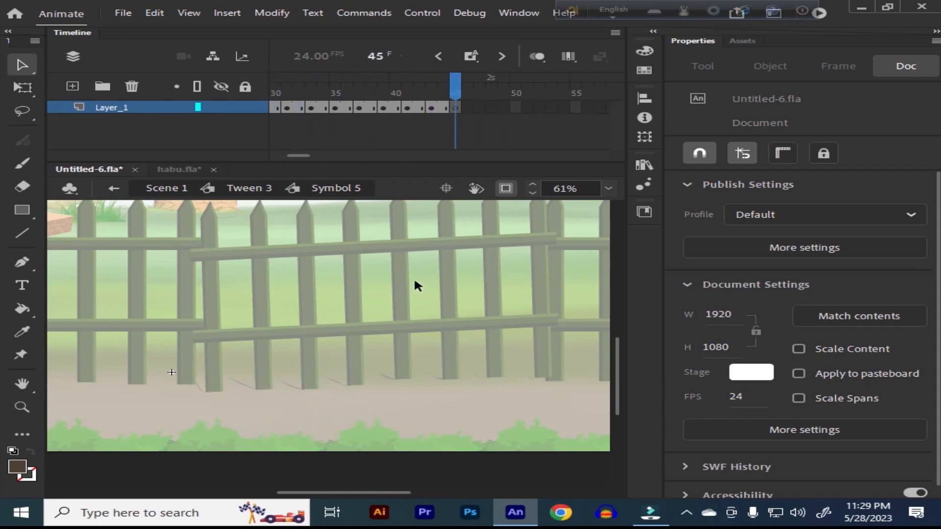
Step: Replay the dust symbol's animation from frame 1 and the gate opening with its dust in Tween 3
left_click_drag(453, 85, 118, 120)
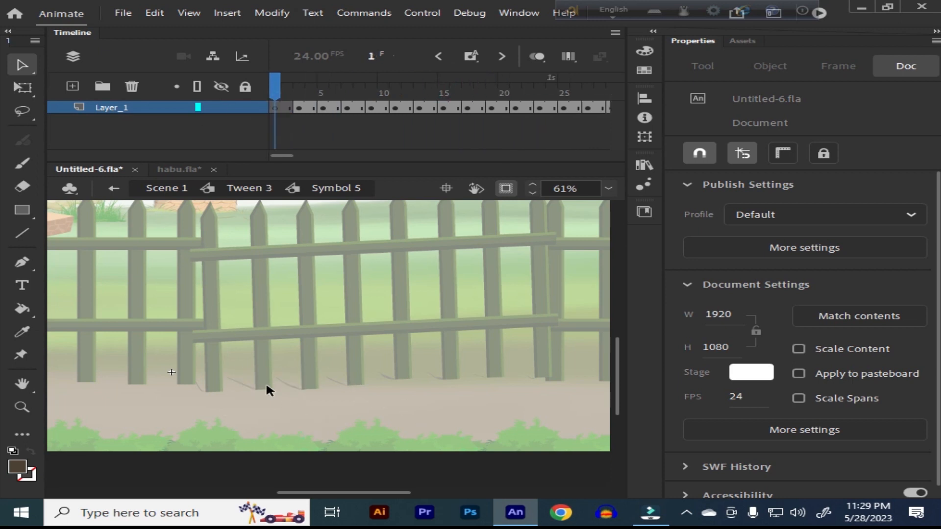
key("Return")
left_click_drag(482, 85, 274, 85)
key("Return")
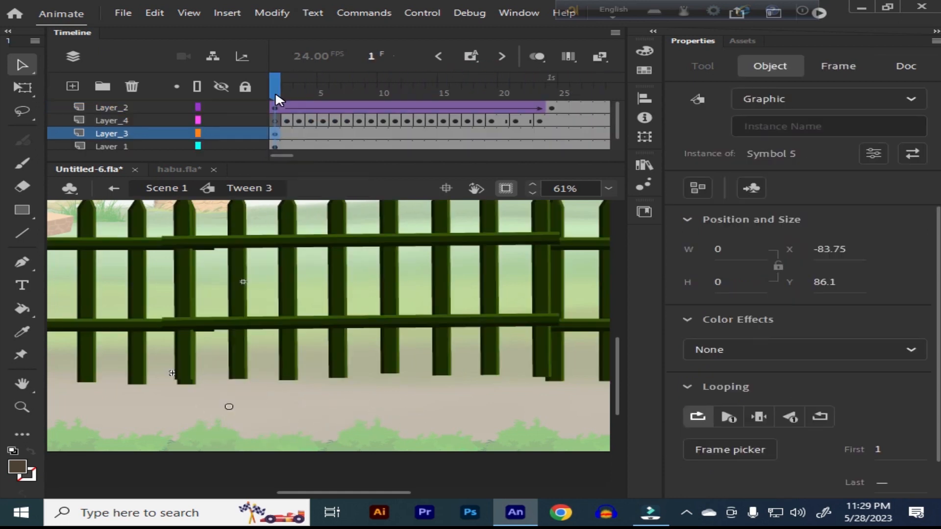
key("Return")
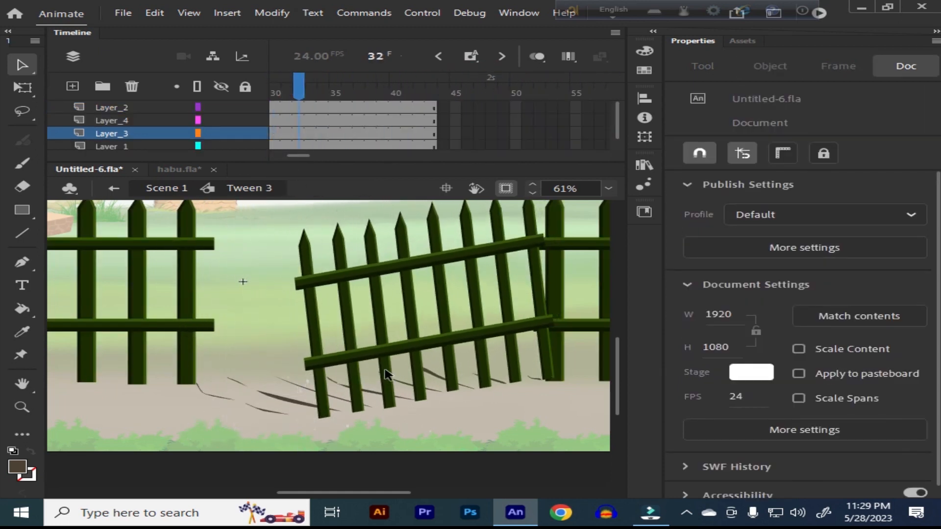
key("Return")
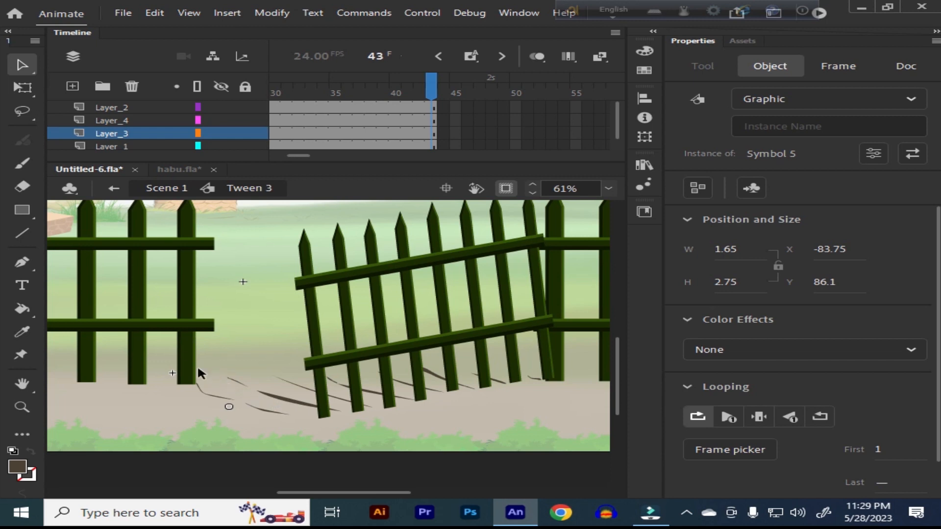
key("Return")
Step: Return to Scene 1 and fit the whole stage in the window
left_click(115, 189)
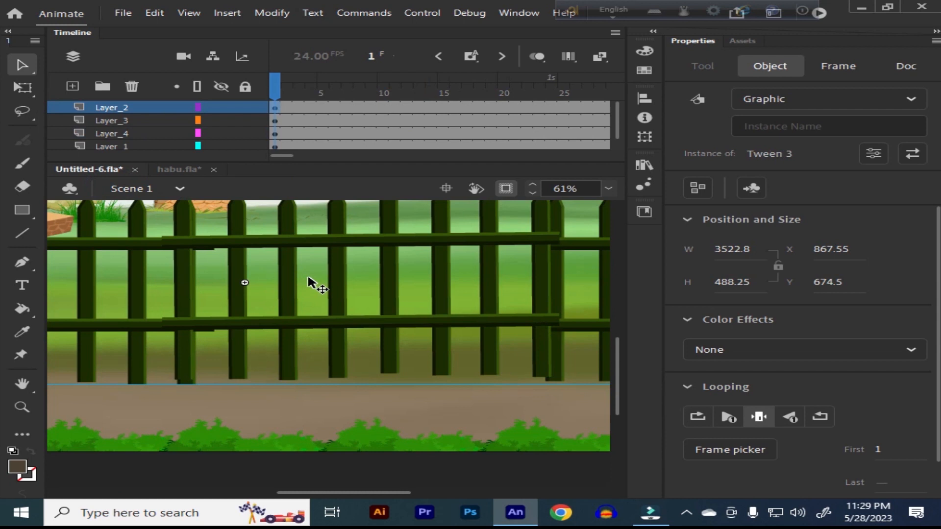
left_click(609, 189)
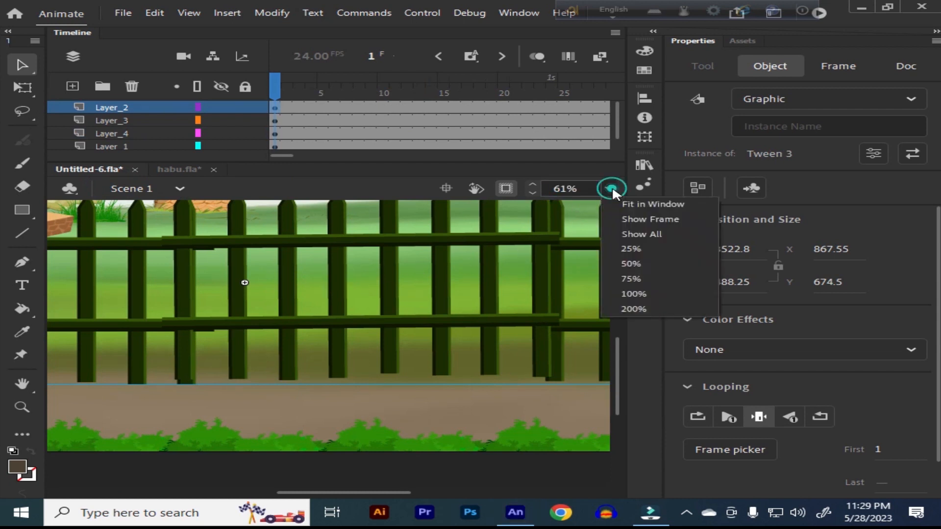
left_click(643, 205)
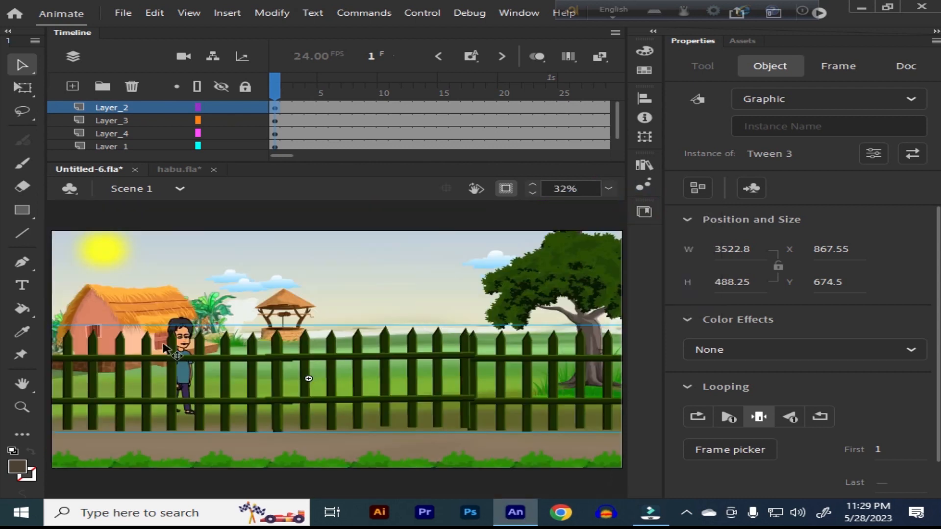
Step: Look at the man's poses in habu.fla and play his in-place walk in Untitled-6.fla
left_click(186, 335)
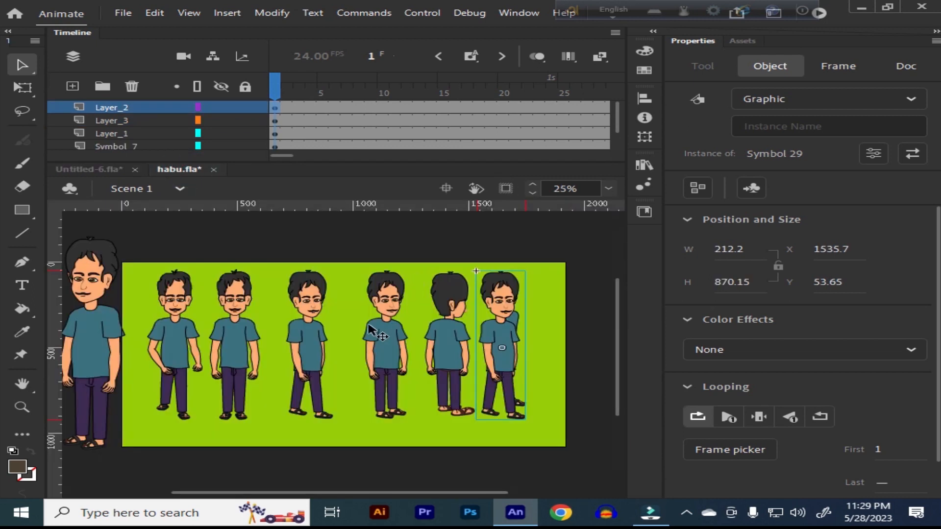
left_click(103, 169)
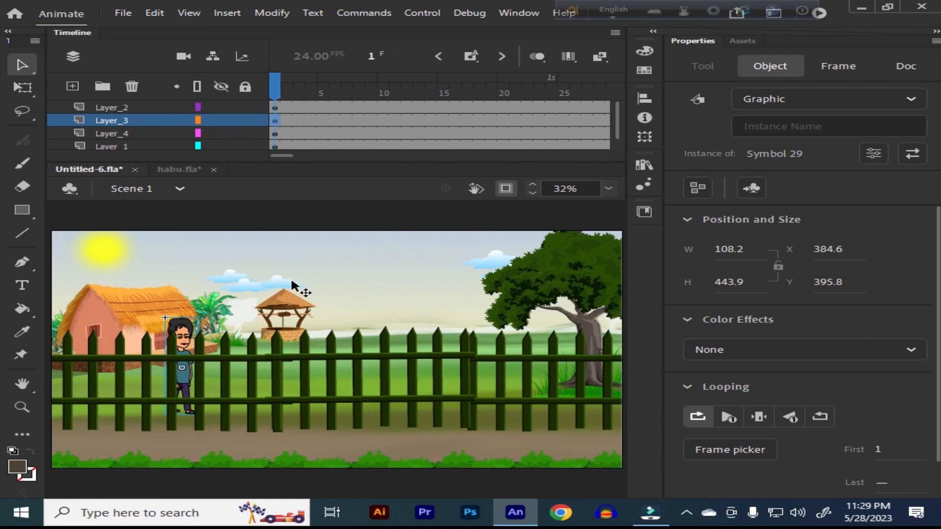
key("Return")
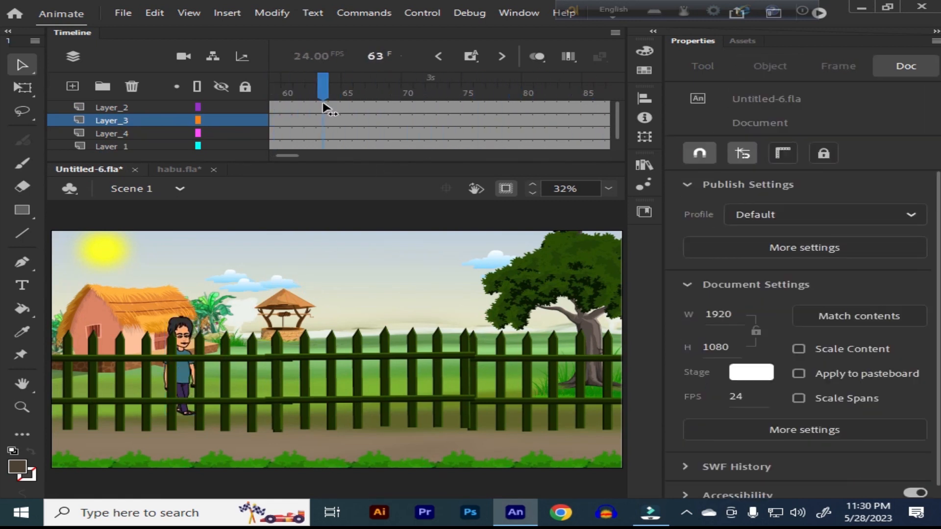
Step: Check the walk pose at frame 67 inside the man's symbol and return to Scene 1
double_click(184, 335)
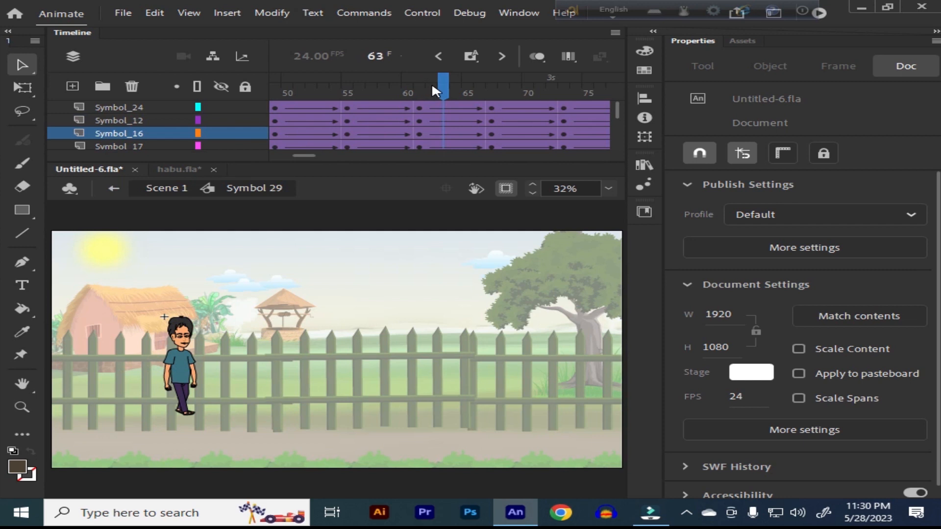
left_click(419, 88)
left_click_drag(423, 88, 492, 90)
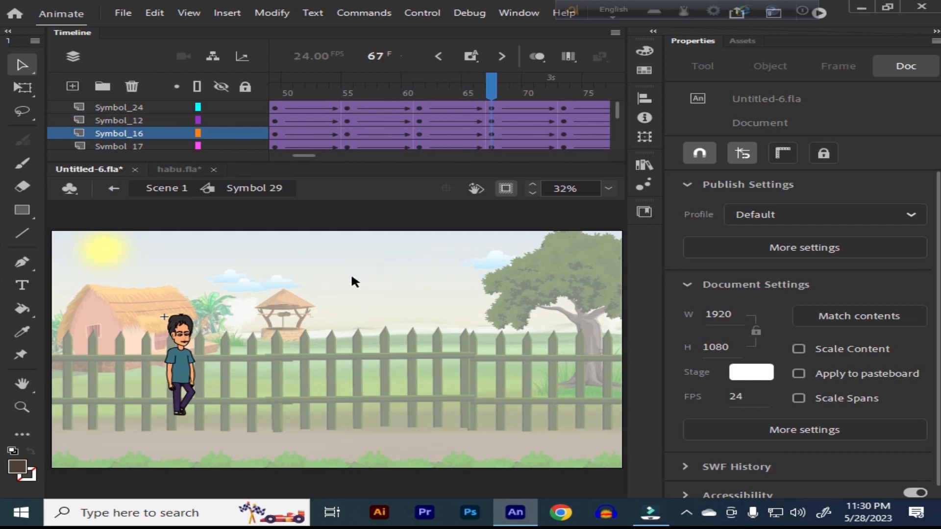
left_click(114, 190)
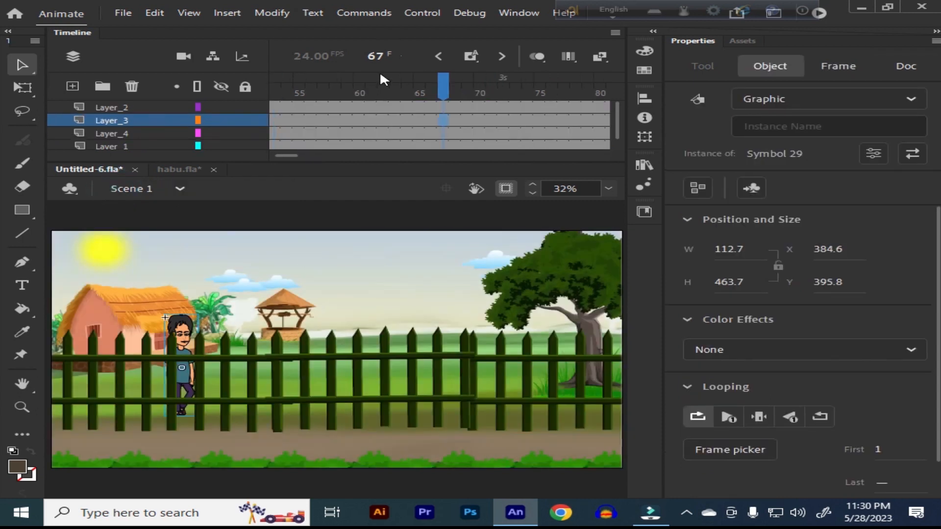
Step: Place a keyframe at frame 67 of Layer_3 with the man moved horizontally to X 842.05, near the well
left_click(182, 327)
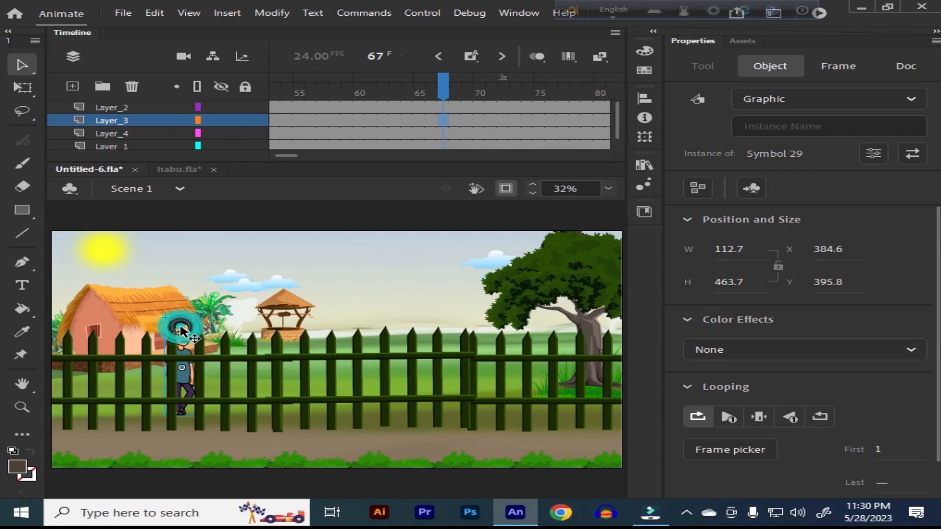
left_click_drag(181, 327, 317, 340)
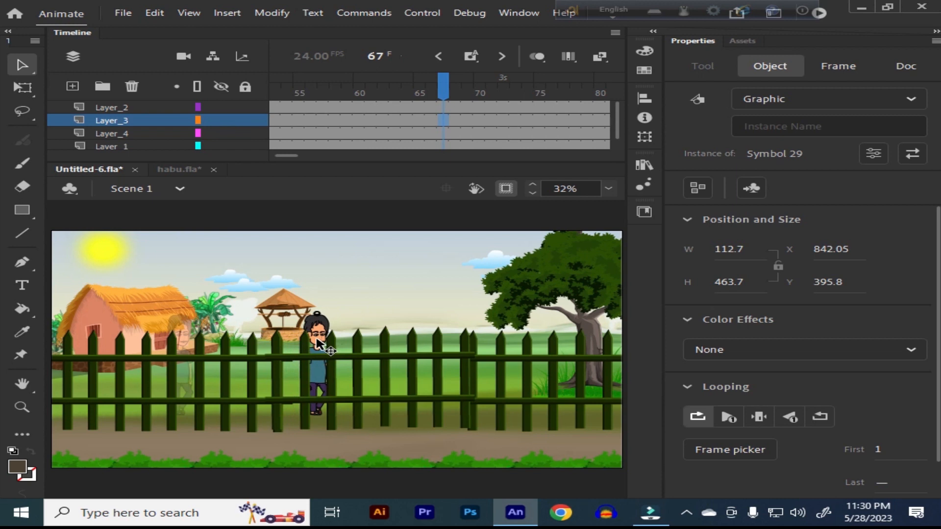
left_click_drag(318, 339, 317, 339)
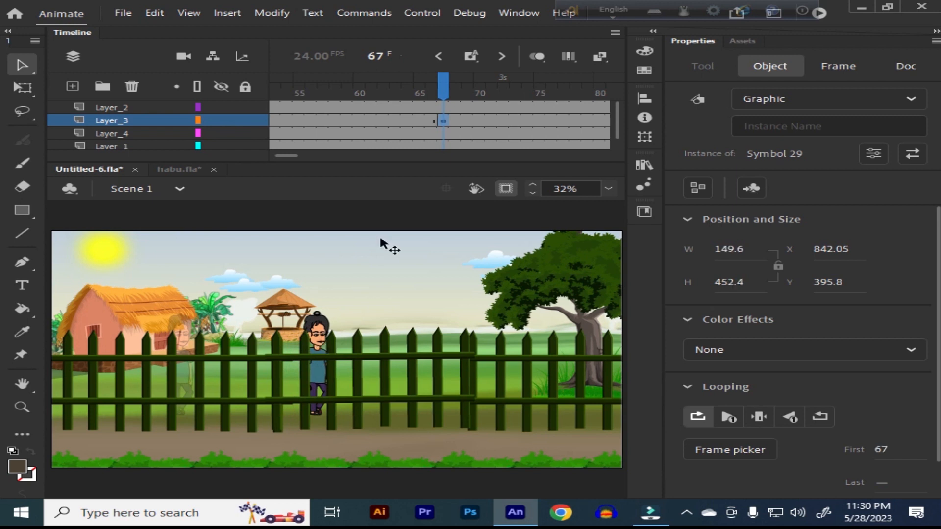
Step: Create a classic tween on Layer_3 between the man's keyframes at frames 1 and 67
left_click(392, 125)
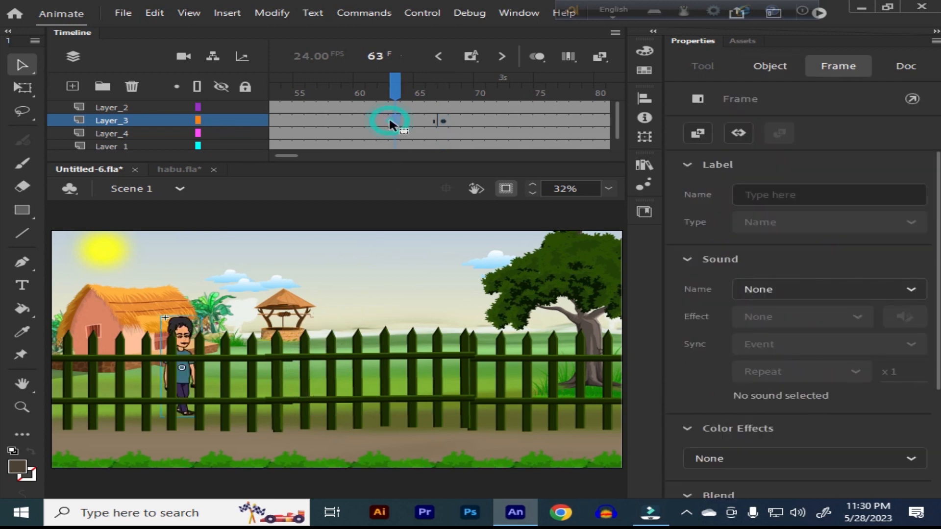
right_click(389, 116)
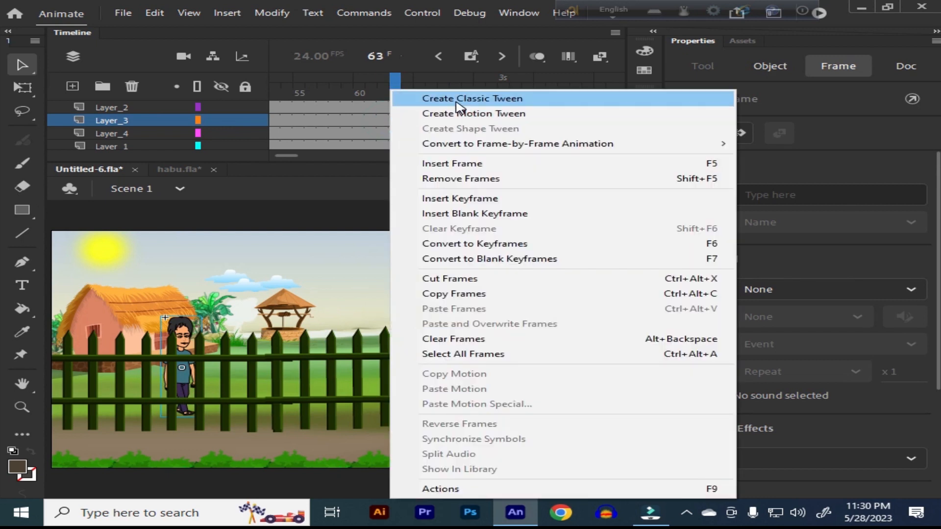
left_click(426, 97)
Step: Play the man's tweened walk behind the fence from frame 1 and rewind the timeline
left_click_drag(399, 80, 168, 140)
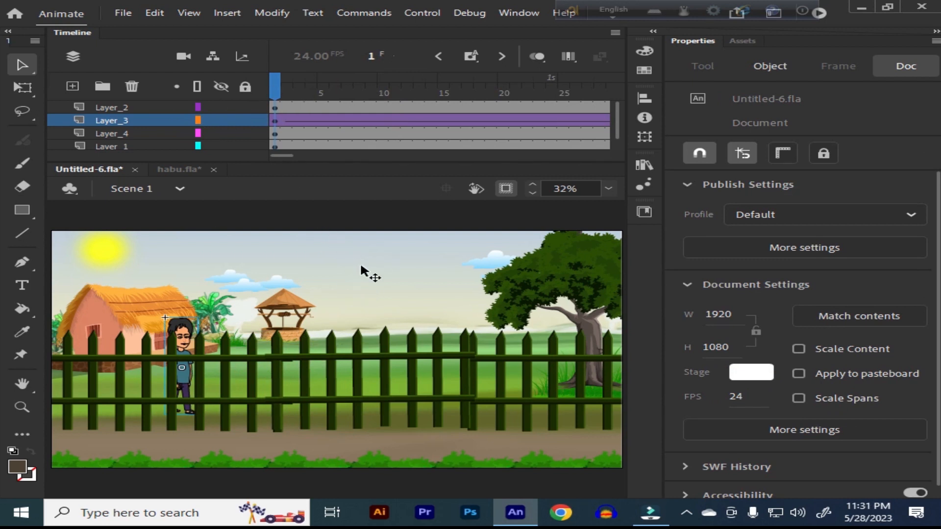
key("Return")
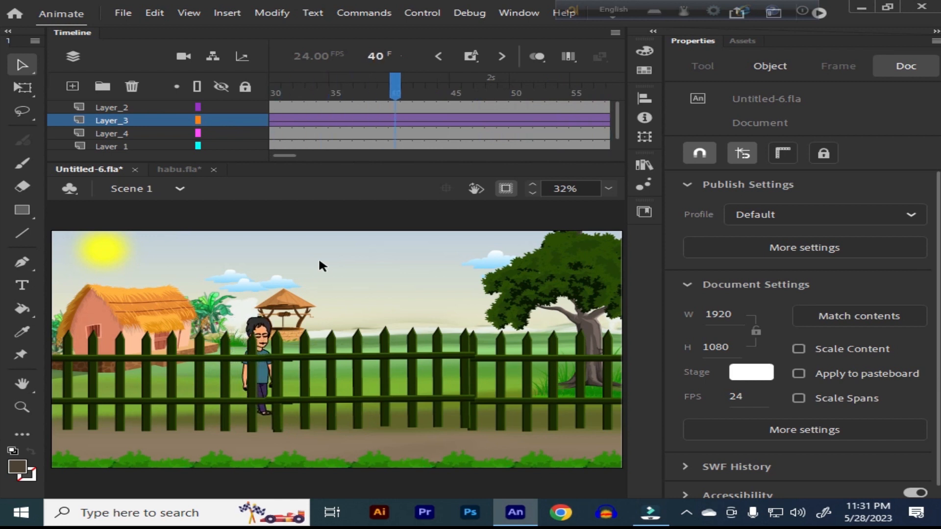
left_click_drag(303, 78, 152, 122)
key("Return")
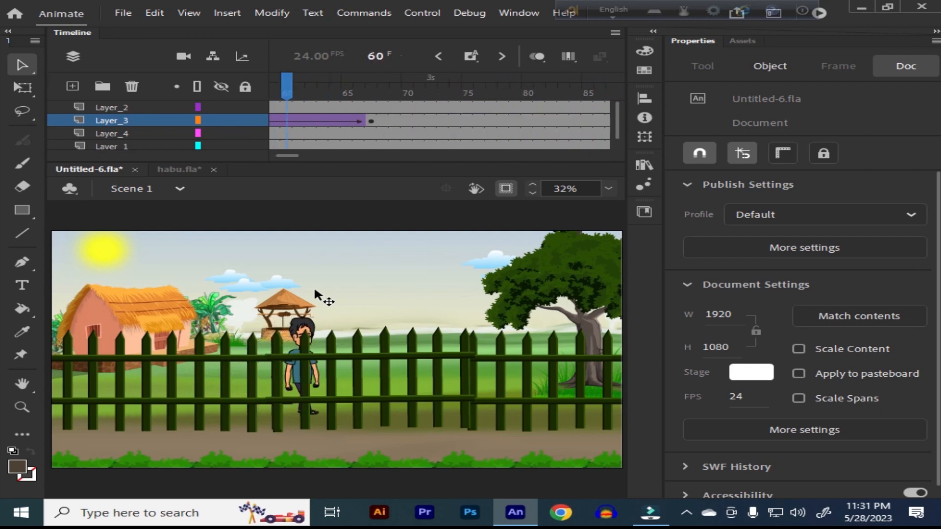
left_click_drag(383, 95, 174, 119)
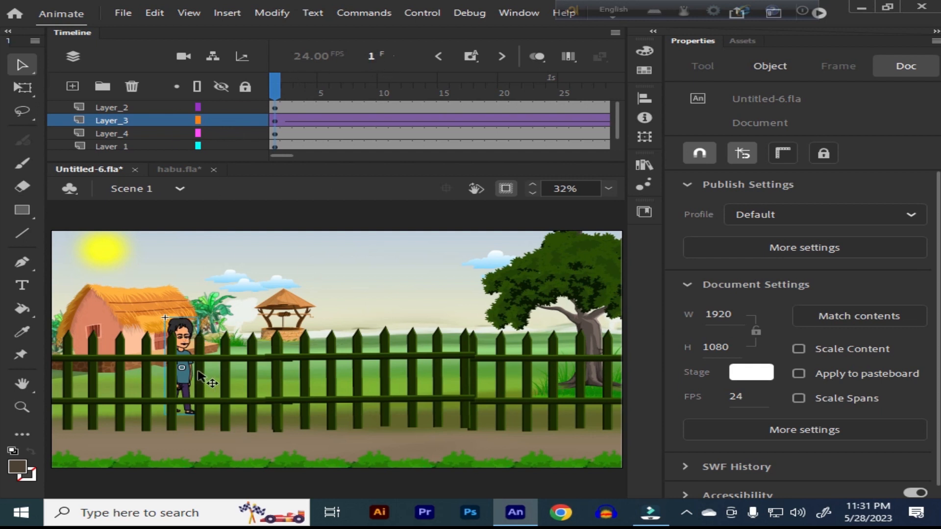
Step: Move the man's starting position in frame 1 of Layer_3 to X 540.15 and play the walk
left_click_drag(188, 333, 235, 333)
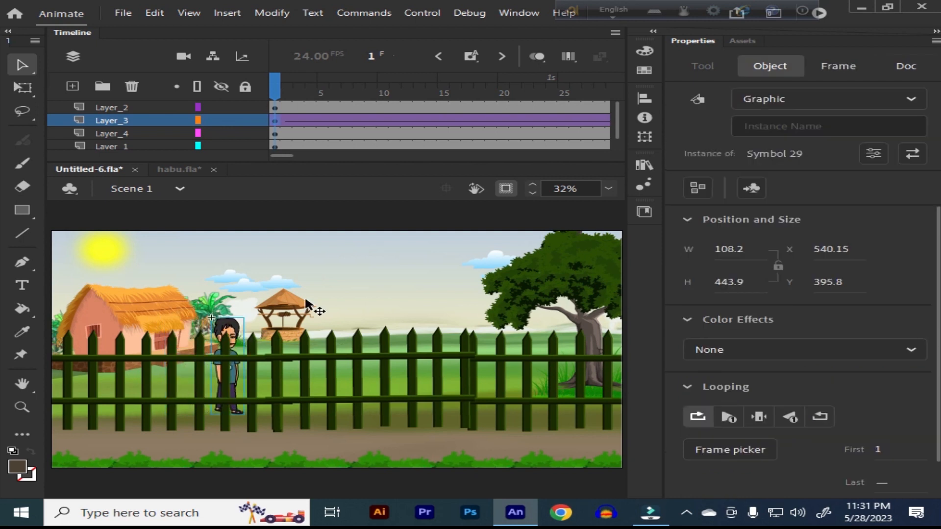
key("Return")
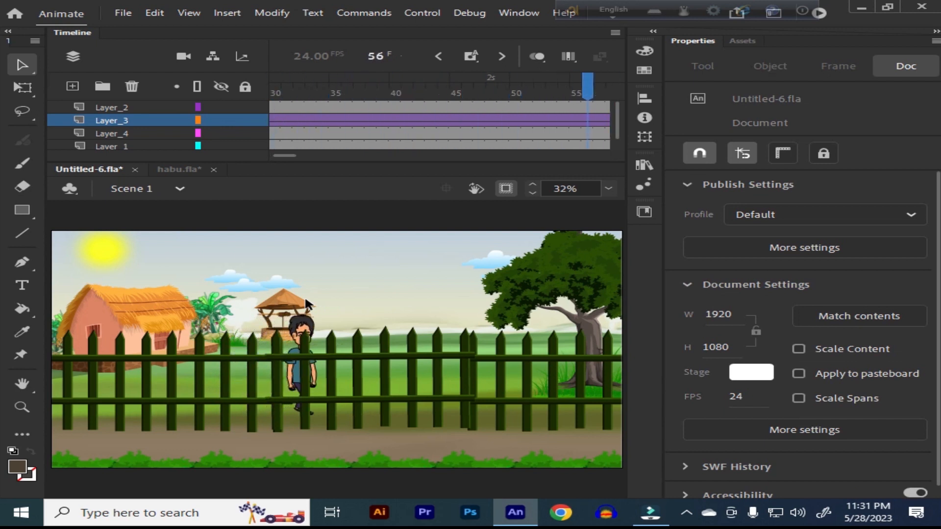
Step: Open the man's symbol from frame 67 of Scene 1 and go to the walk pose in frame 73
left_click_drag(448, 86, 370, 104)
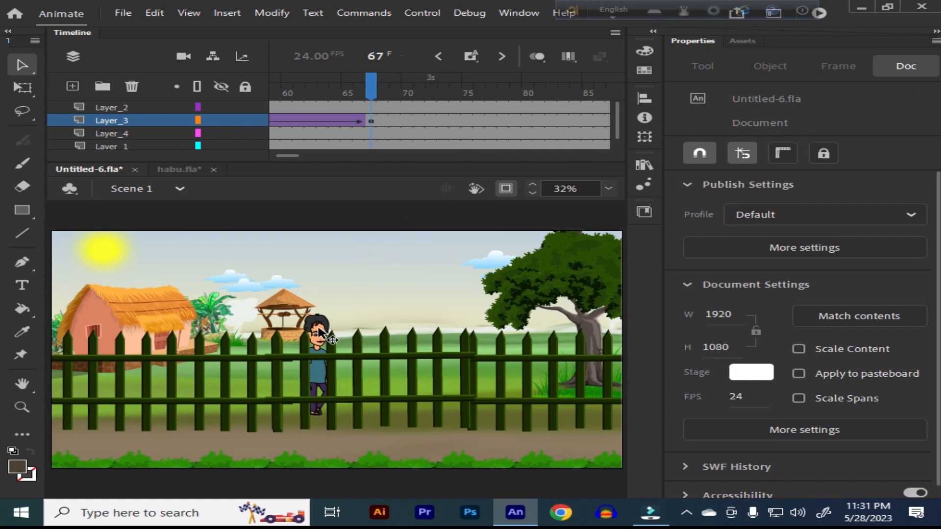
left_click(319, 333)
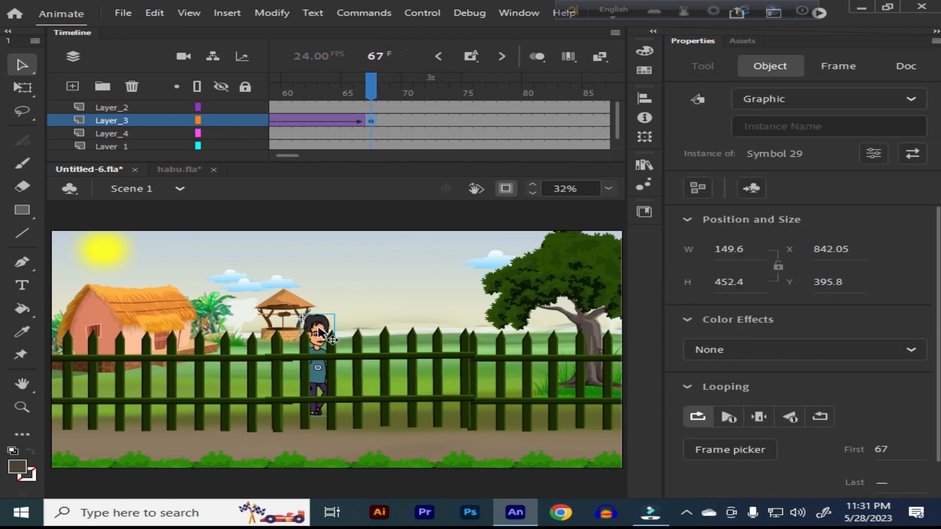
key("z")
left_click_drag(203, 266, 390, 445)
left_click_drag(264, 247, 439, 444)
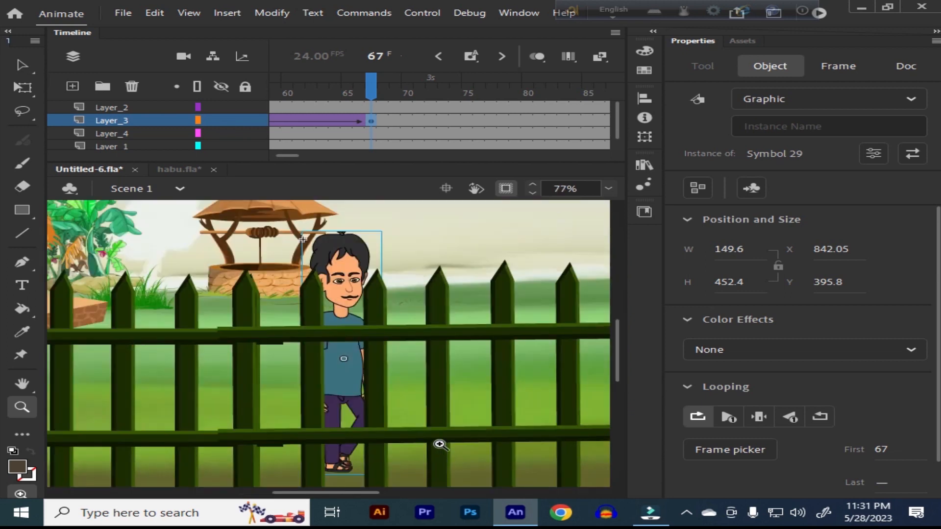
left_click_drag(375, 390, 369, 363)
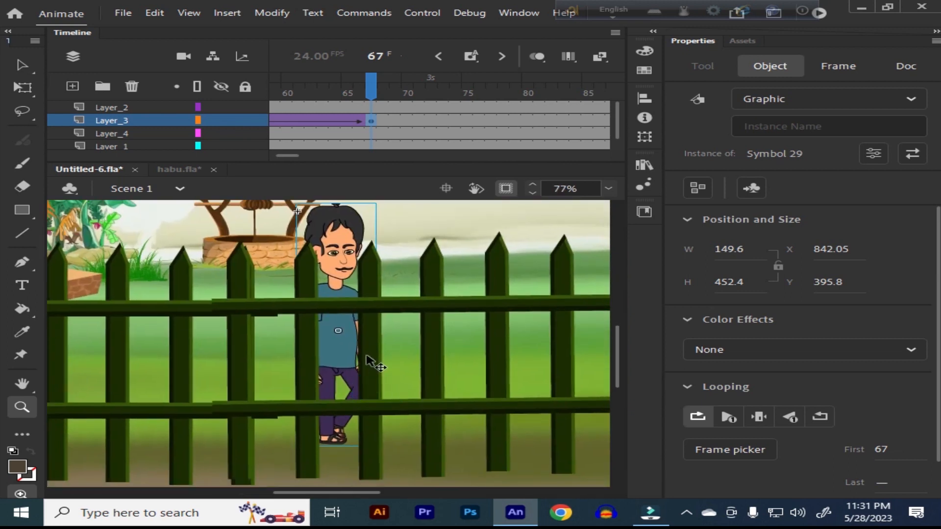
key("v")
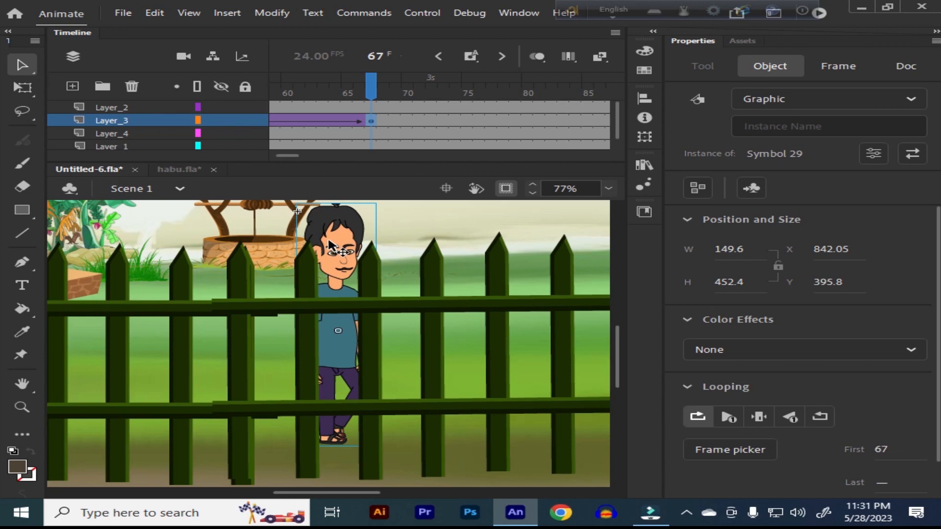
double_click(329, 242)
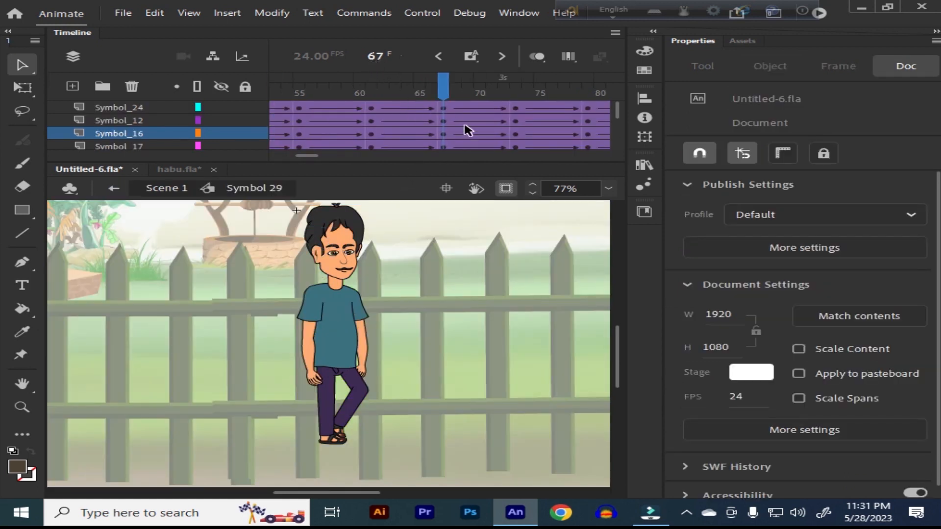
left_click_drag(449, 91, 516, 101)
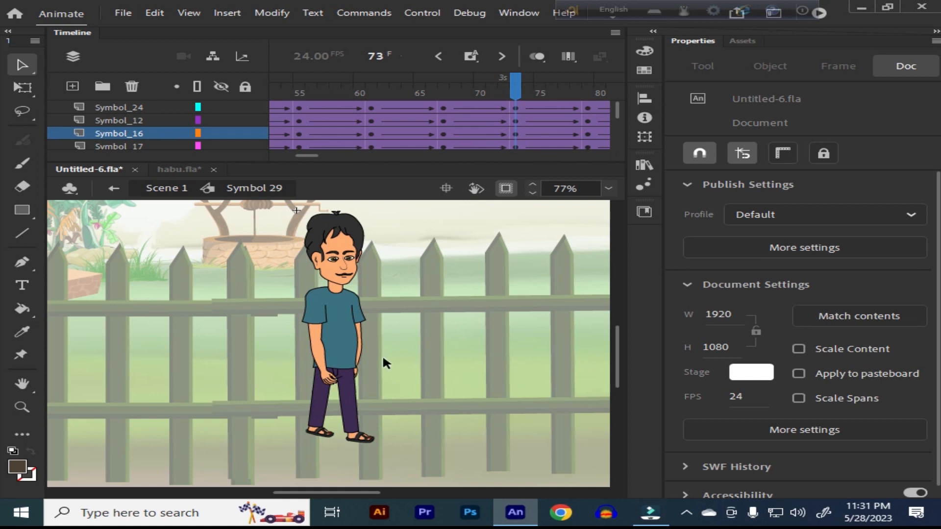
Step: Rotate the man's whole rear leg upright about a pivot at the hip in frame 73 using Free Transform
left_click(318, 411)
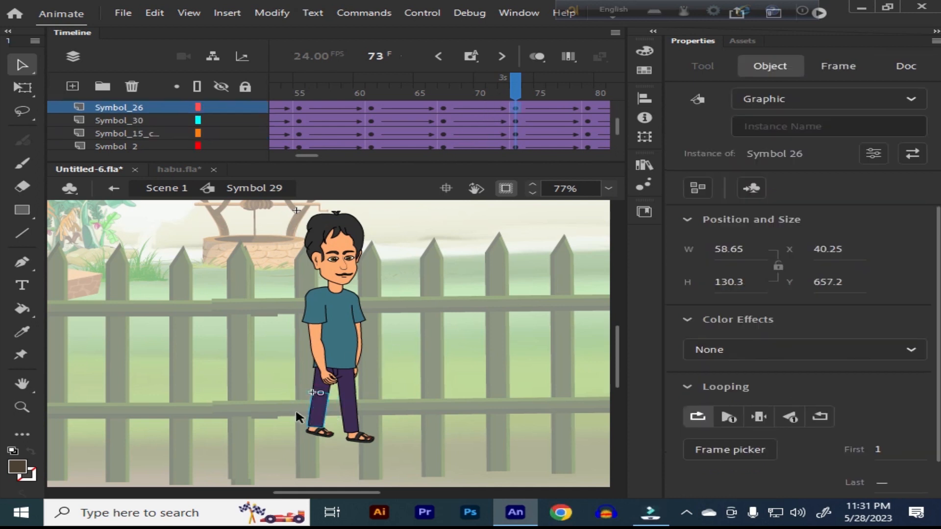
key("z")
left_click_drag(265, 343, 402, 447)
key("space")
mouse_move(410, 410)
left_mouse_down()
mouse_move(415, 390)
mouse_move(421, 413)
left_mouse_up()
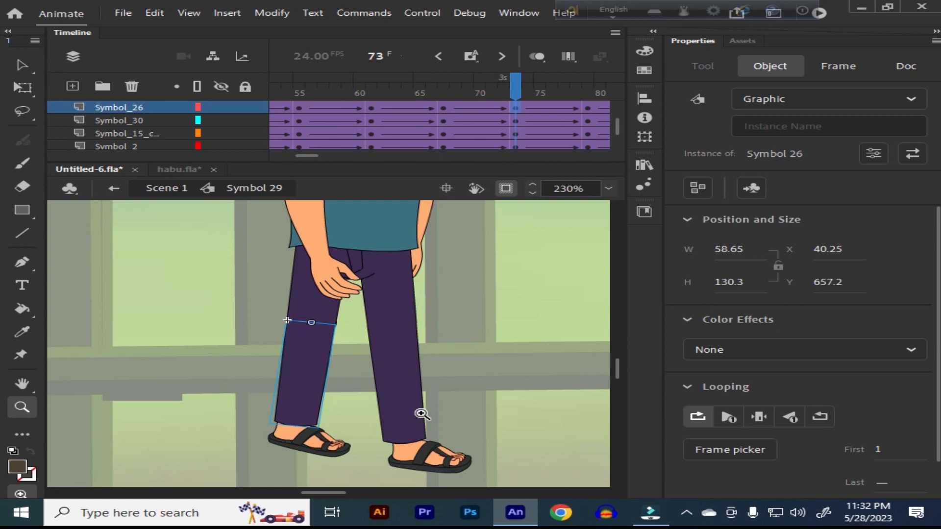
key("q")
left_click(188, 293)
left_click_drag(240, 280, 303, 471)
left_click_drag(311, 340, 320, 234)
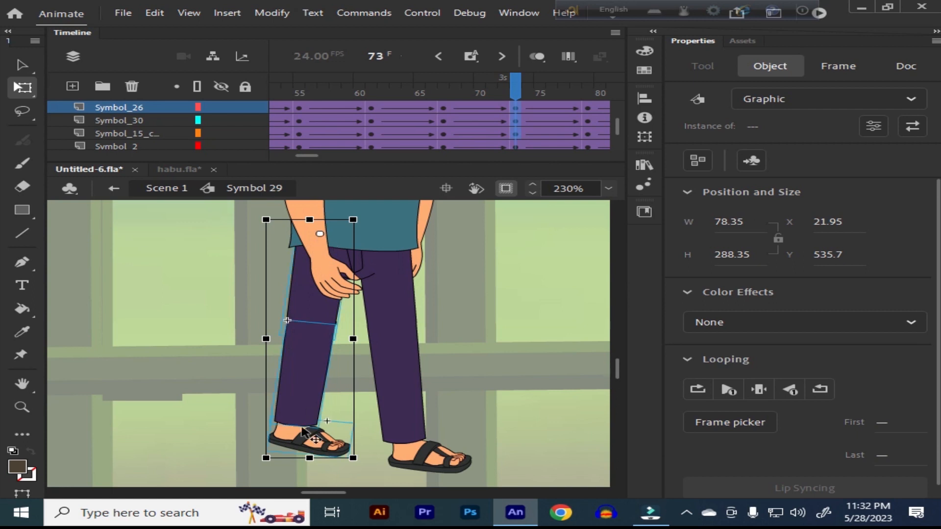
left_click_drag(268, 474, 296, 463)
Step: Select the man's whole front leg in frame 73 and rotate it upright about a pivot moved to the hip
left_click_drag(460, 302, 398, 475)
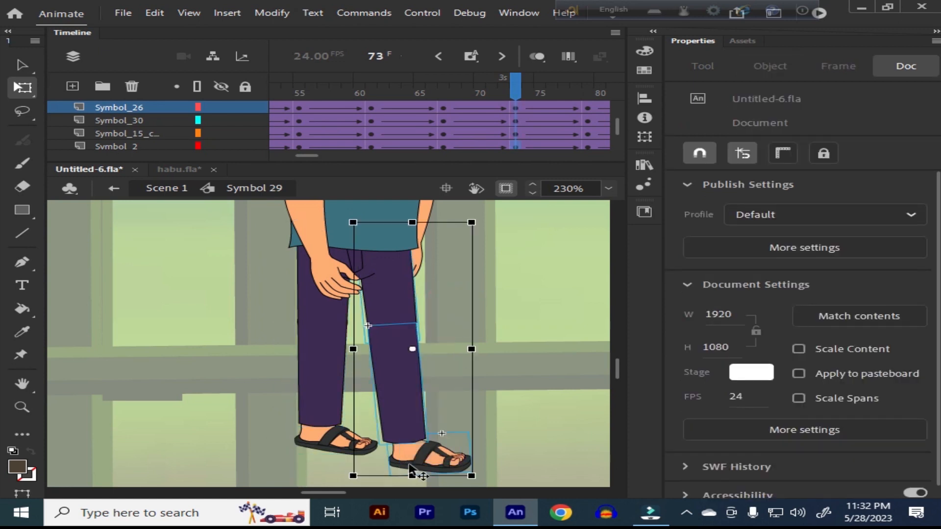
left_click_drag(412, 349, 381, 234)
left_click_drag(471, 486, 463, 495)
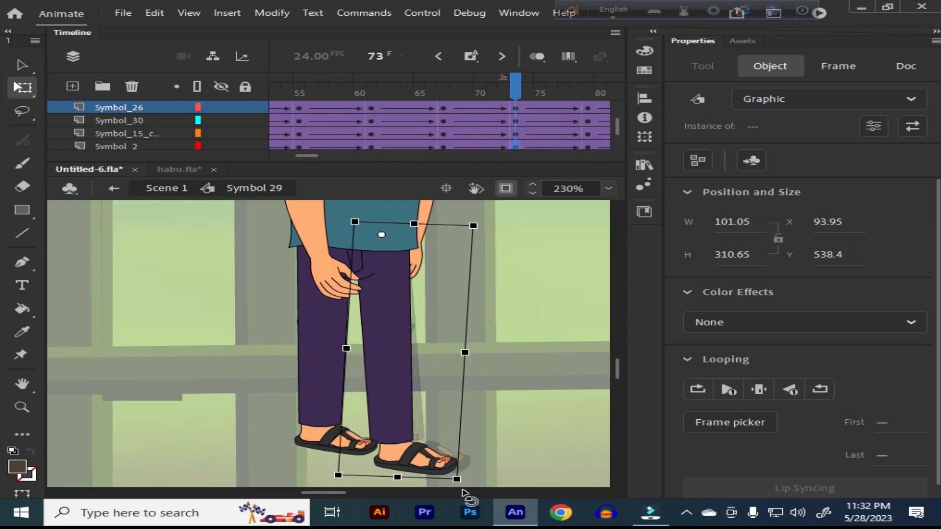
left_click_drag(463, 492, 462, 493)
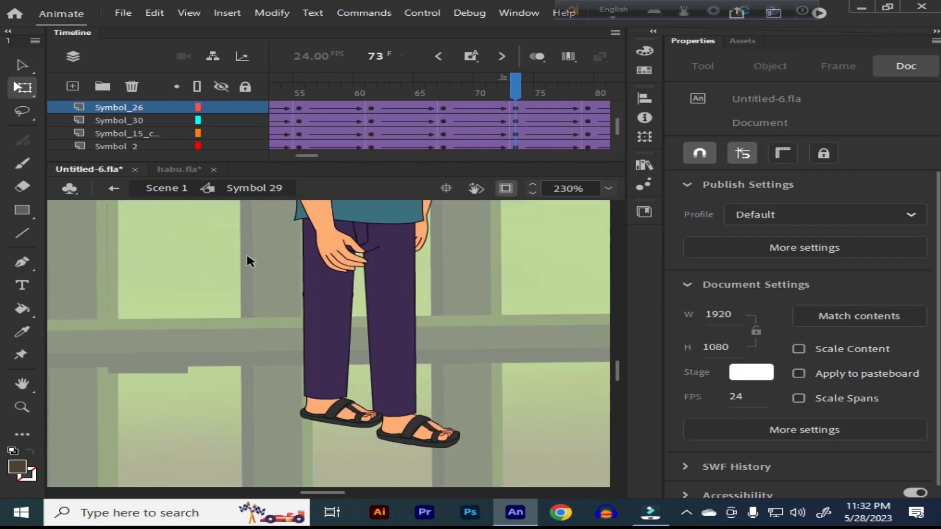
Step: Place the rear leg's pivot at the hip and stretch the whole leg downward to a height of about 329 px
left_click_drag(245, 254, 318, 445)
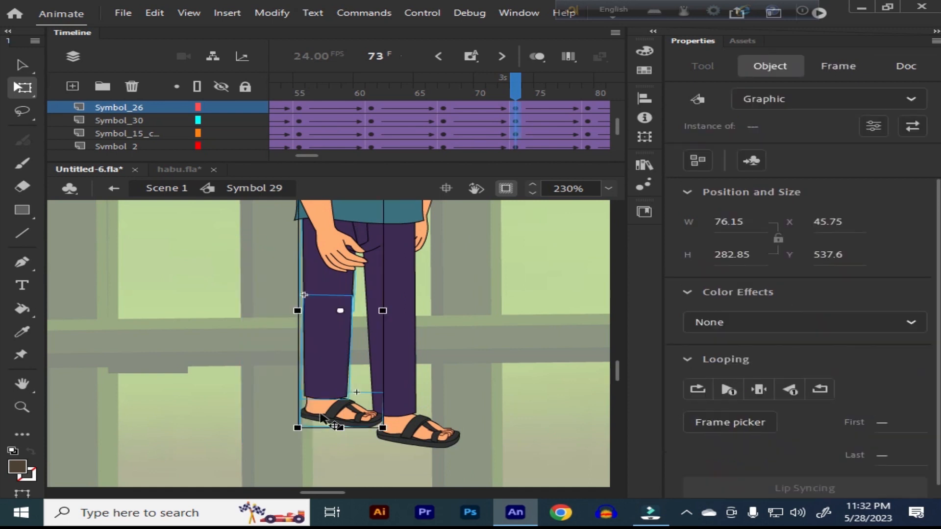
left_click_drag(316, 335, 324, 250)
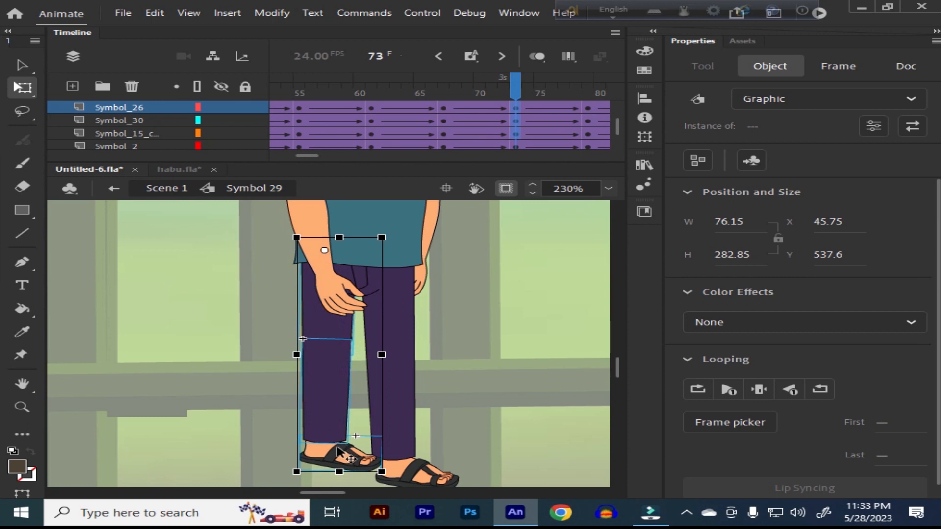
scroll(338, 453, "down", 3)
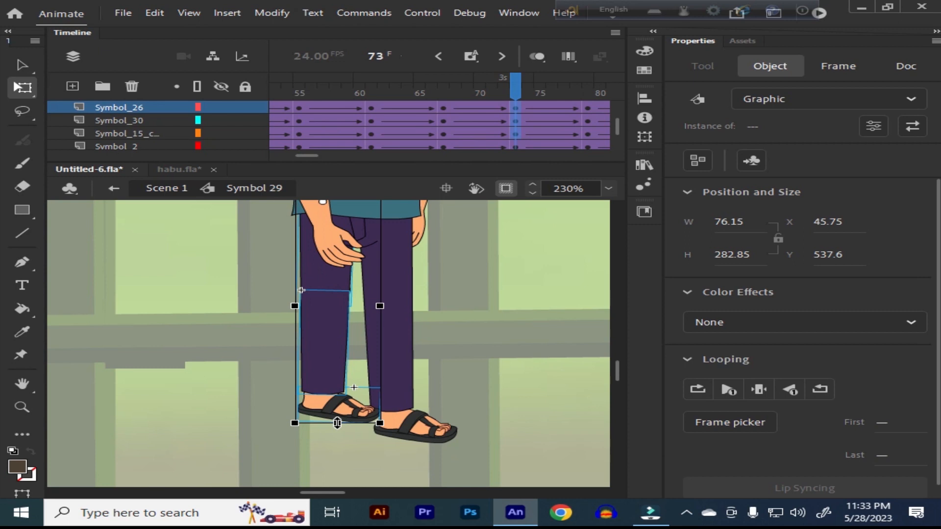
left_click_drag(337, 423, 337, 462)
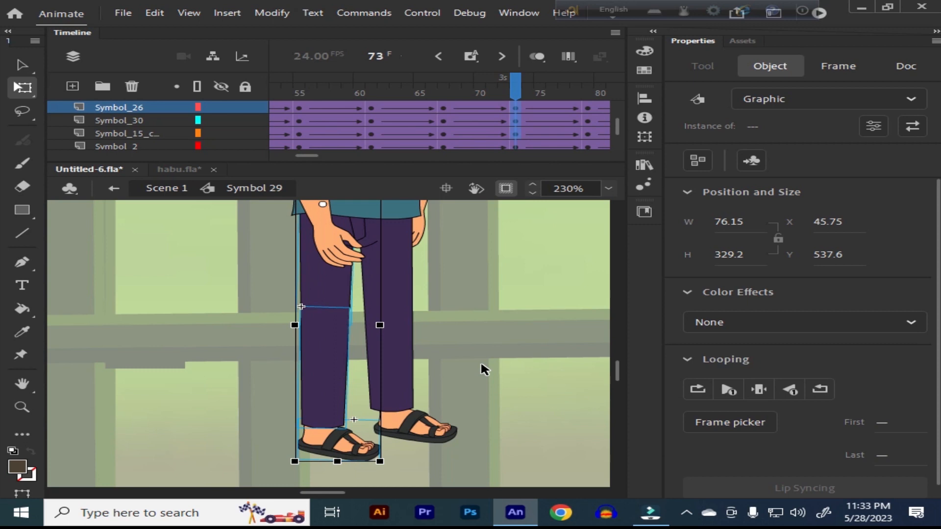
key("ctrl+minus")
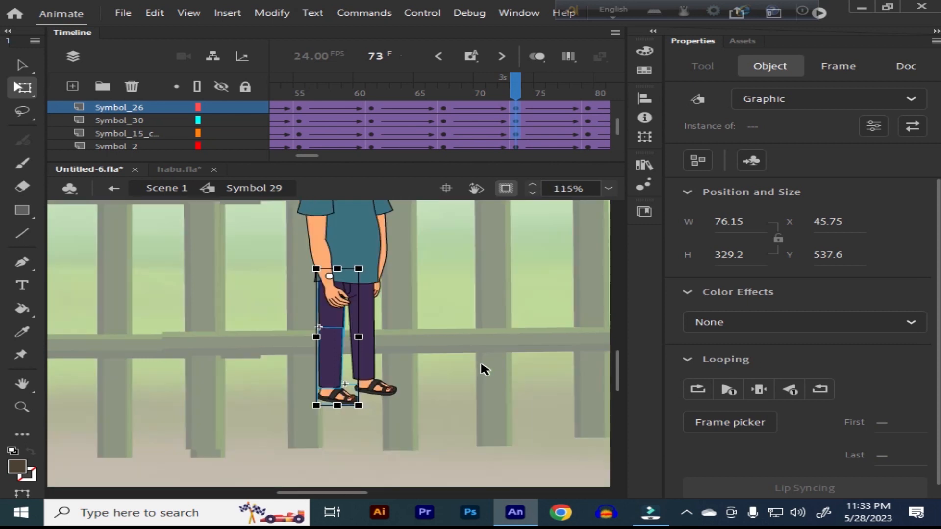
left_click_drag(445, 300, 458, 328)
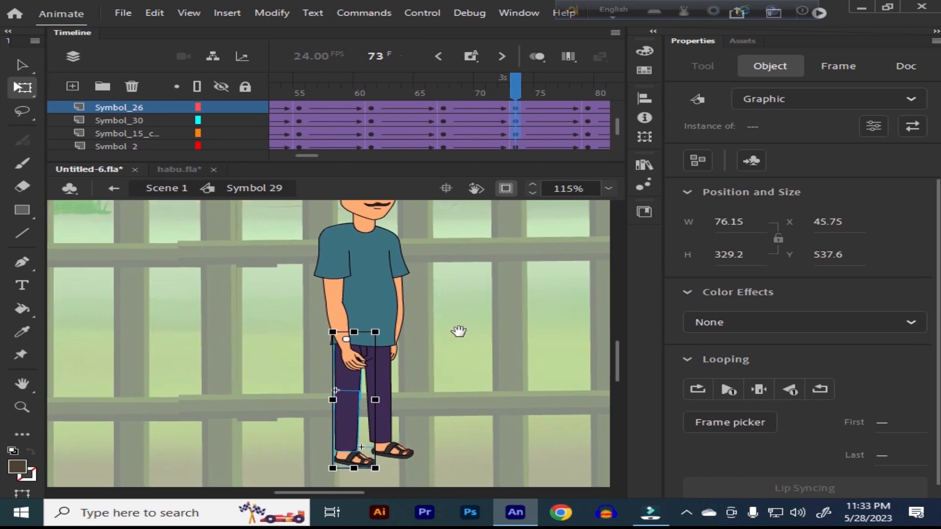
mouse_move(387, 444)
left_mouse_down()
mouse_move(401, 446)
mouse_move(393, 443)
left_mouse_up()
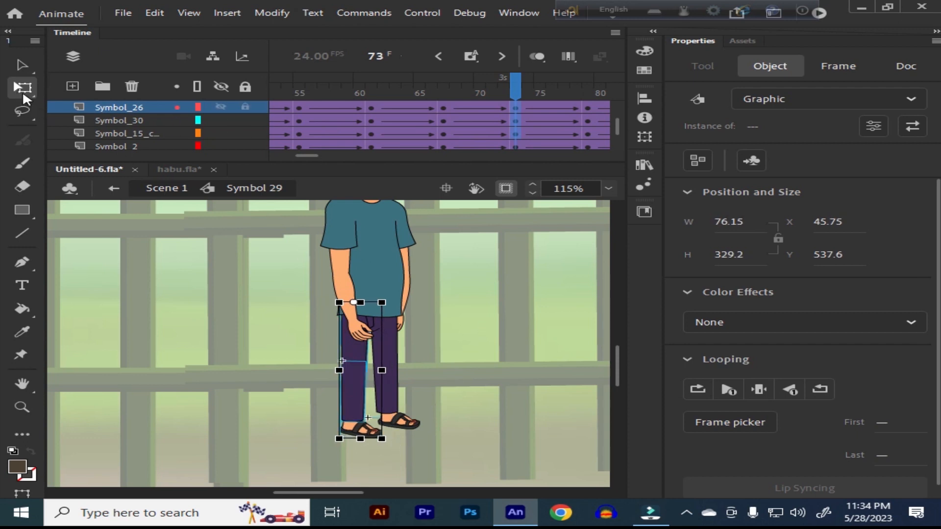
left_click(472, 294)
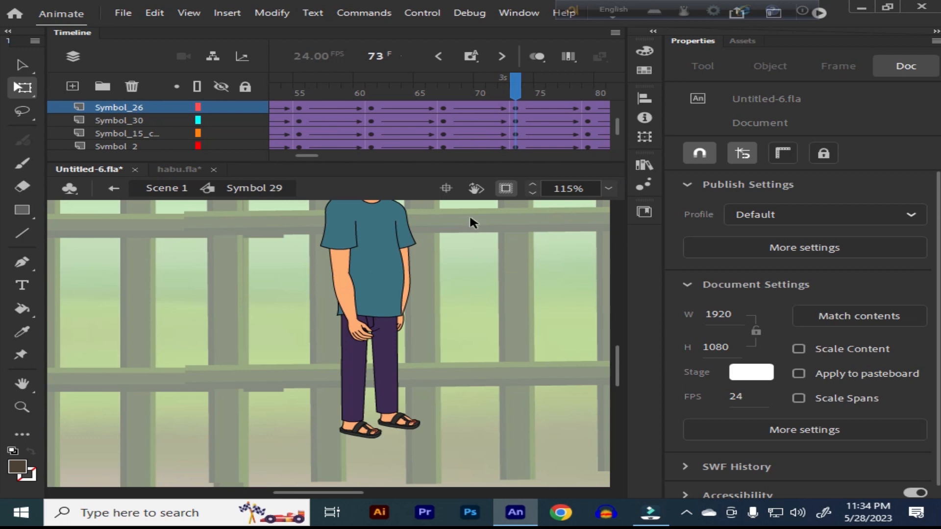
Step: Turn off snapping to objects and rotate the rear leg slightly forward about a pivot at the hip
left_click(702, 155)
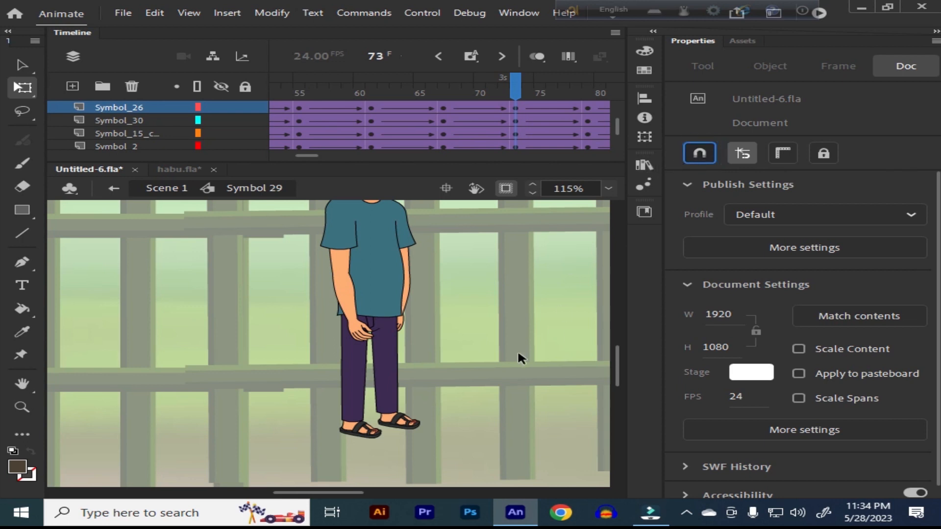
left_click_drag(314, 336, 347, 440)
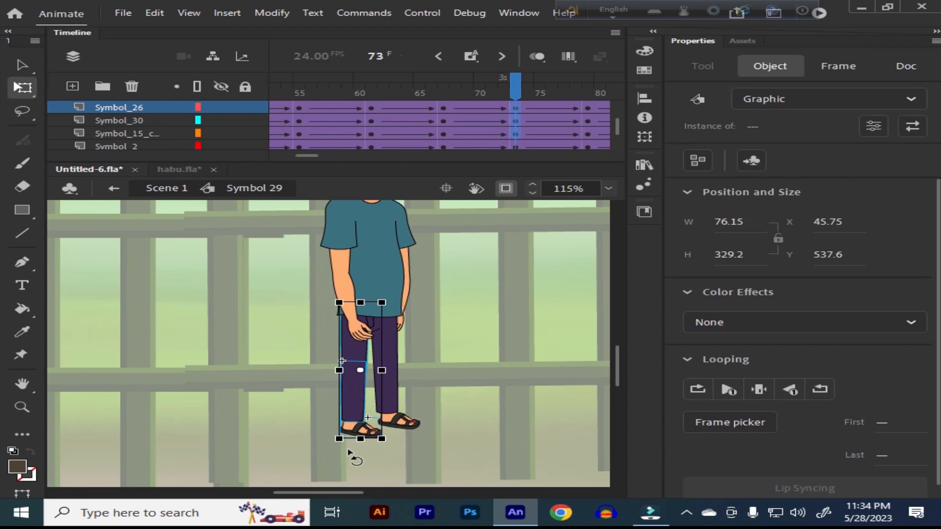
left_click_drag(363, 372, 353, 307)
left_click_drag(392, 449, 414, 447)
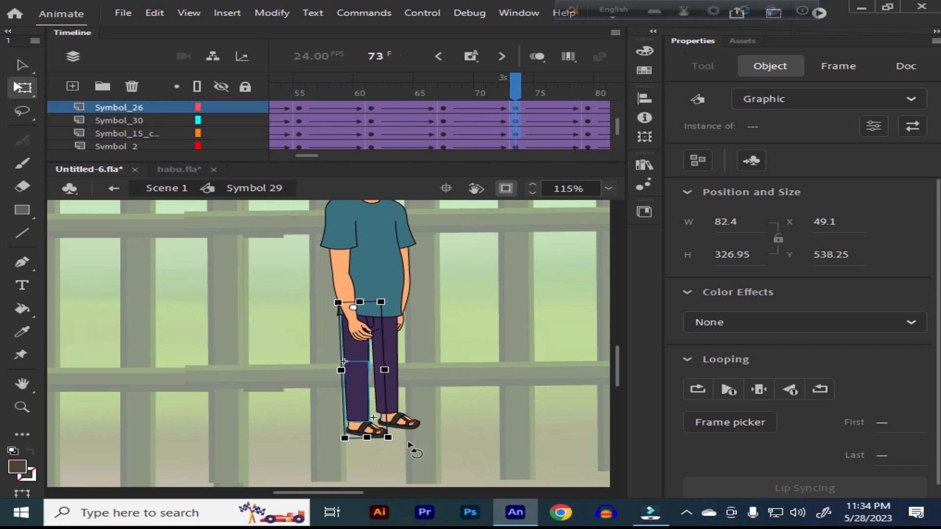
left_click(482, 362)
scroll(432, 308, "up", 3)
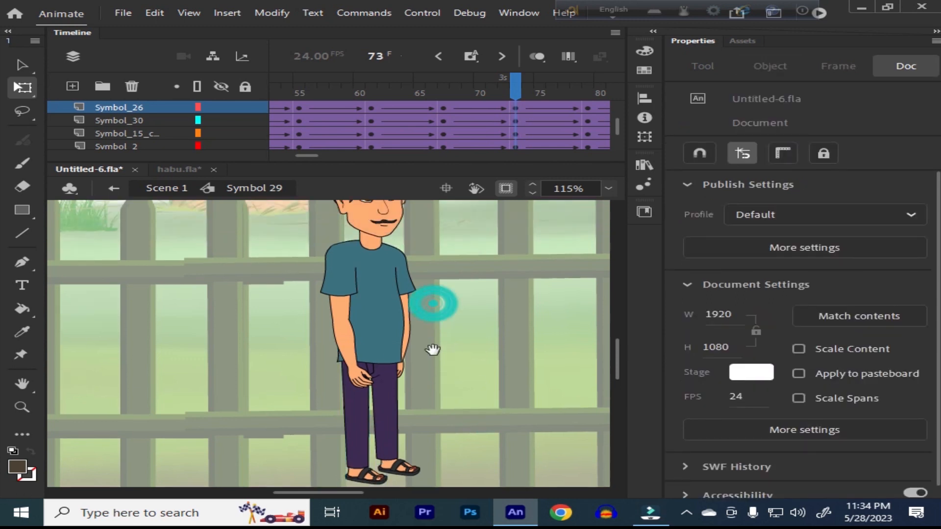
Step: Remove the classic tweens and keyframes after frame 73 on all layers of the man's symbol
mouse_move(515, 91)
left_mouse_down()
mouse_move(444, 90)
mouse_move(504, 90)
mouse_move(515, 109)
left_mouse_up()
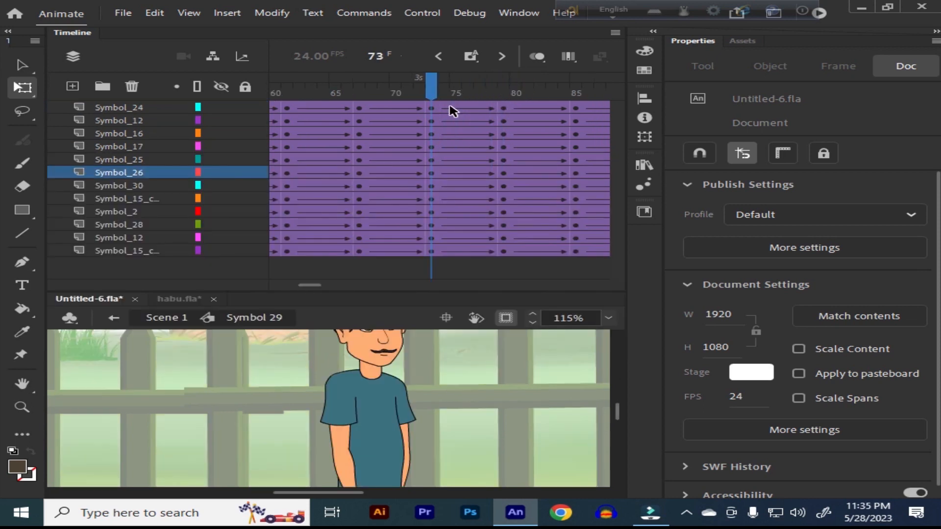
left_click(452, 108)
left_click_drag(461, 161, 388, 266)
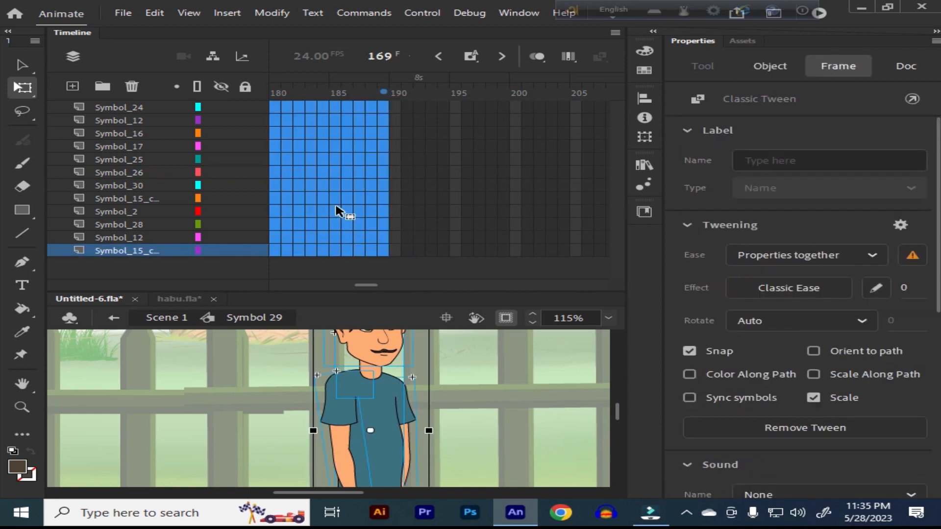
right_click(337, 211)
left_click(432, 98)
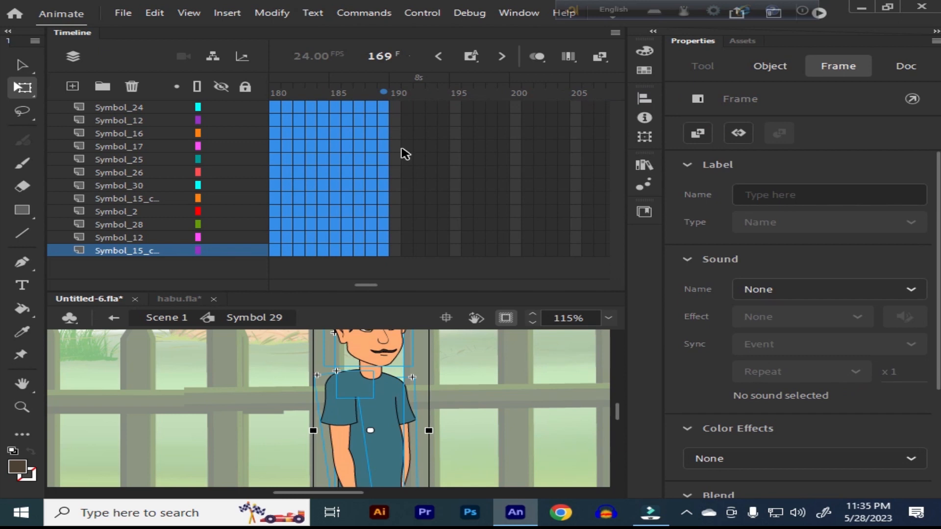
left_click(402, 149)
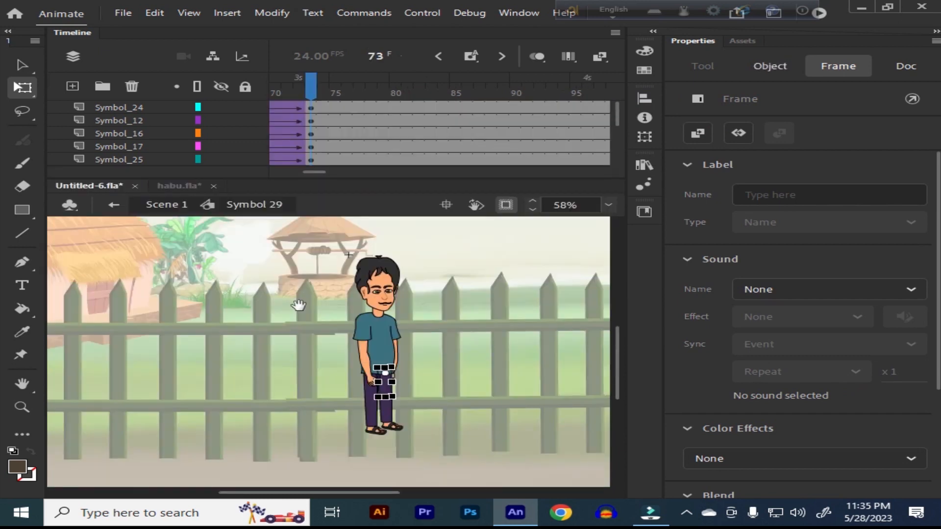
Step: Return to Scene 1, fit the stage in the window and play the man's walk from frame 1
left_click(114, 206)
left_click(294, 353)
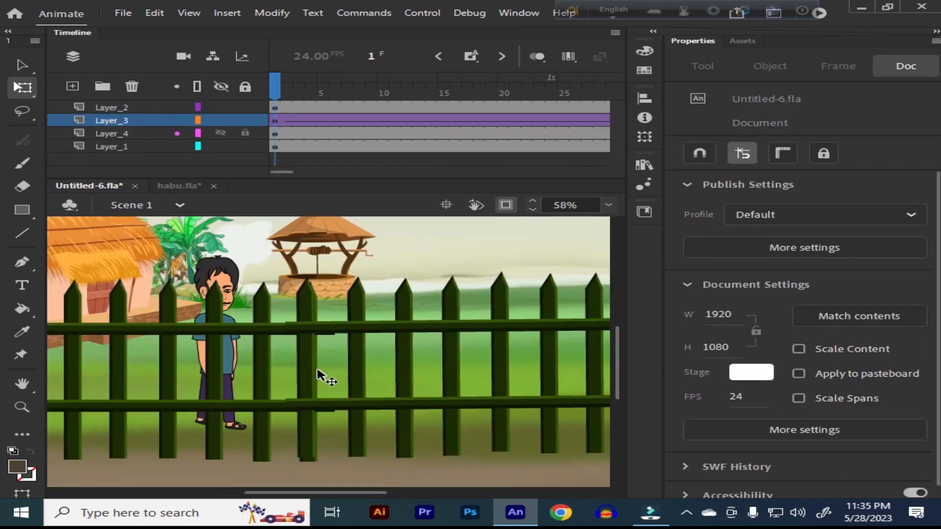
left_click(608, 206)
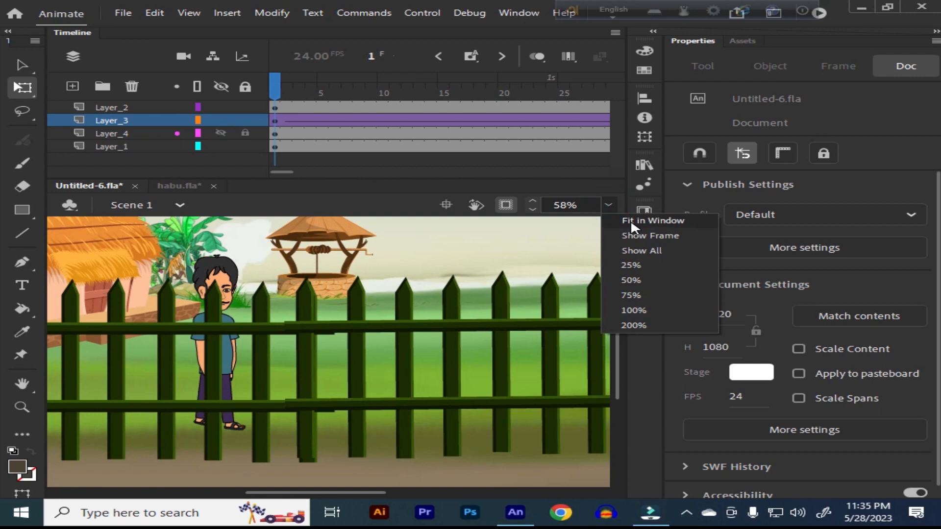
left_click(630, 220)
key("Return")
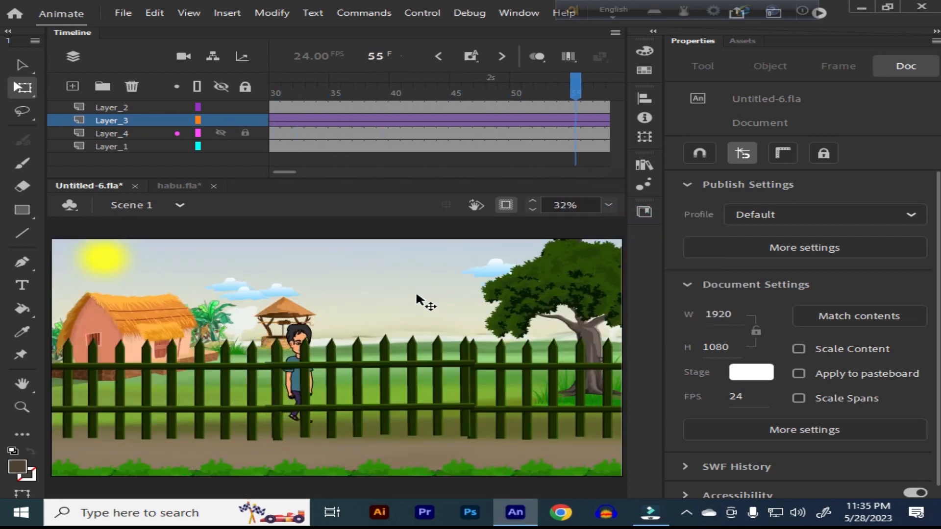
left_click_drag(451, 87, 92, 129)
key("Return")
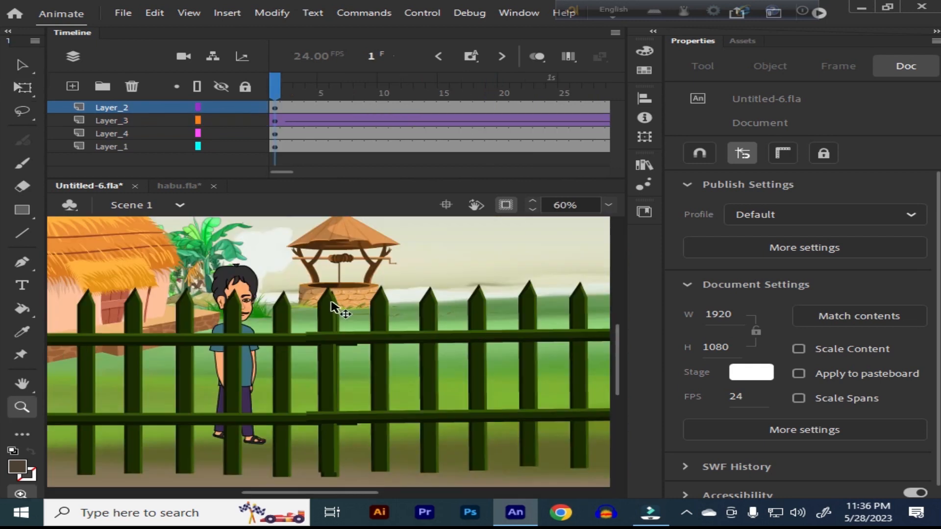
Step: Show the rulers, place a vertical guide at about 760 px near the well, and hide the rulers
key("ctrl+alt+shift+r")
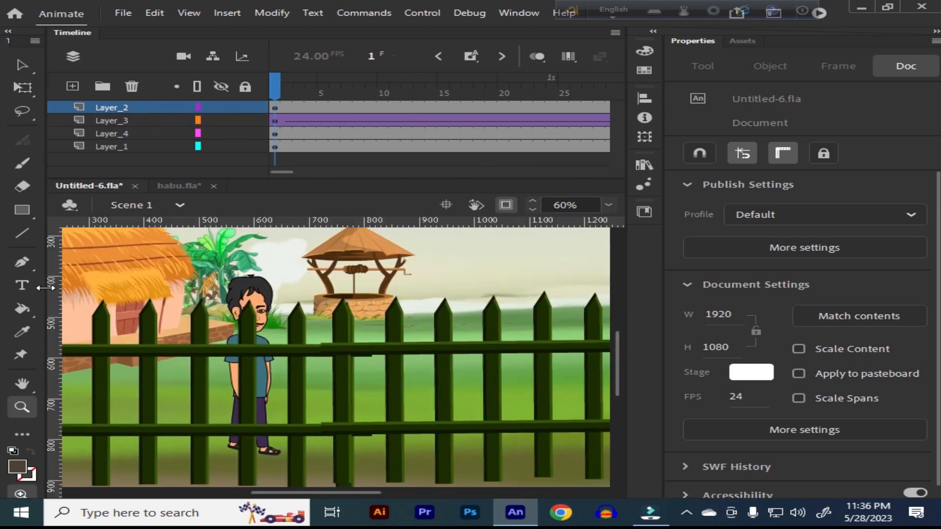
key("v")
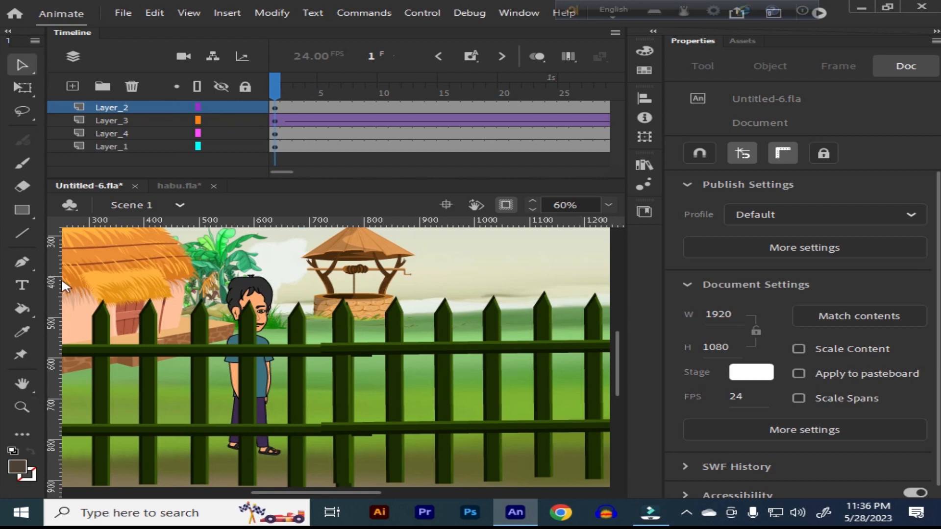
left_click_drag(58, 276, 343, 320)
key("ctrl+minus")
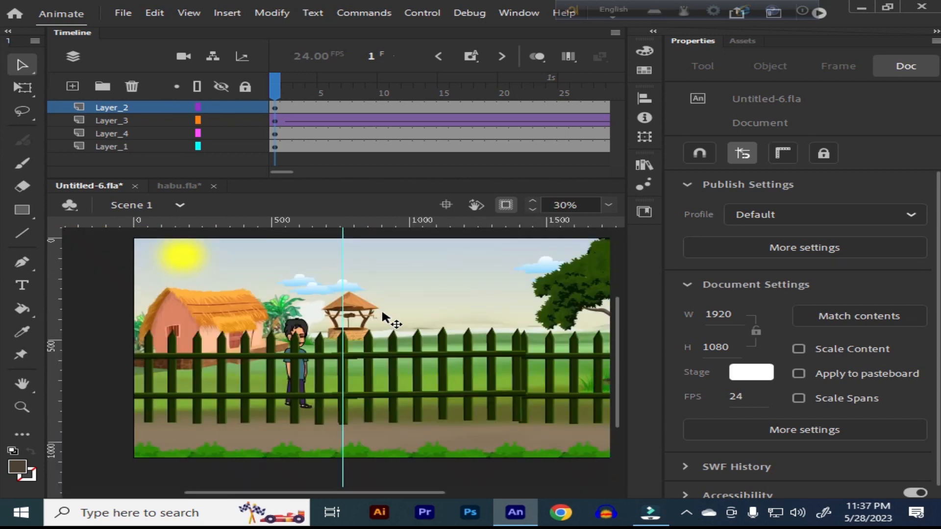
key("ctrl+alt+shift+r")
left_click_drag(447, 319, 390, 315)
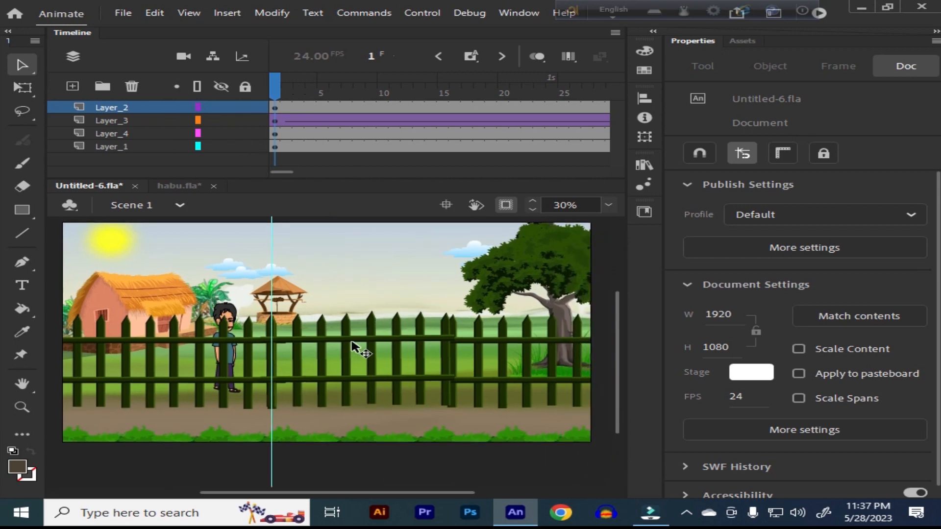
Step: Set the Layer_2 fence instance to show a single frame only and play the scene
left_click(361, 347)
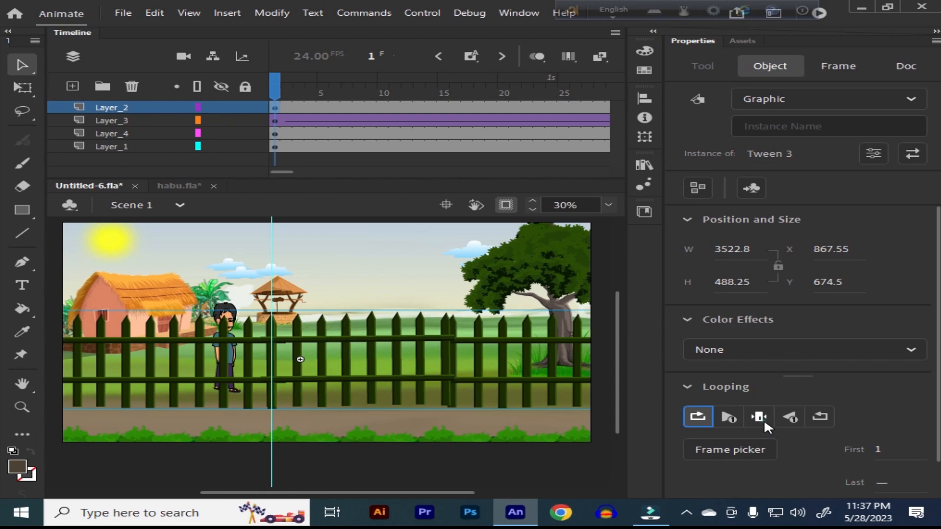
left_click(762, 418)
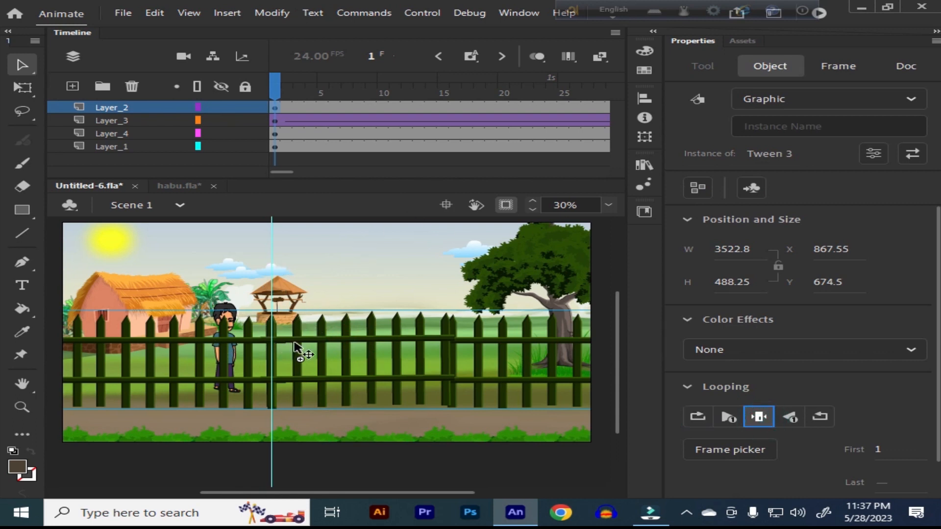
key("Return")
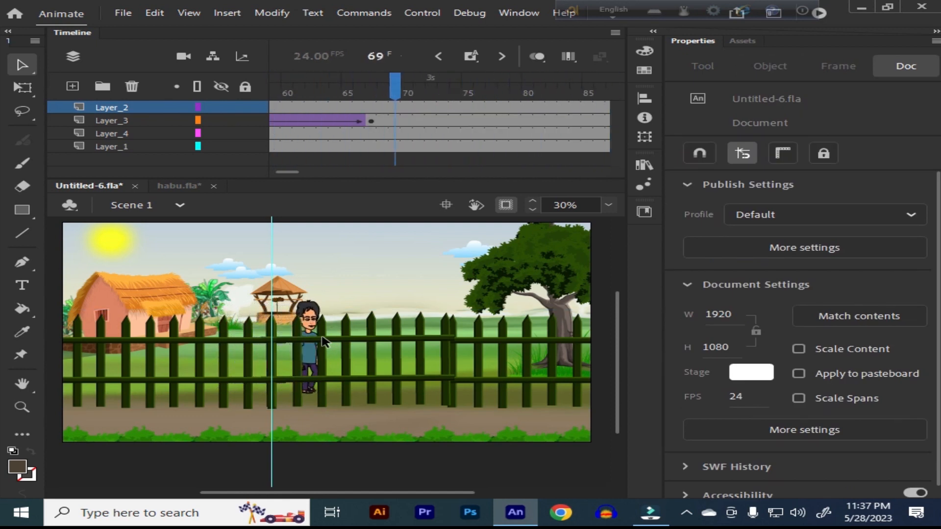
left_click(322, 338)
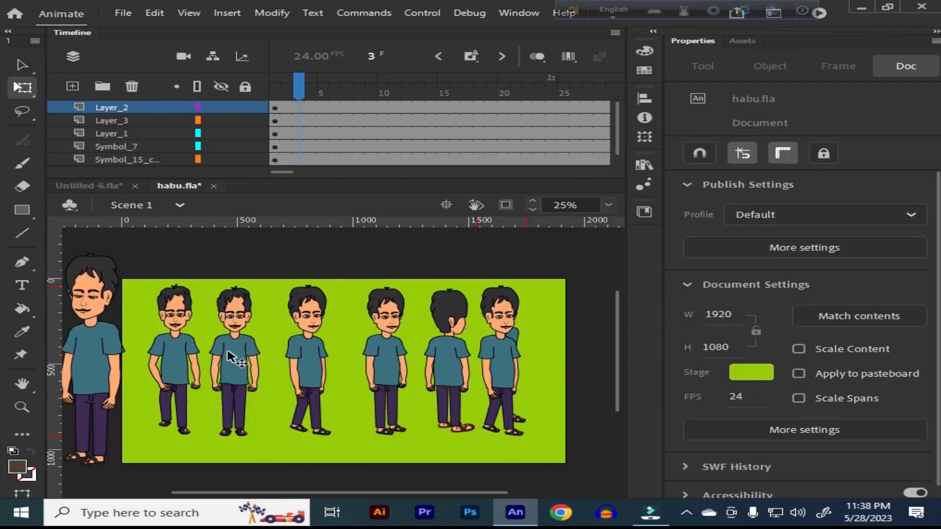
left_click(230, 351)
left_click_drag(234, 360, 343, 362)
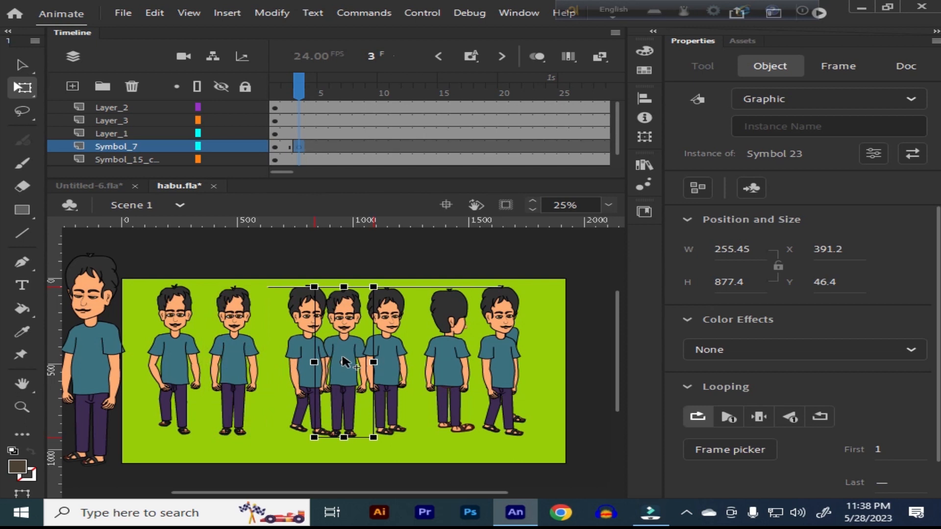
key("ctrl+z")
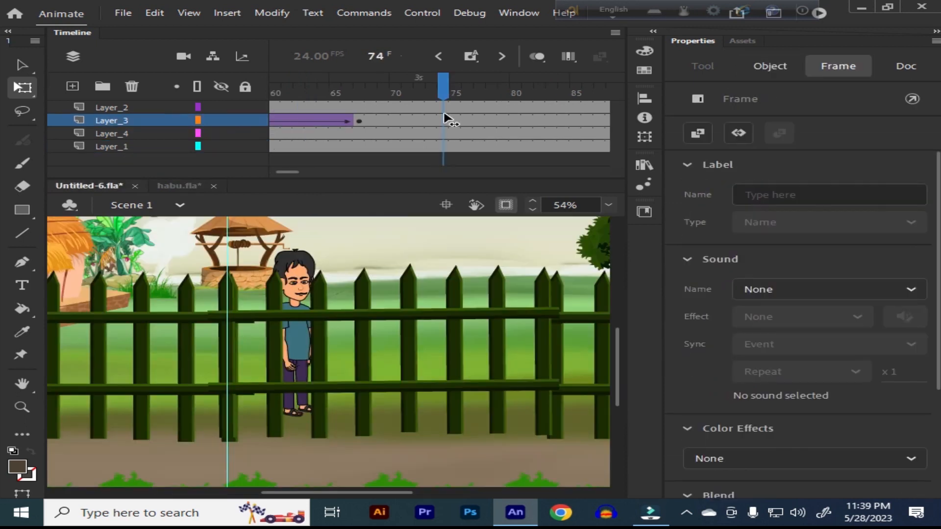
Step: Insert a keyframe at frame 74 of Layer_3 and delete the man from it
left_click(330, 275)
left_click(294, 274)
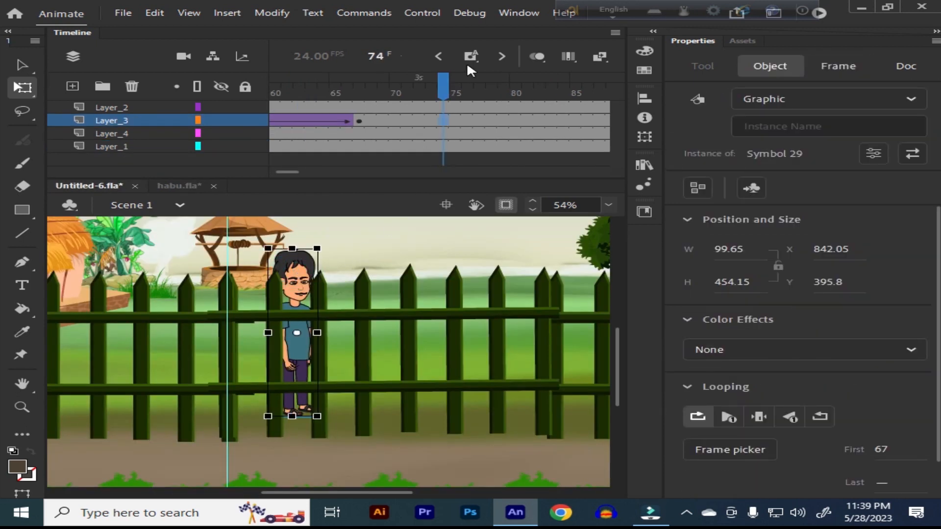
left_click(471, 58)
key("Delete")
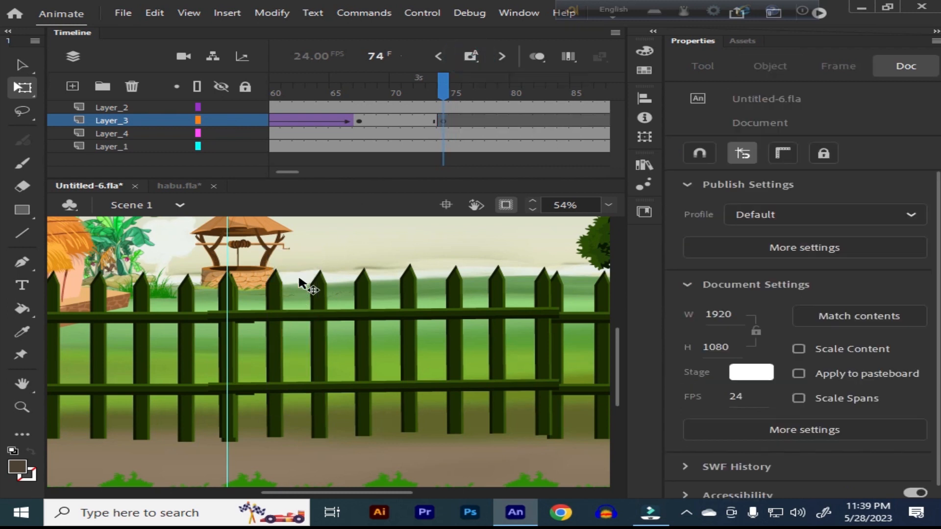
left_click(442, 124)
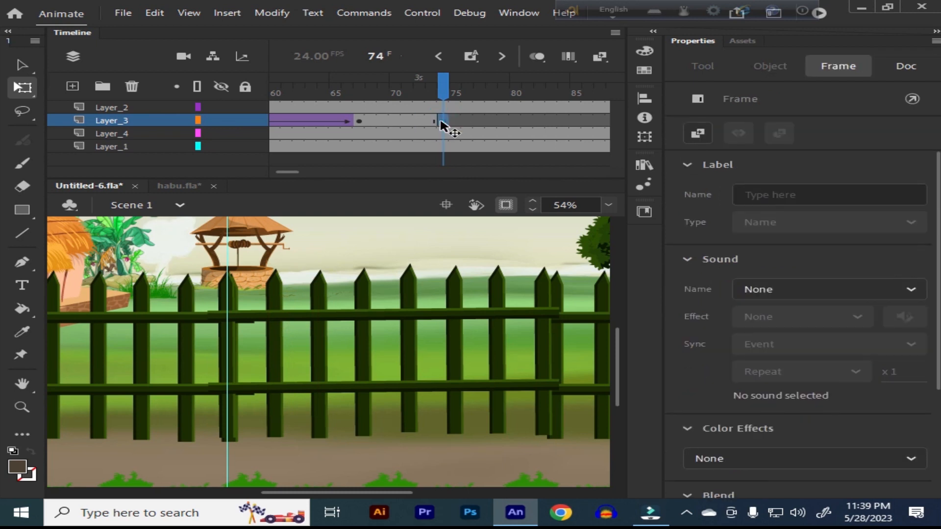
Step: Copy the front-facing man from habu.fla and paste him at frame 74 of Layer_3, putting duplicate library items into a folder
left_click(193, 184)
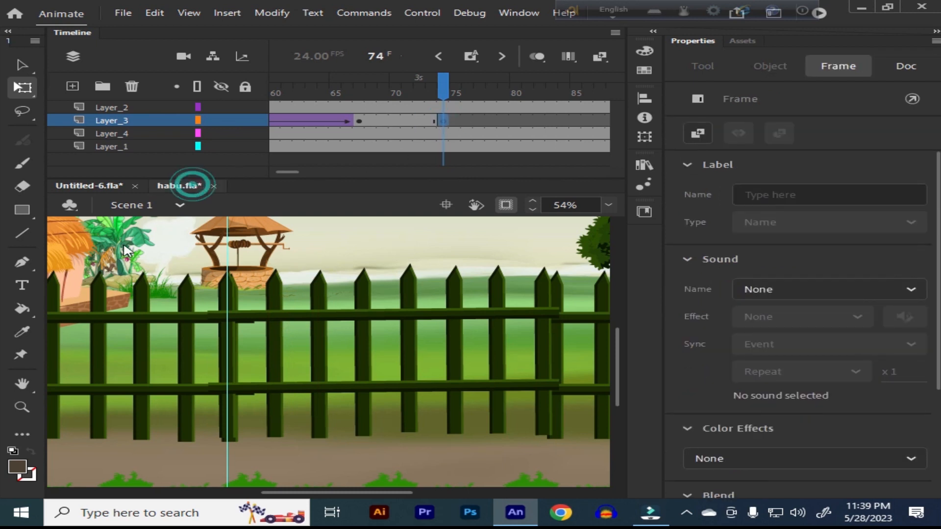
left_click(101, 186)
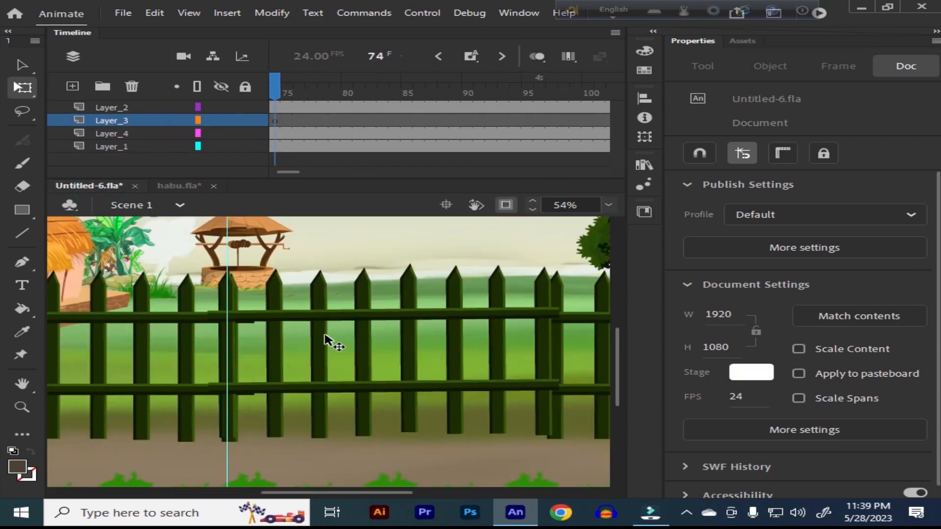
key("ctrl+v")
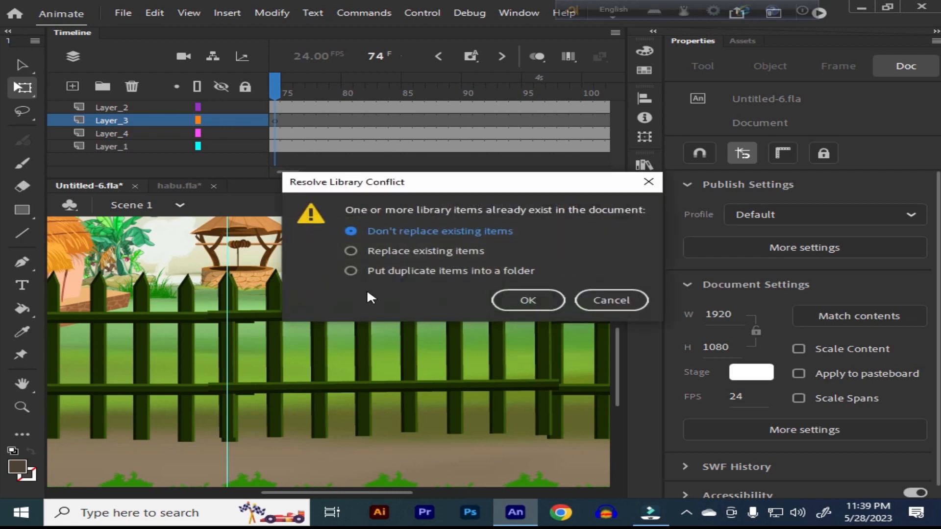
left_click(351, 271)
left_click(527, 300)
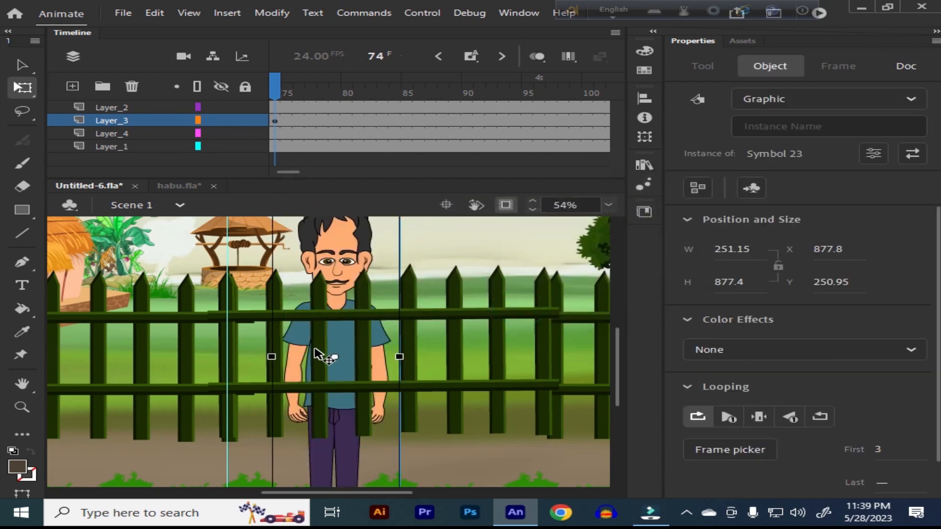
Step: Scale the pasted man down to about 123 px wide and 430 px high
key("ctrl+minus")
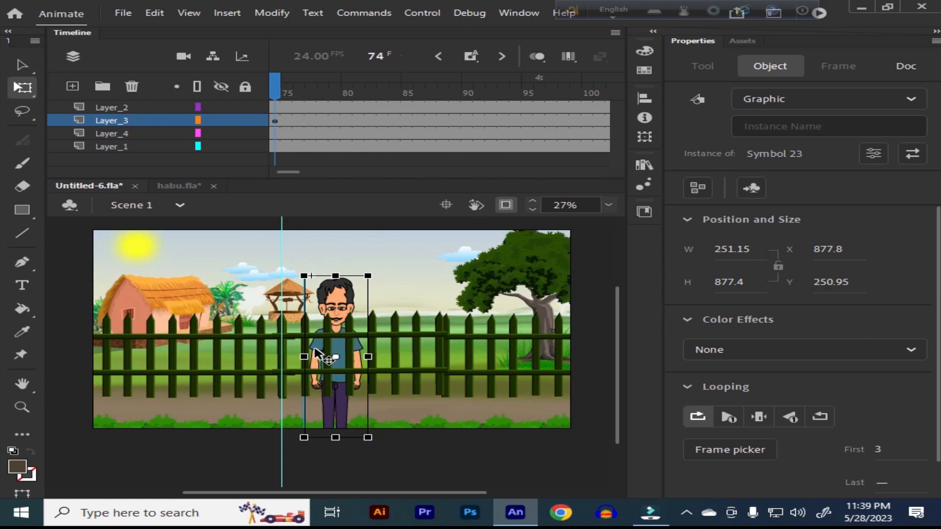
key("ctrl+alt+s")
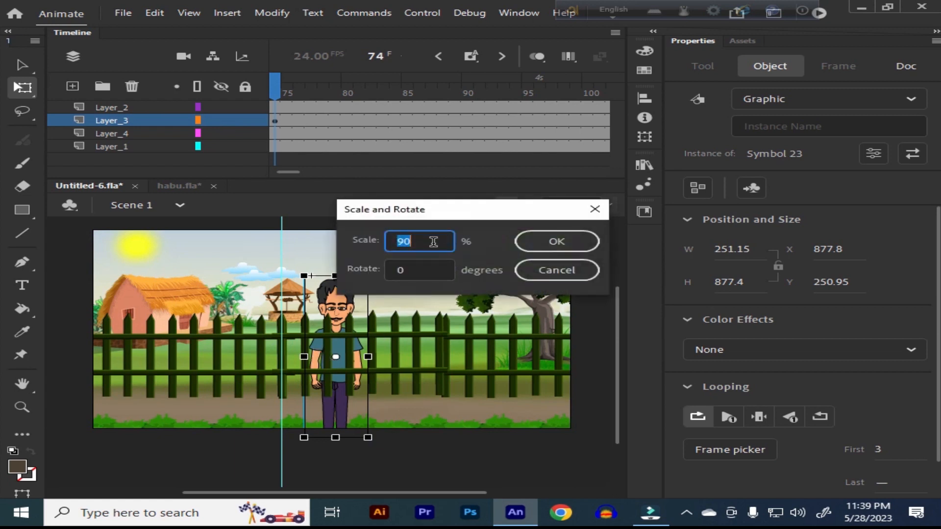
key("BackSpace")
type("7")
key("Return")
Step: Use onion skinning on the preceding frames to align the man over the previous pose, at about X 849 and Y 400
left_click(537, 56)
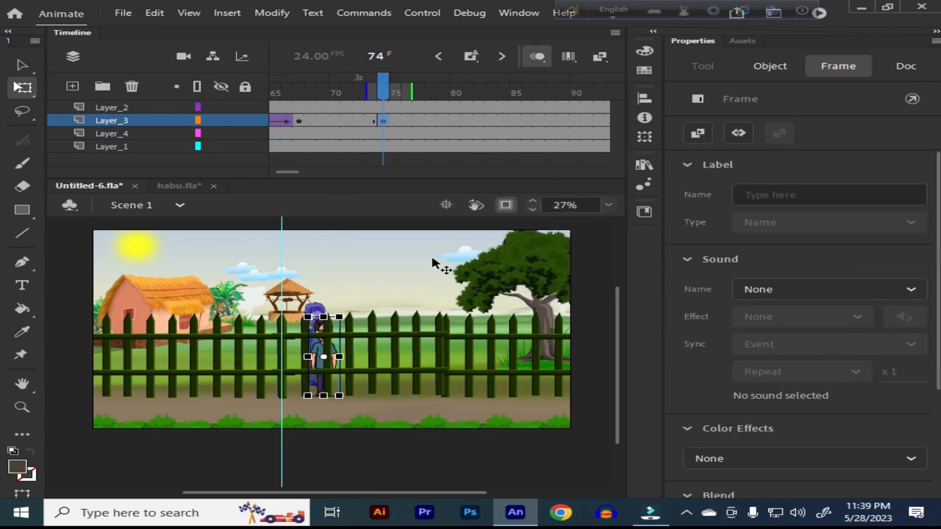
left_click_drag(412, 92, 387, 93)
key("z")
left_click_drag(246, 302, 391, 393)
key("v")
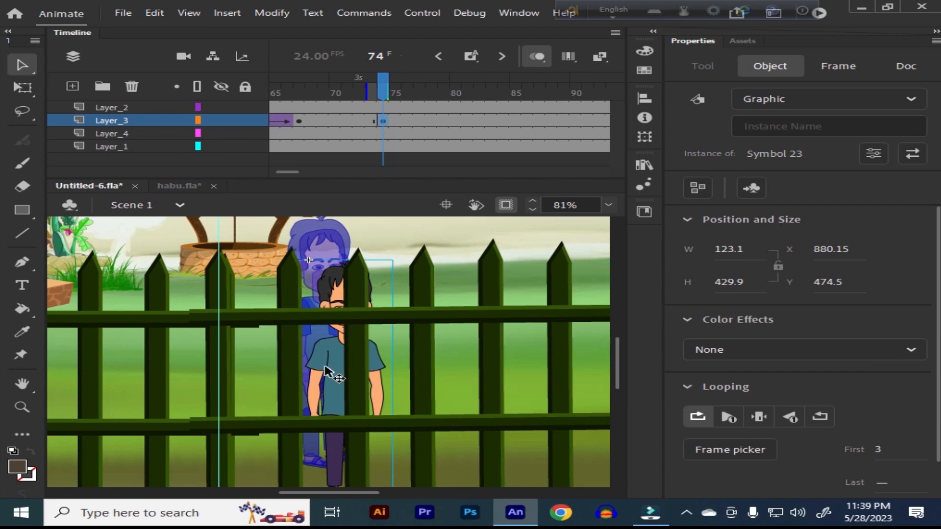
left_click_drag(325, 368, 307, 332)
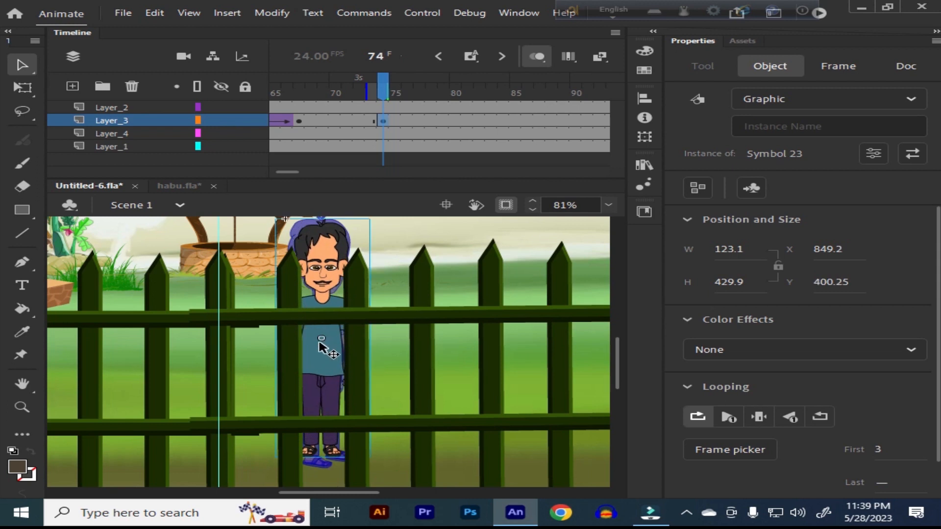
Step: Scale the man to 110%, match him to the previous pose, and turn off onion skinning
key("ctrl+alt+s")
key("BackSpace")
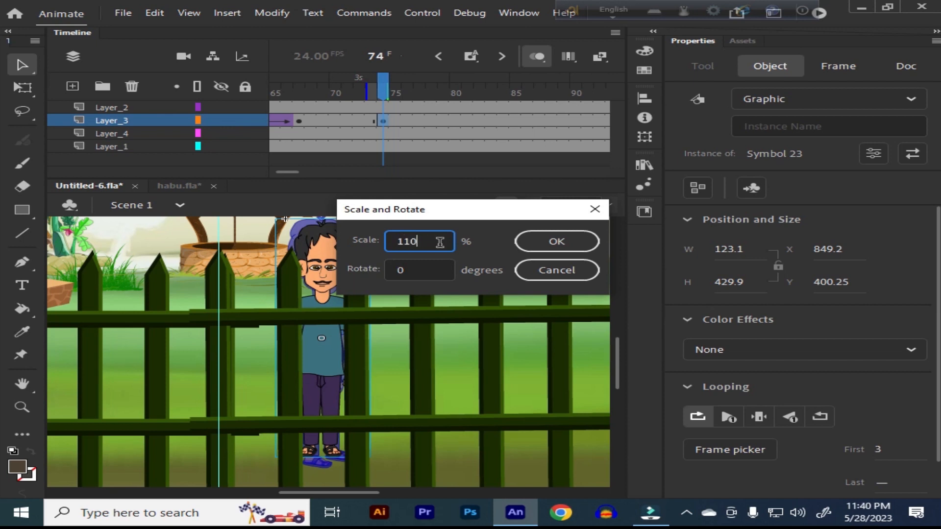
left_click(564, 241)
left_click(336, 356)
left_click(538, 58)
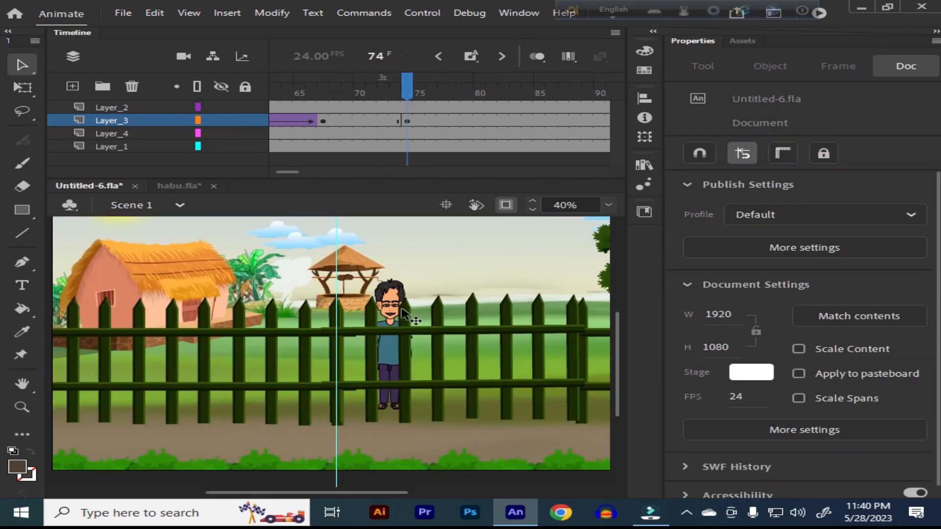
Step: Inside the man's Symbol 23, set his left arm instance to show a single frame only, and return to Scene 1
double_click(387, 297)
key("z")
left_click_drag(297, 295, 456, 399)
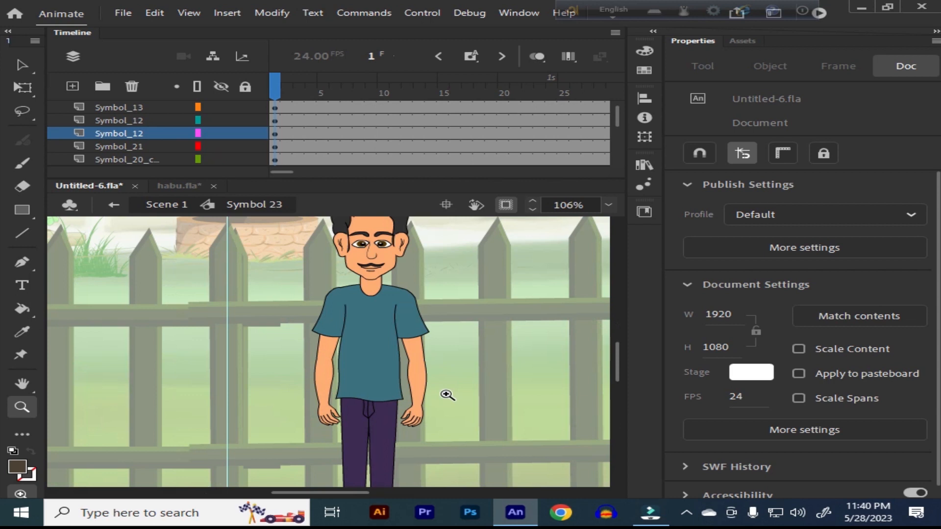
key("v")
left_click(326, 316)
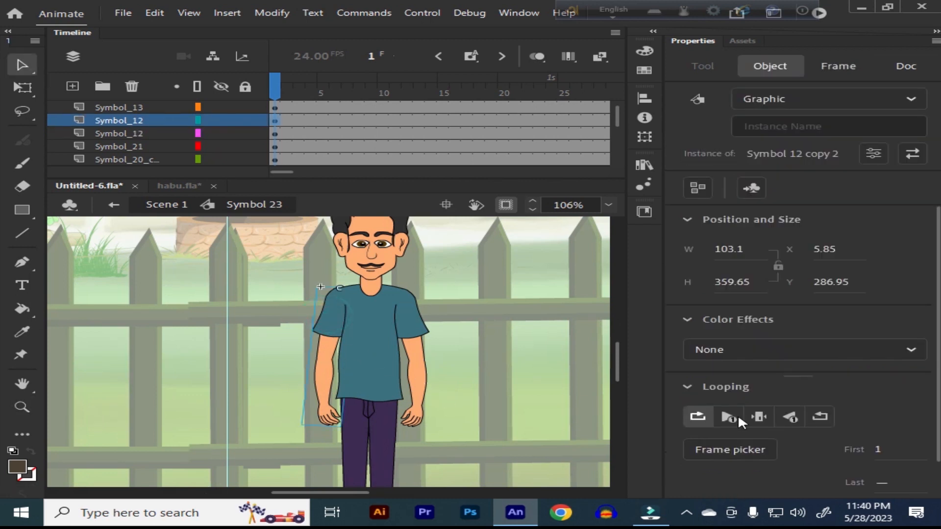
left_click(425, 343)
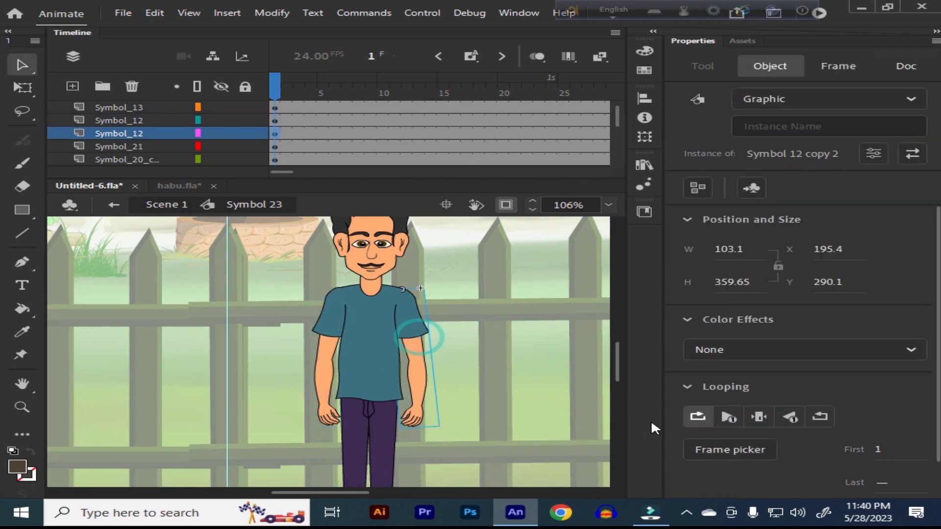
left_click(759, 418)
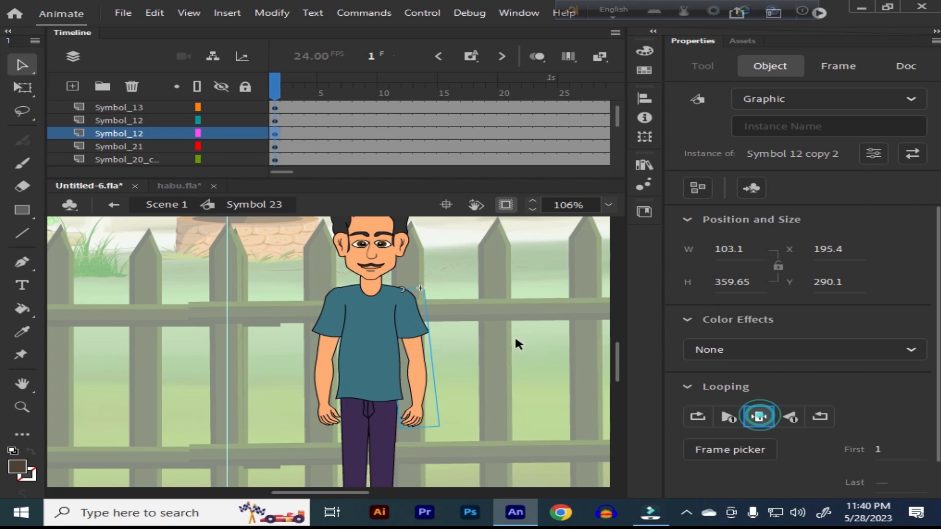
left_click(167, 204)
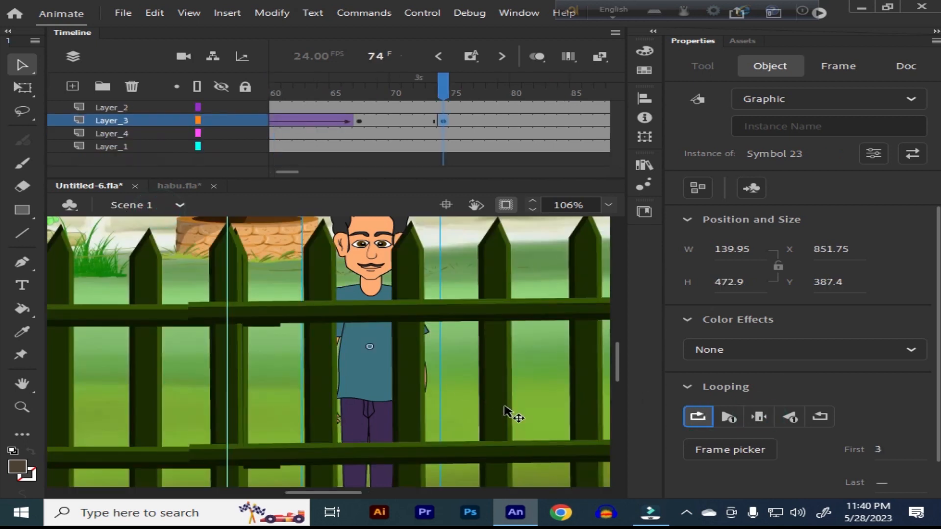
Step: Play the scene from frame 1, return to frame 72, and remove the vertical guide
key("ctrl+minus")
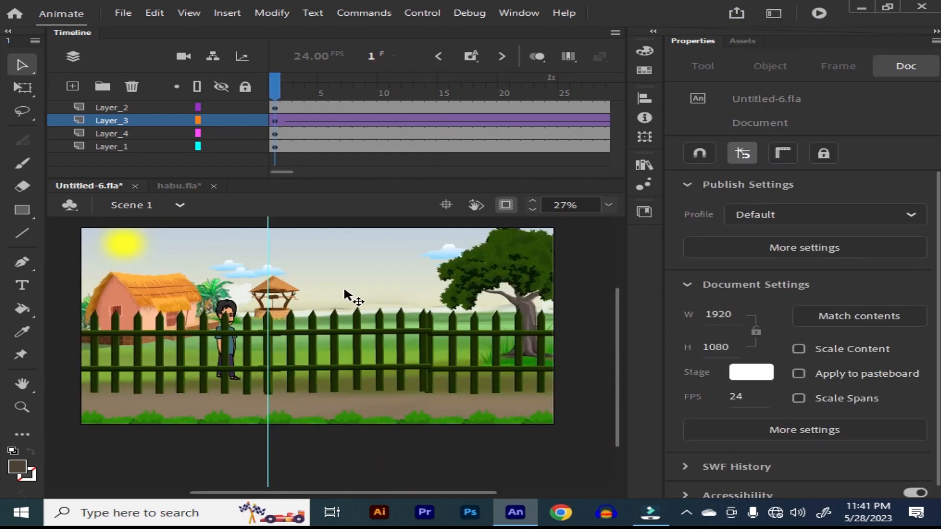
key("Return")
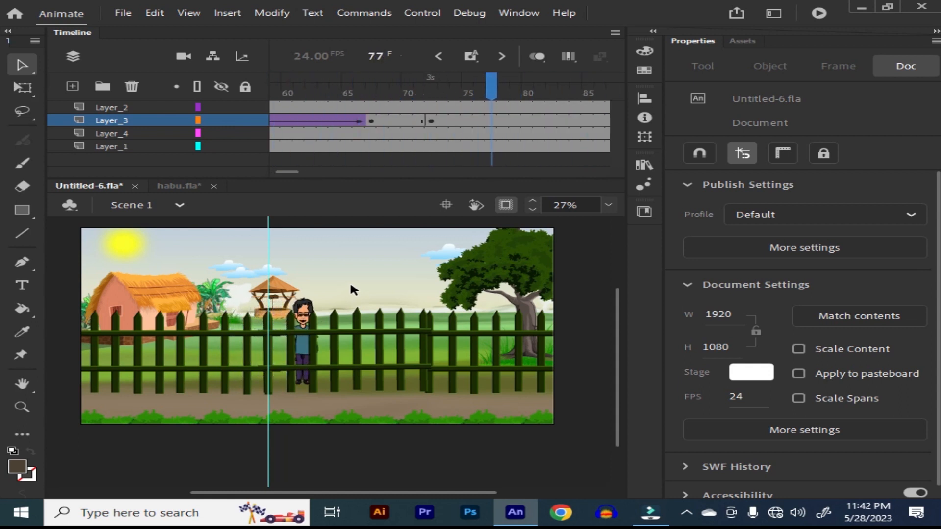
left_click_drag(528, 81, 430, 113)
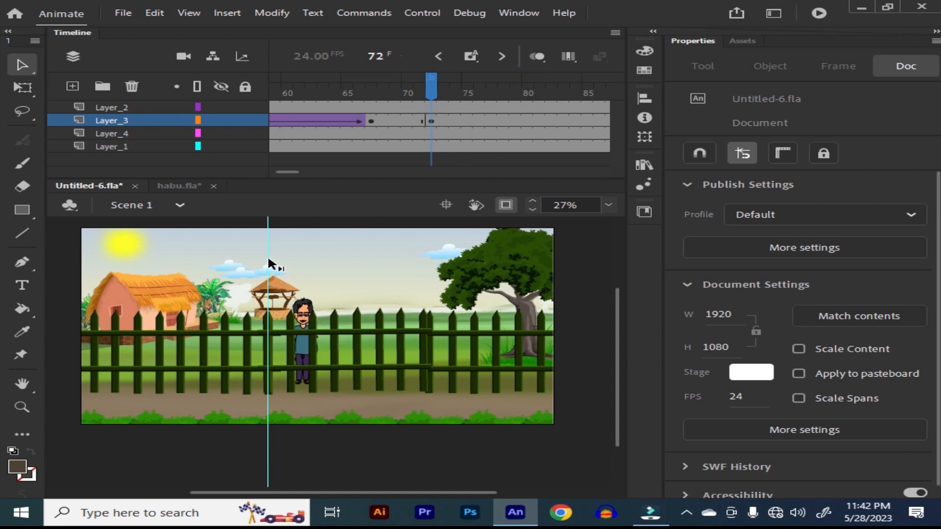
left_click_drag(268, 263, 54, 264)
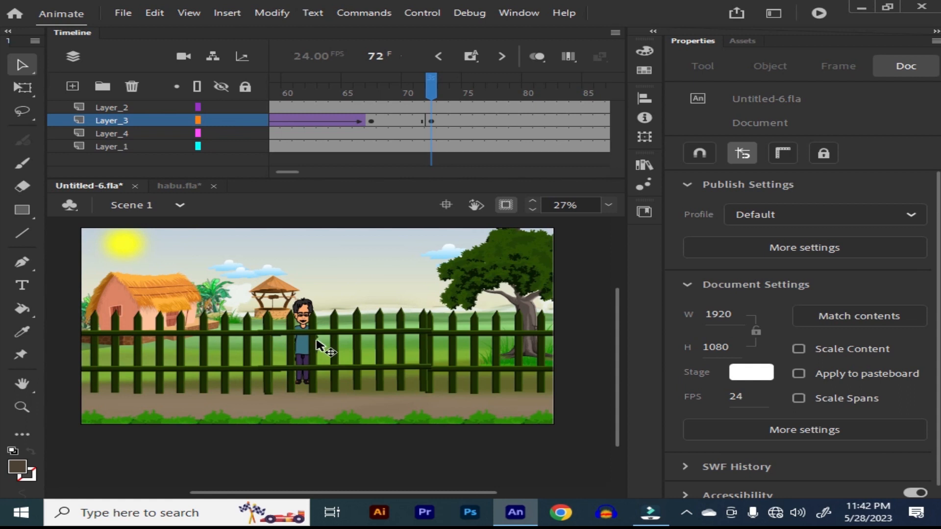
Step: Set the first frame of the man's Symbol 23 instance at frame 72 to 1
key("z")
left_click(318, 346)
left_click_drag(329, 256, 491, 447)
left_click_drag(425, 374, 459, 389)
key("v")
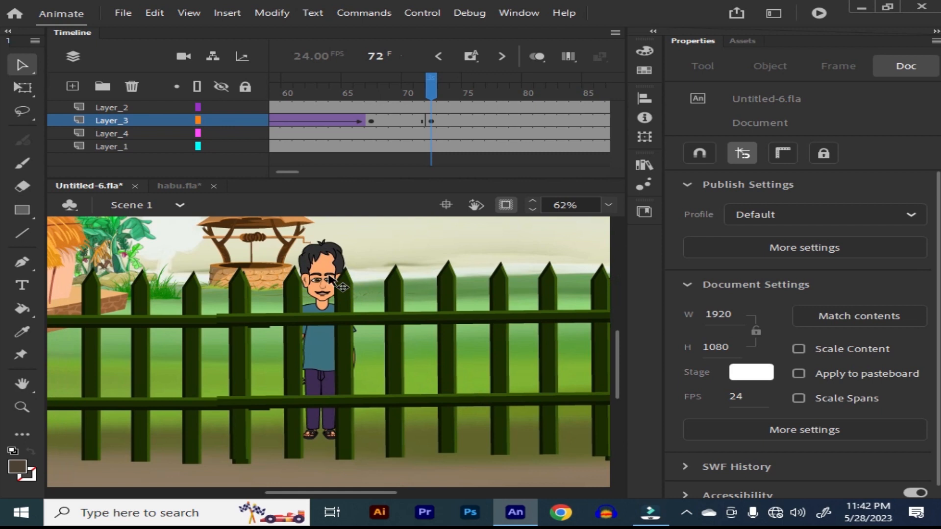
double_click(327, 278)
left_click(328, 279)
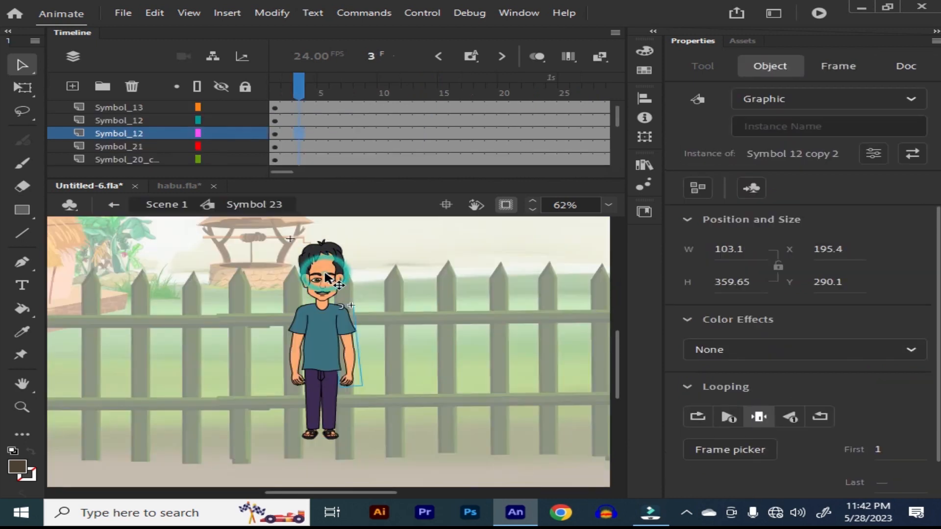
double_click(416, 299)
left_click(878, 448)
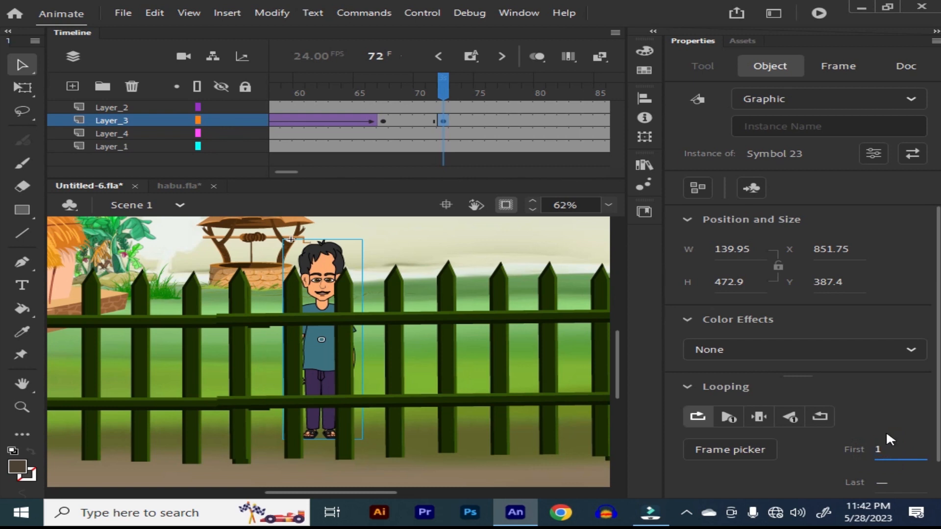
Step: Open the man's left arm symbol inside Symbol 23 for editing and go to its first frame
double_click(318, 269)
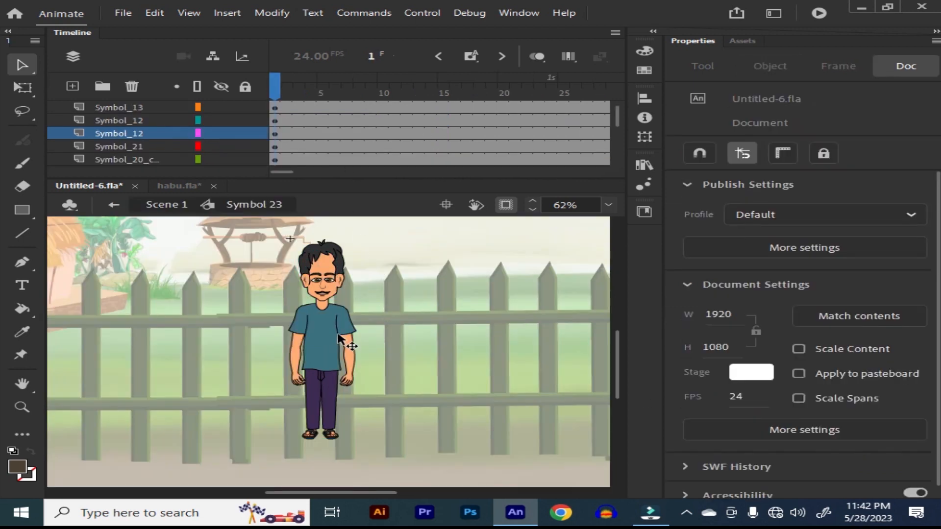
left_click(344, 331)
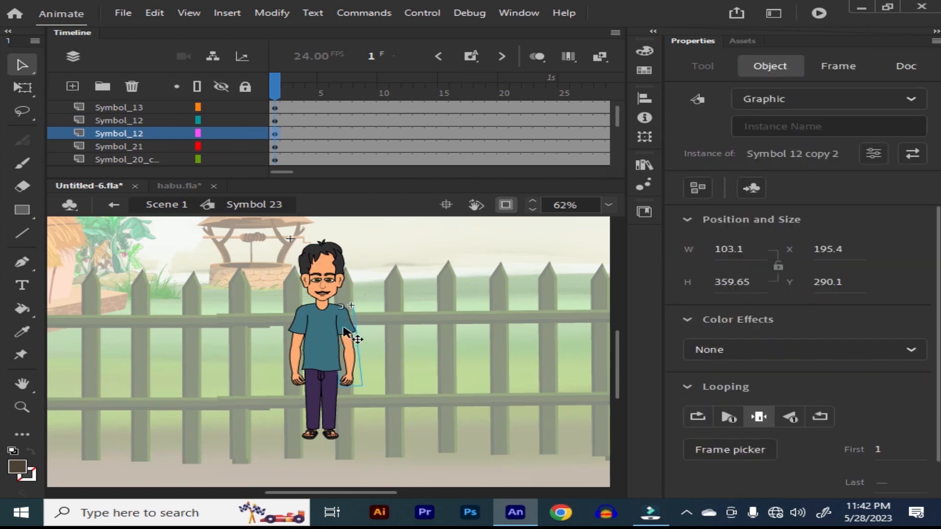
double_click(345, 332)
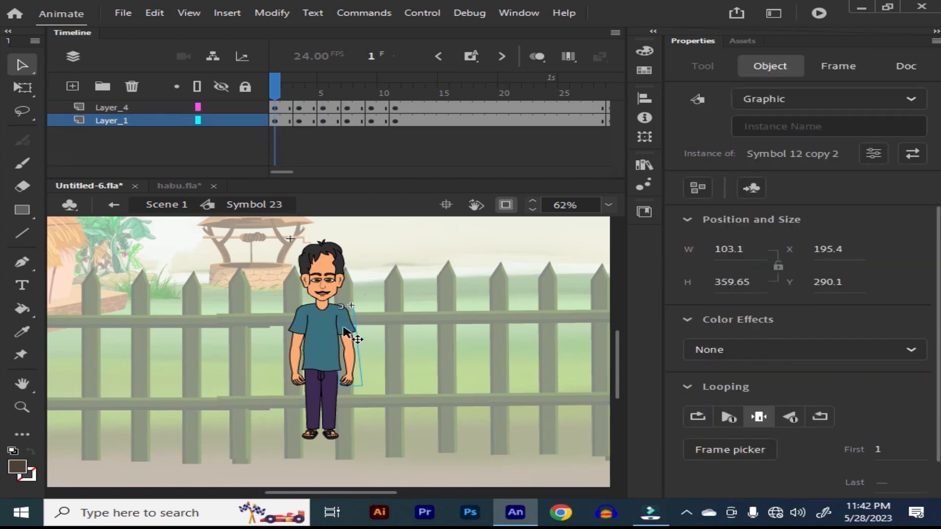
left_click_drag(289, 82, 262, 104)
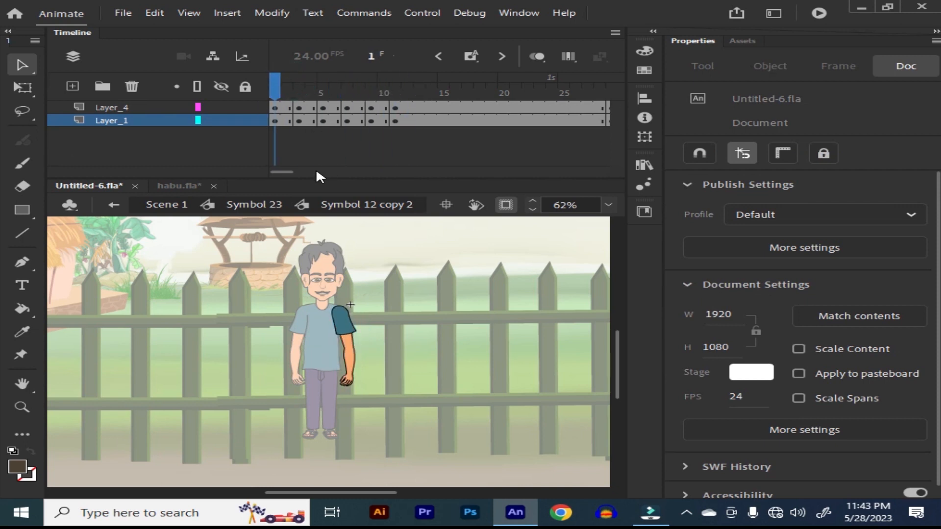
Step: Review the arm movement up to frame 11, clear the keyframes there on both layers, and go to frame 9
left_click_drag(279, 89, 396, 123)
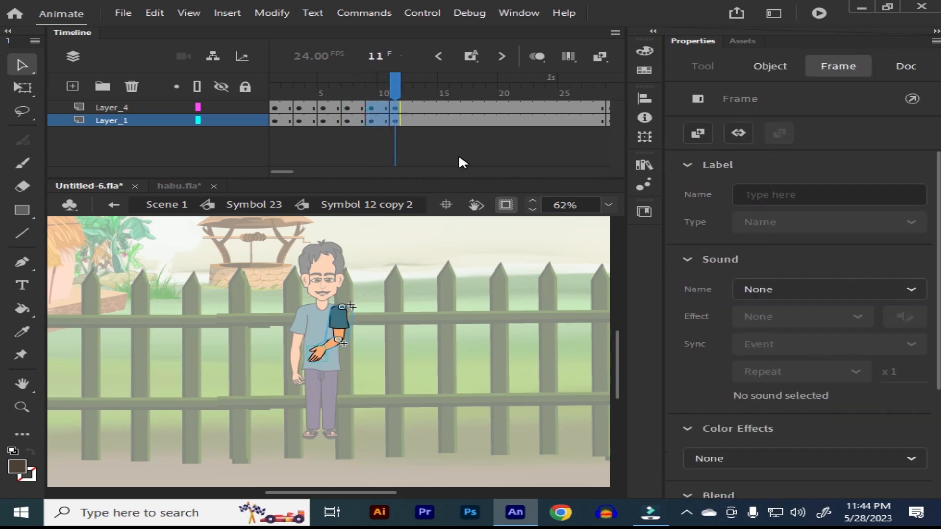
key("shift+F6")
left_click_drag(399, 80, 371, 80)
left_click(471, 60)
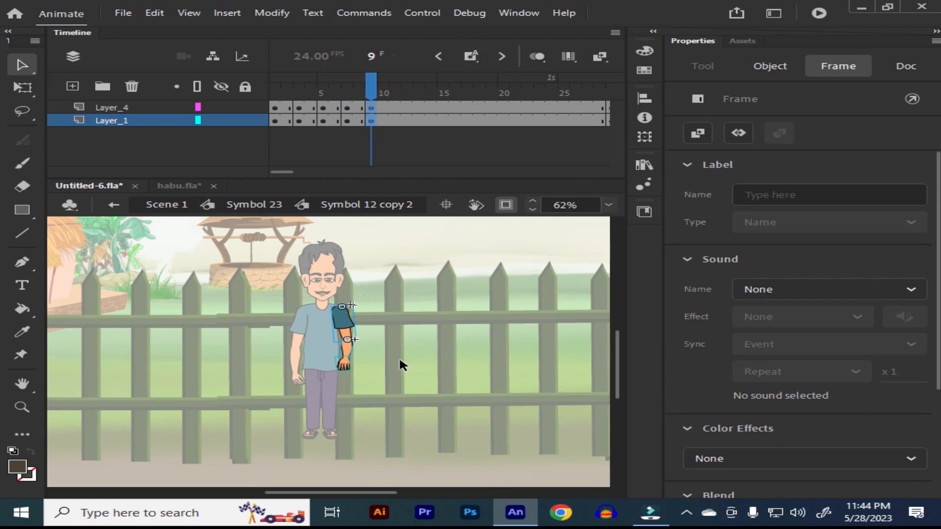
Step: At frame 9, place the whole arm's transformation point at the shoulder and shorten the arm to about 70% of its length
key("z")
left_click_drag(289, 295, 396, 381)
key("q")
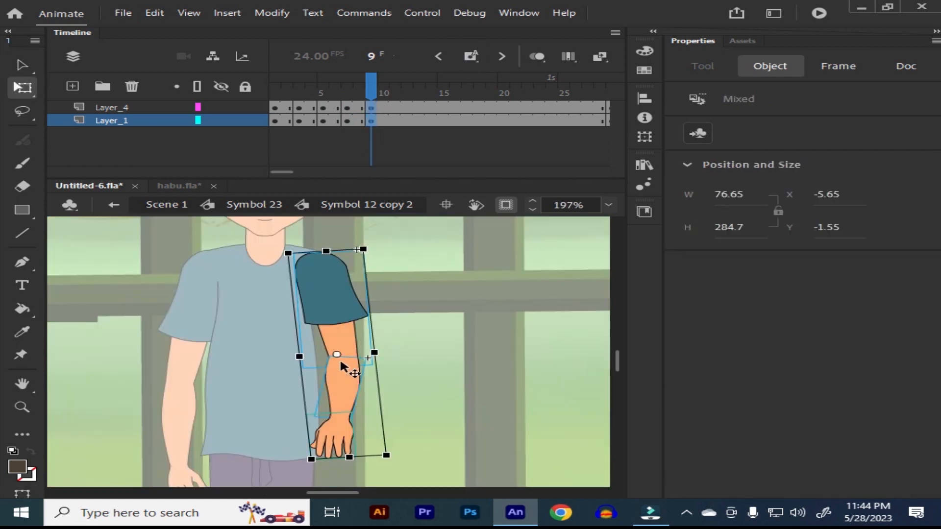
left_click_drag(337, 353, 322, 254)
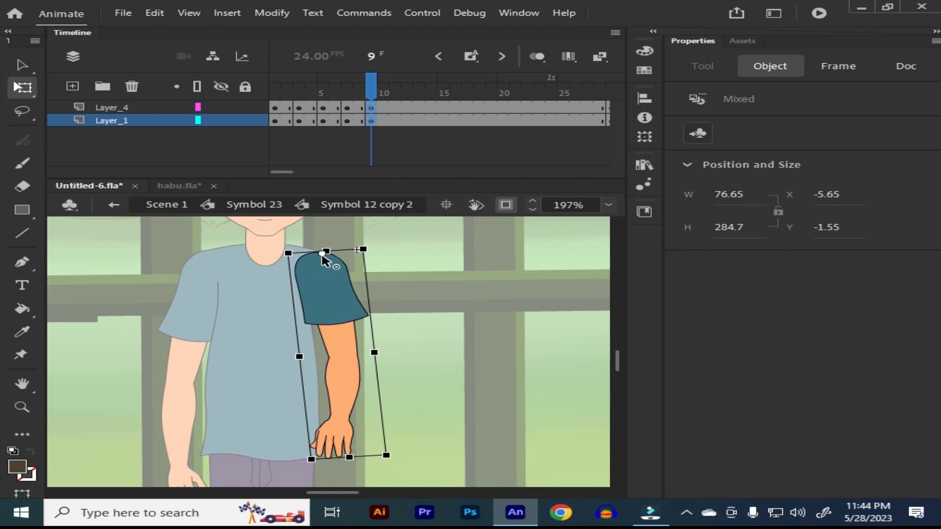
left_click_drag(350, 458, 309, 313)
Step: Rotate the forearm upward across the chest at the elbow and move the detached hand to the forearm's end
left_click(356, 376)
left_click(337, 353)
left_click(420, 336)
left_click(336, 389)
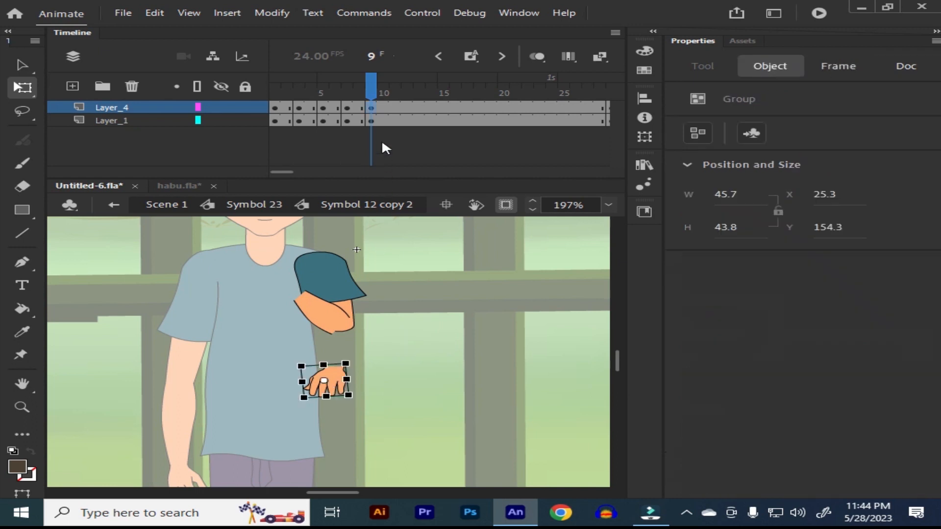
left_click_drag(319, 387, 288, 319)
Step: Go back to the arm's first frame and open the hand inside the forearm symbol for editing
left_click(346, 93)
left_click(275, 93)
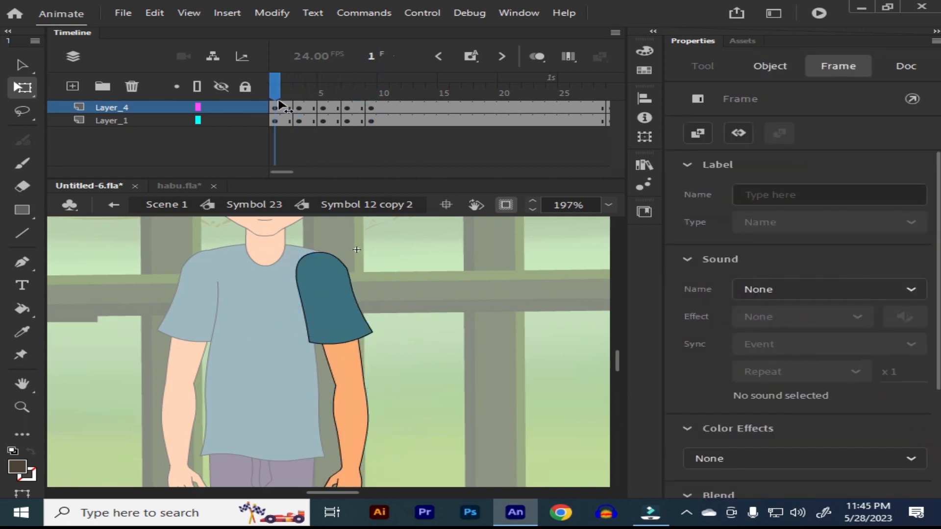
left_click(367, 336)
scroll(407, 382, "down", 3)
left_click(336, 429)
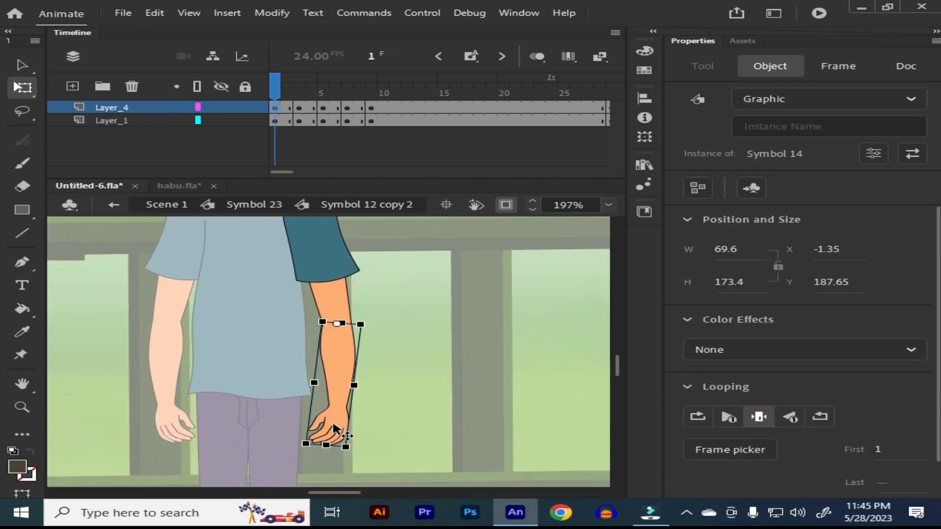
key("v")
double_click(333, 430)
left_click(323, 93)
left_click(402, 412)
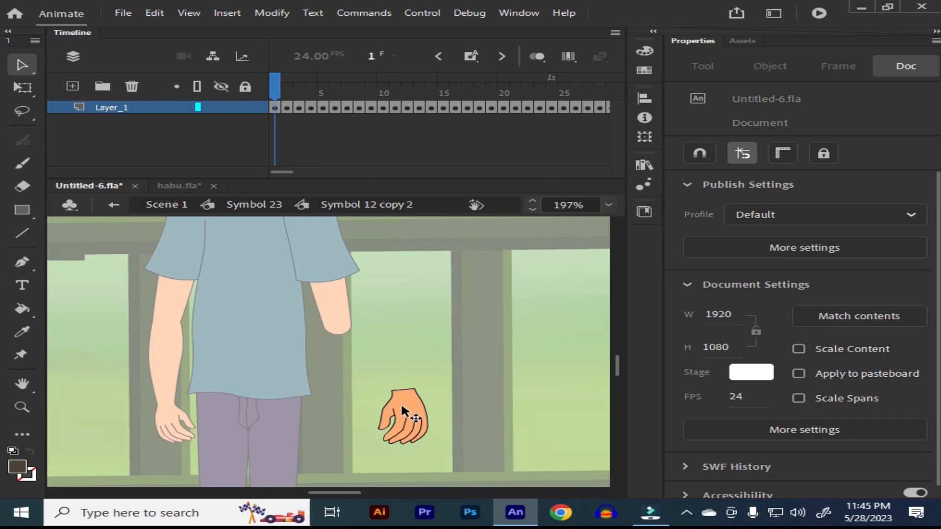
Step: Browse the hand poses to frame 4, copy the closed hand and return to the arm symbol
left_click(402, 411)
left_click_drag(280, 91, 322, 143)
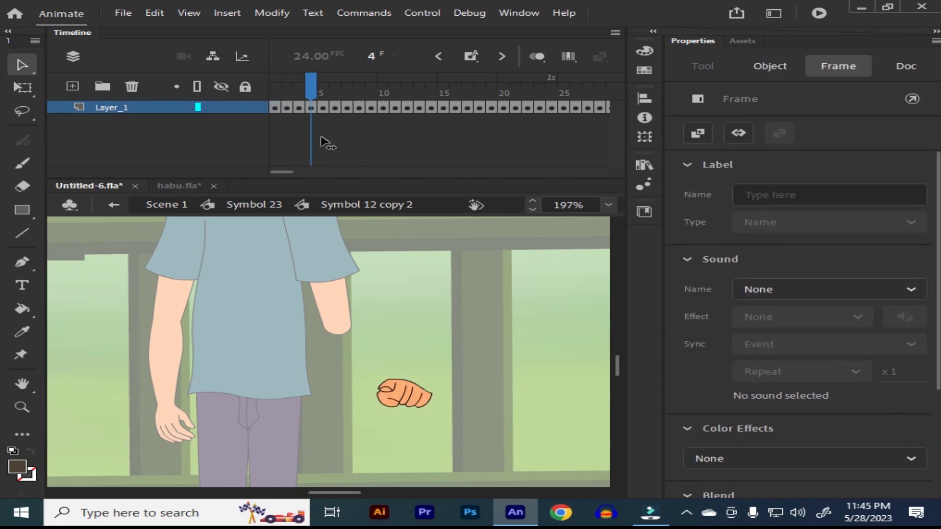
left_click(403, 393)
left_click_drag(403, 396, 430, 337)
key("Delete")
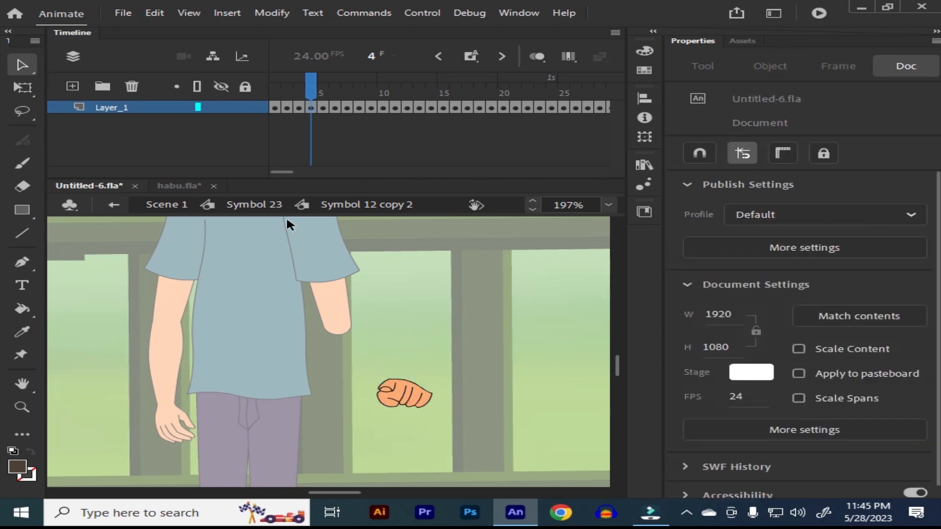
left_click(356, 204)
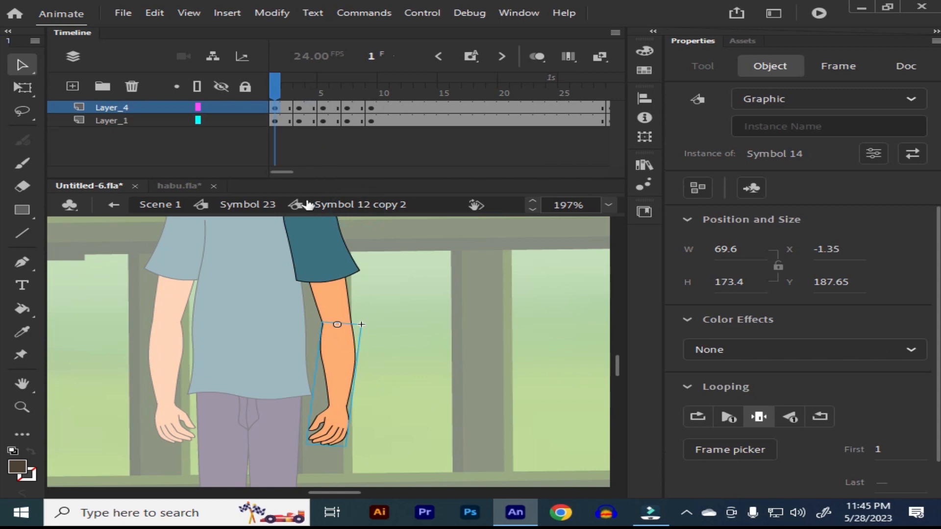
Step: At frame 9 of the arm symbol, delete the detached open hand and paste the copied closed hand
left_click(371, 108)
left_click(378, 337)
left_click(384, 355)
left_click(292, 276)
key("Delete")
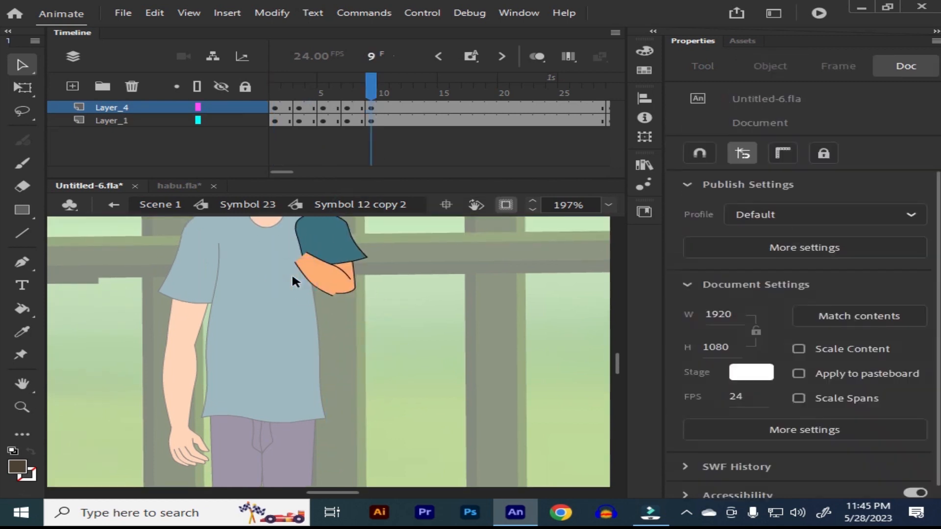
key("ctrl+v")
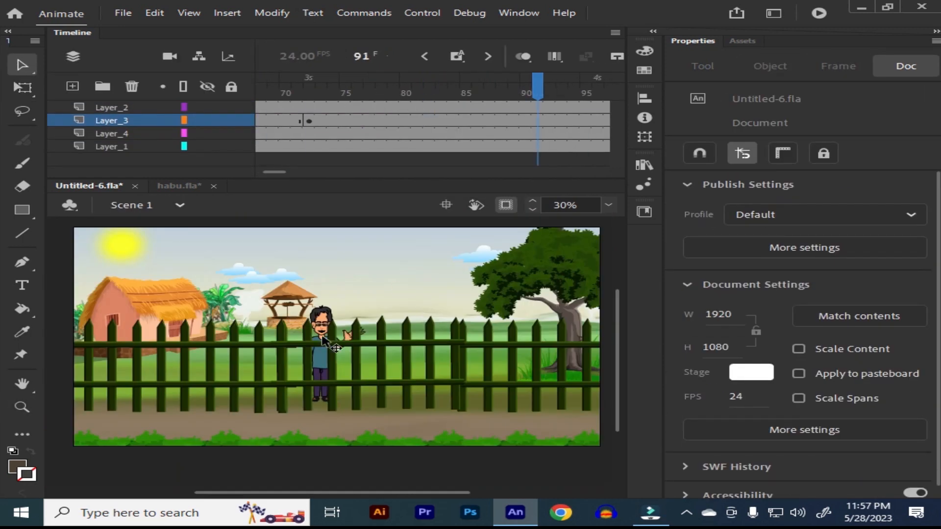
Step: Insert a keyframe for the fence on Layer_2 at frame 91 and set its graphic to play in a loop
left_click(353, 349)
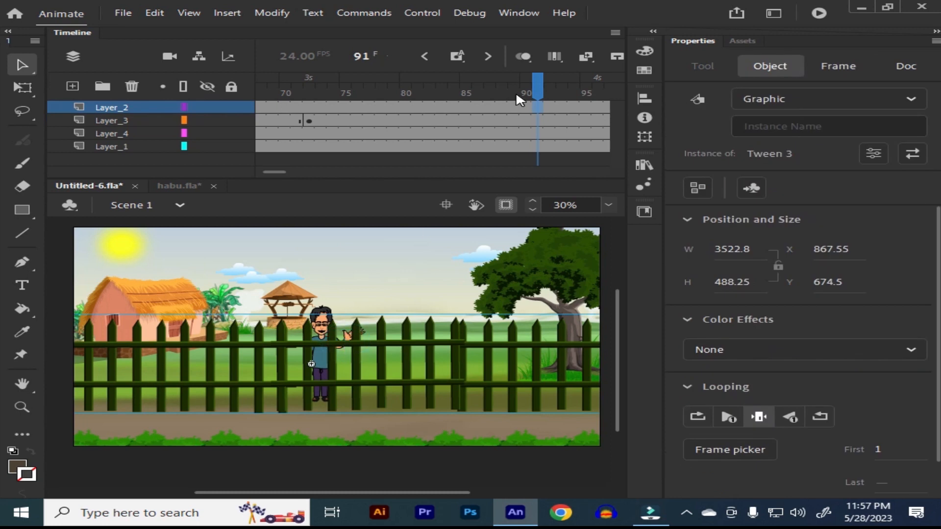
left_click(466, 53)
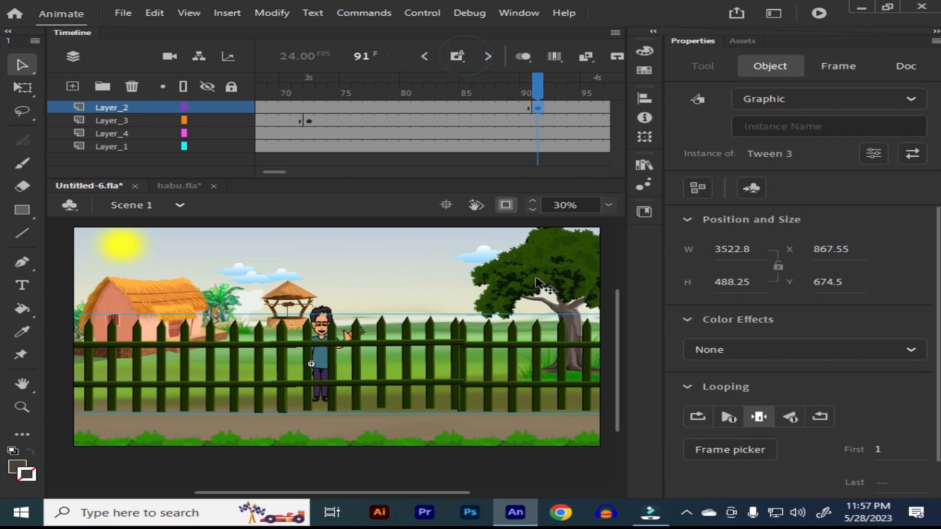
left_click(704, 415)
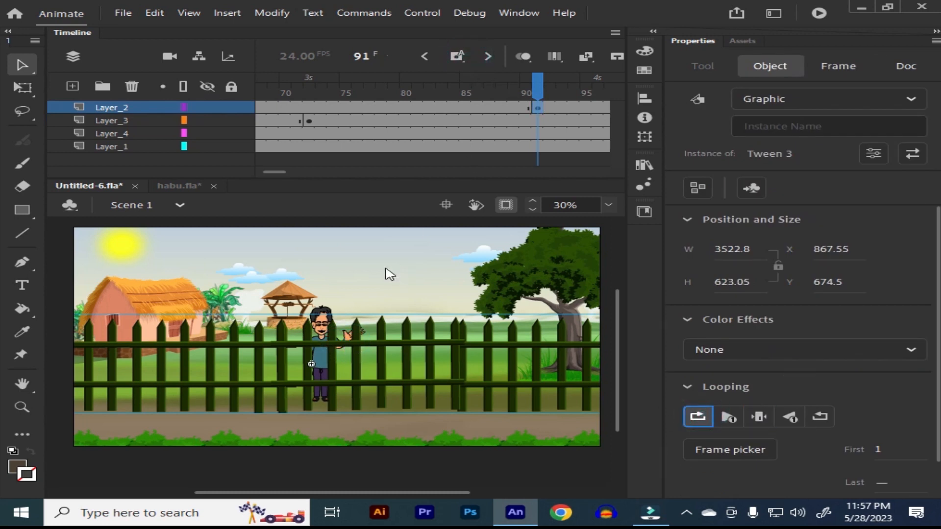
Step: Preview the scene from the first frame to check the man's walk, his arm movement and the fence opening
key("Return")
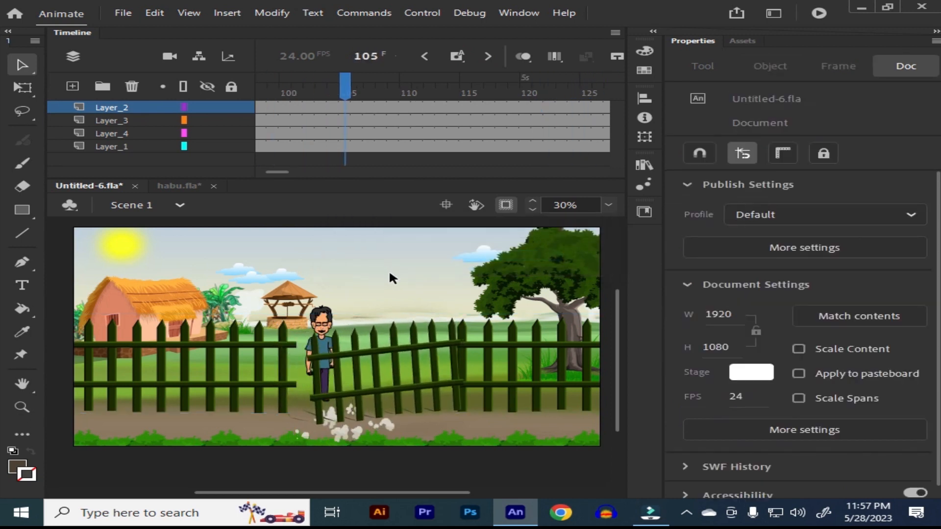
left_click_drag(416, 88, 142, 142)
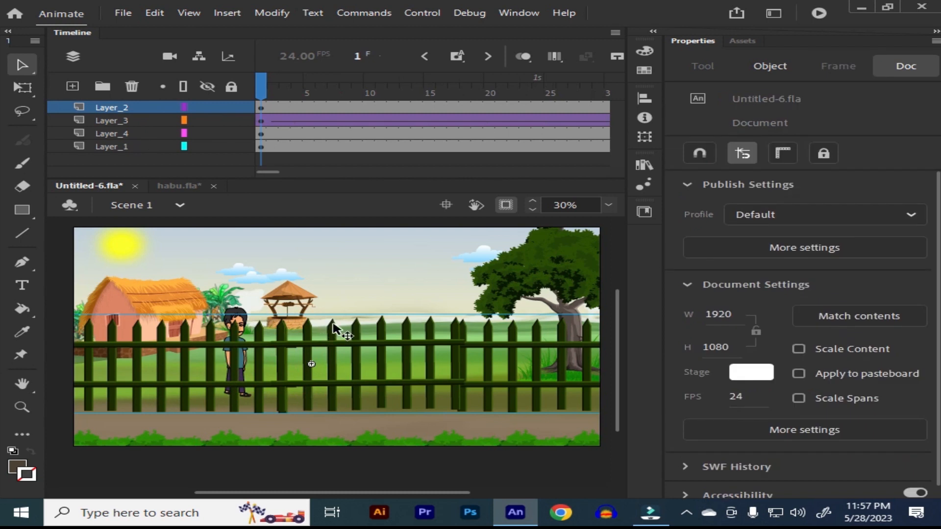
key("ctrl+minus")
left_click(333, 329)
key("z")
left_click_drag(137, 291, 512, 456)
left_click_drag(452, 385, 439, 381)
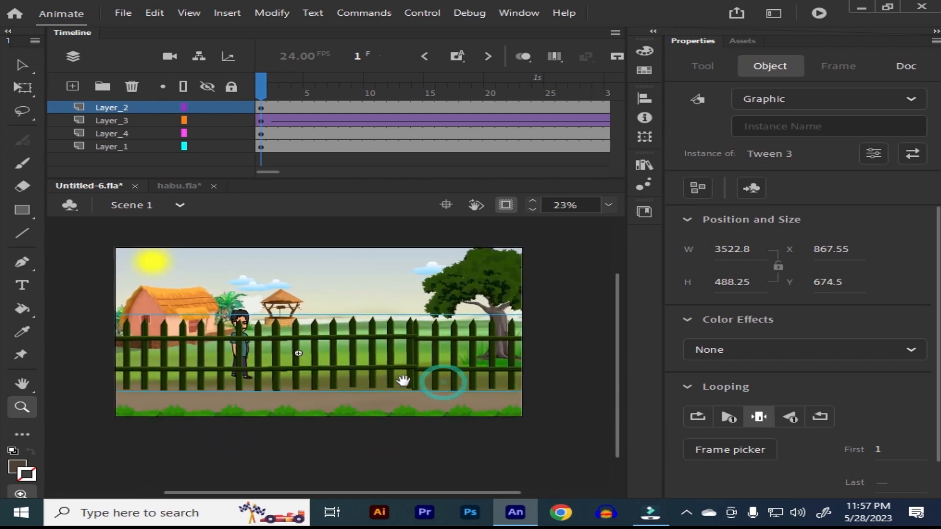
key("Return")
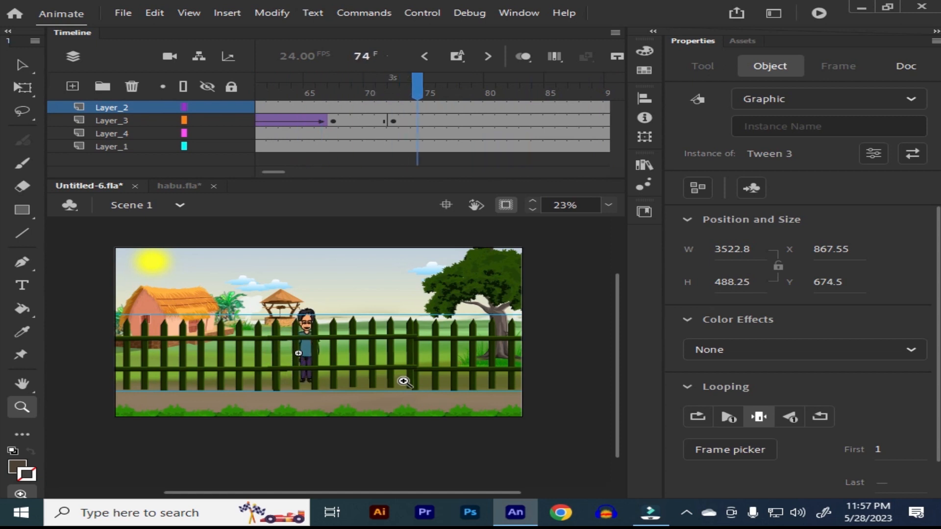
key("Return")
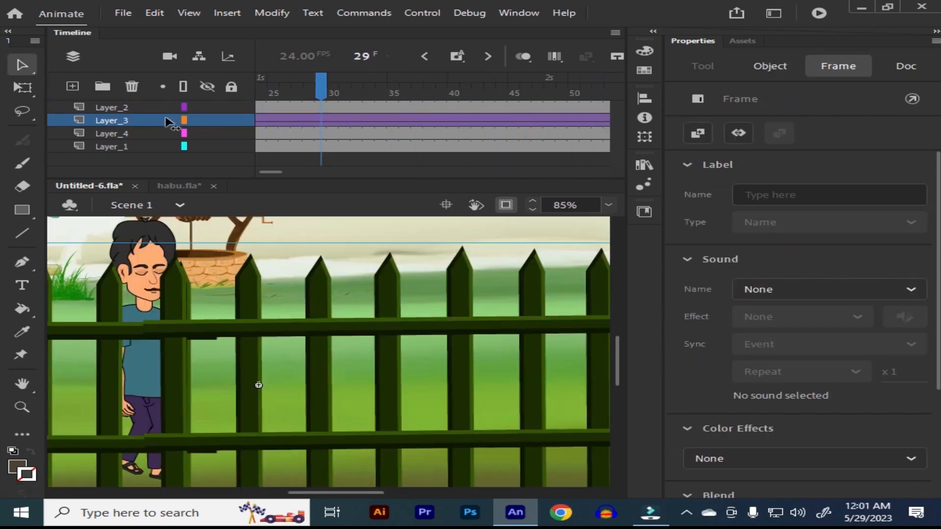
key("shift+comma")
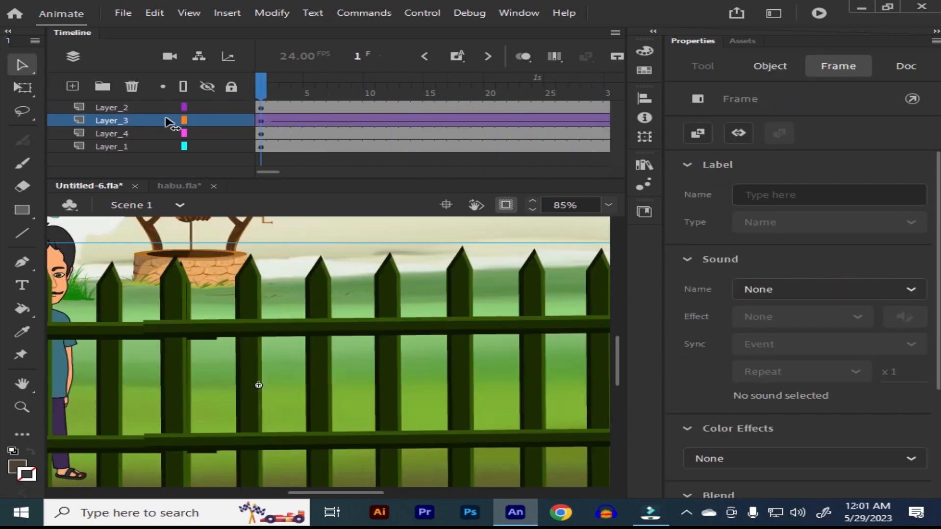
Step: Replay the scene at closer zoom and review the fence-opening section up to frame 116
key("ctrl+minus")
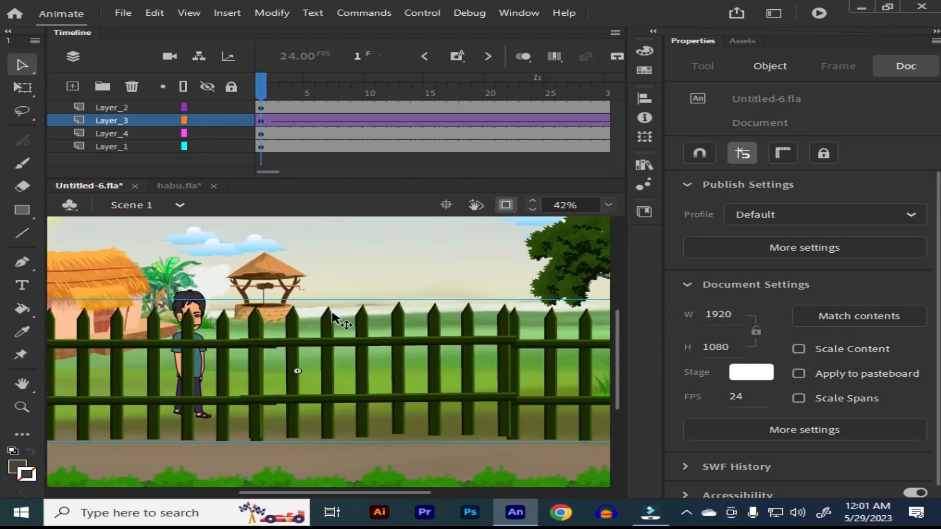
left_click_drag(378, 350, 384, 344)
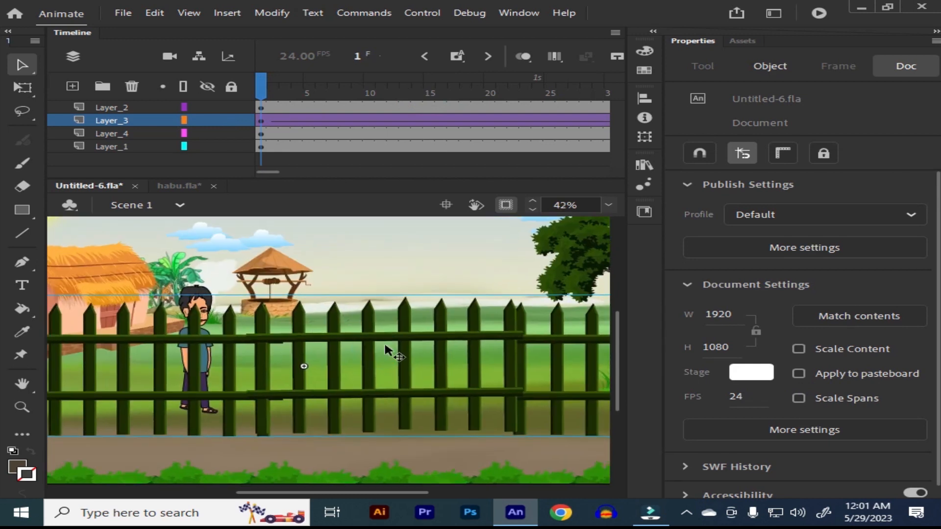
key("Return")
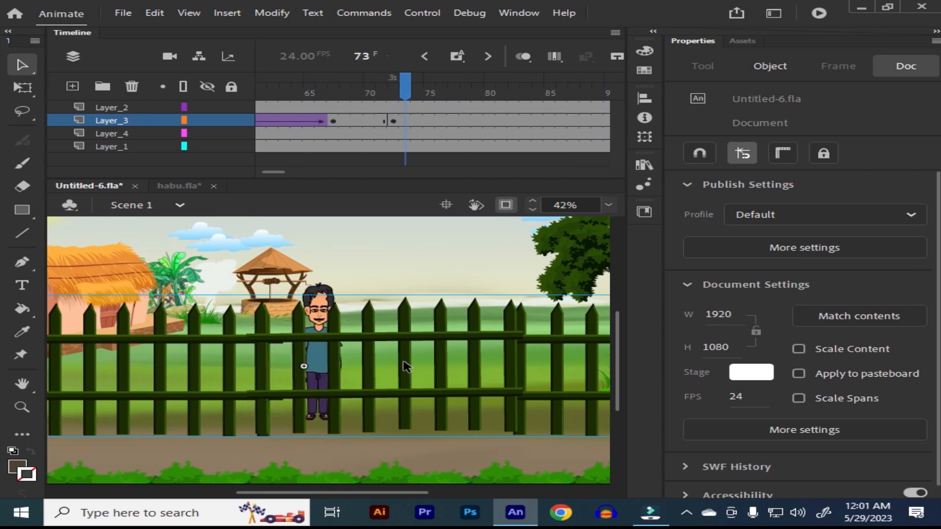
left_click(435, 94)
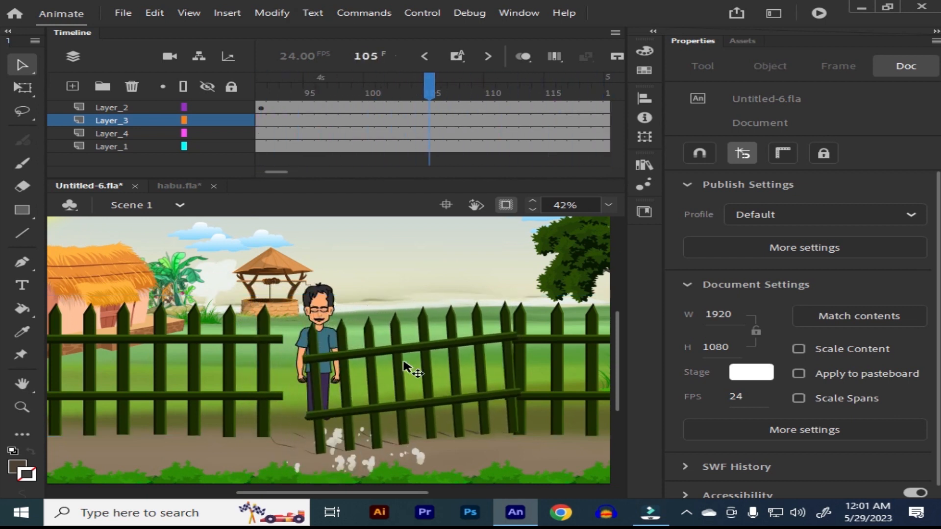
left_click_drag(435, 93, 335, 118)
key("Return")
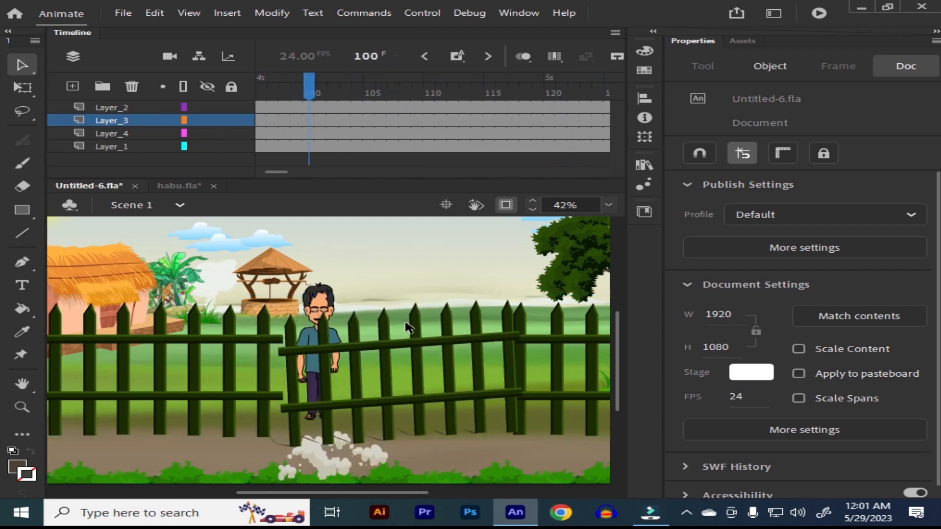
left_click_drag(361, 91, 196, 120)
key("Return")
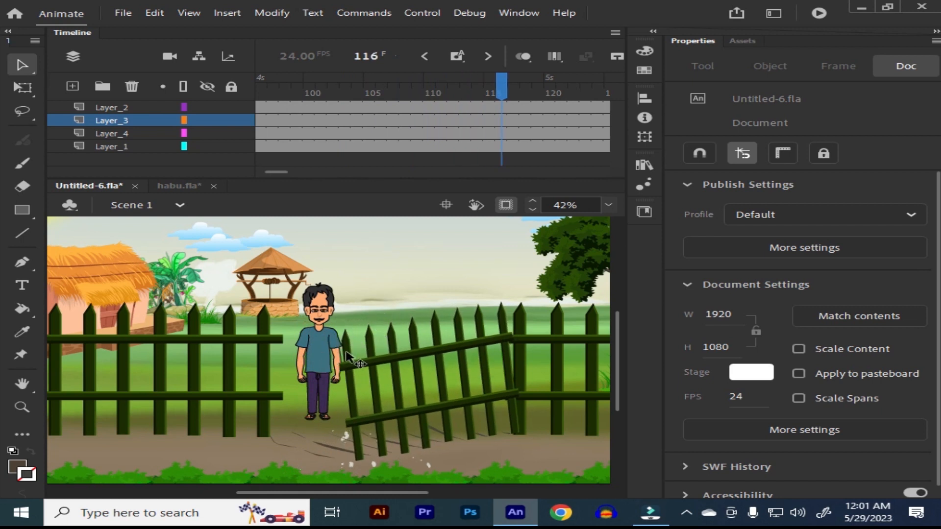
Step: Switch to habu.fla, go to frame 1 and copy the first front-facing walking man on the stage
scroll(346, 387, "down", 1)
scroll(346, 387, "left", 1)
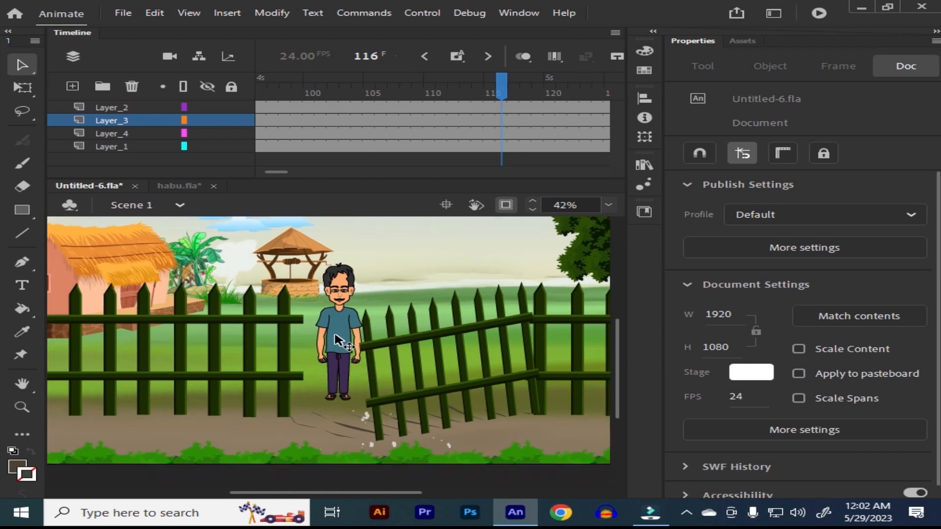
left_click(337, 338)
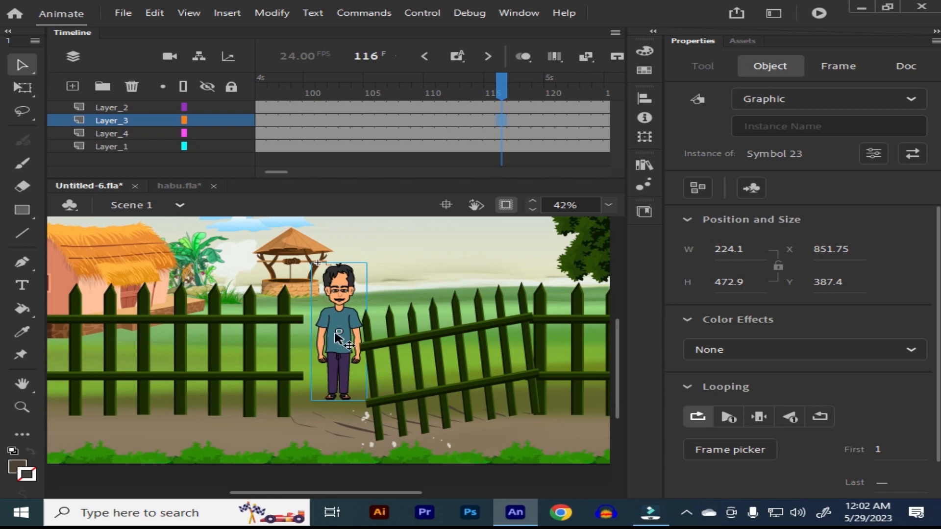
left_click(176, 188)
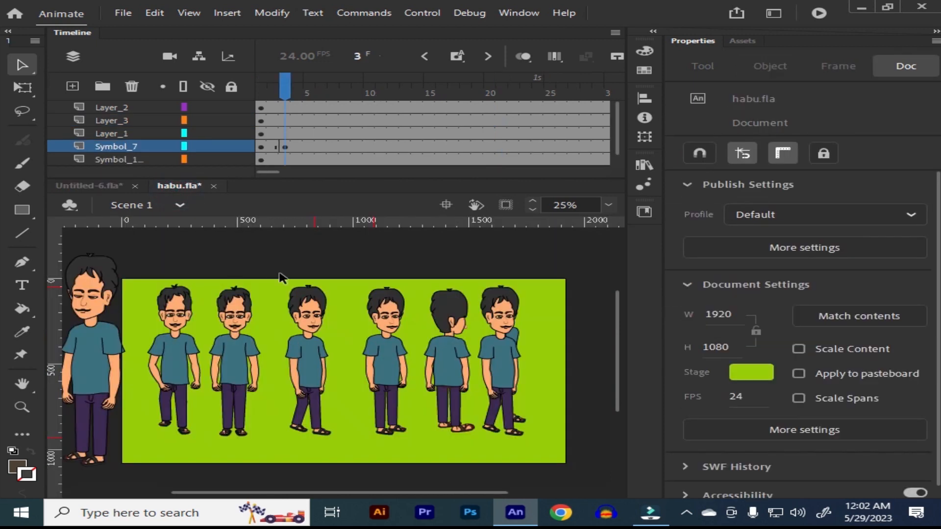
left_click(256, 90)
left_click(168, 361)
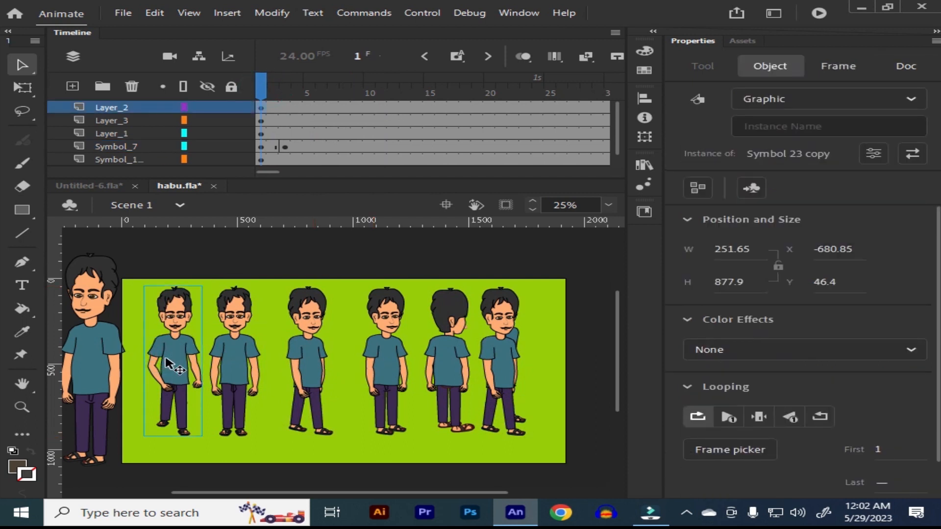
left_click_drag(167, 363, 541, 354)
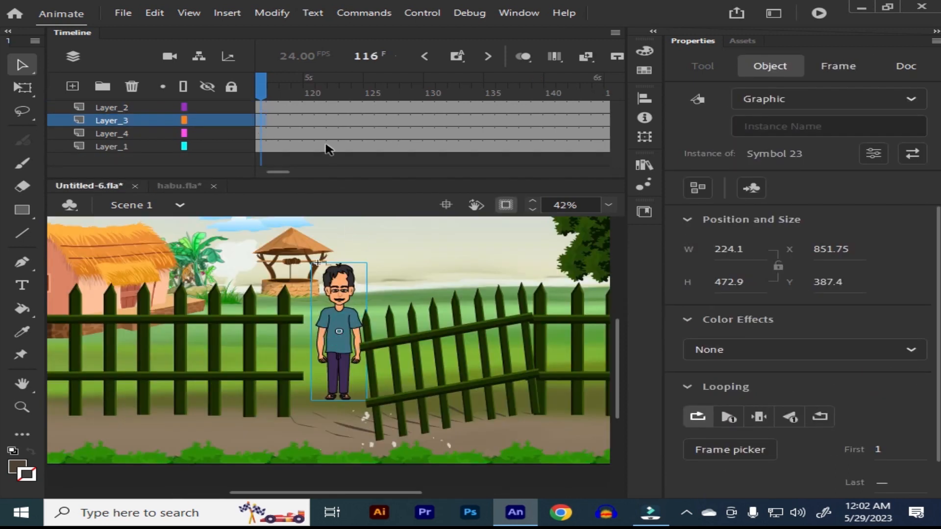
Step: In Untitled-6.fla, insert a blank keyframe on Layer_3 at frame 120 and paste the walking man, putting duplicate items into a folder
left_click_drag(314, 123, 468, 124)
left_click(403, 78)
left_click(338, 316)
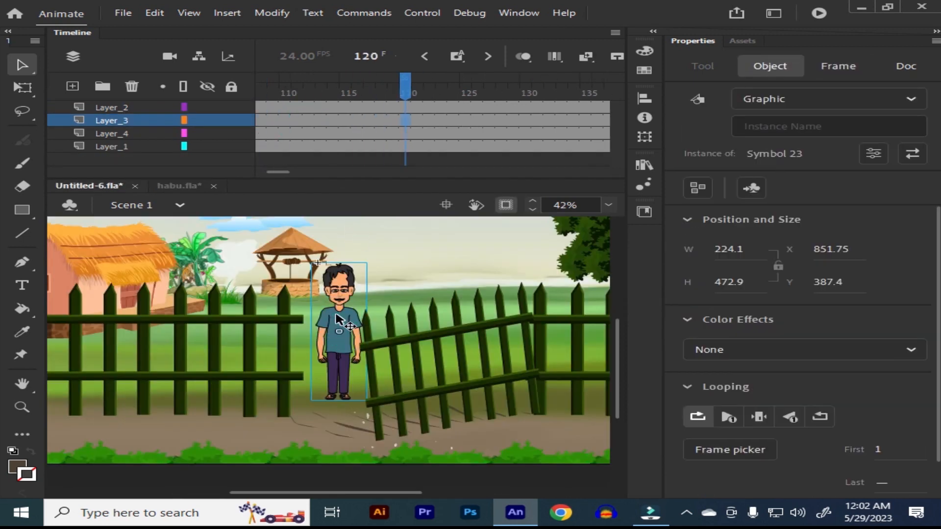
key("F7")
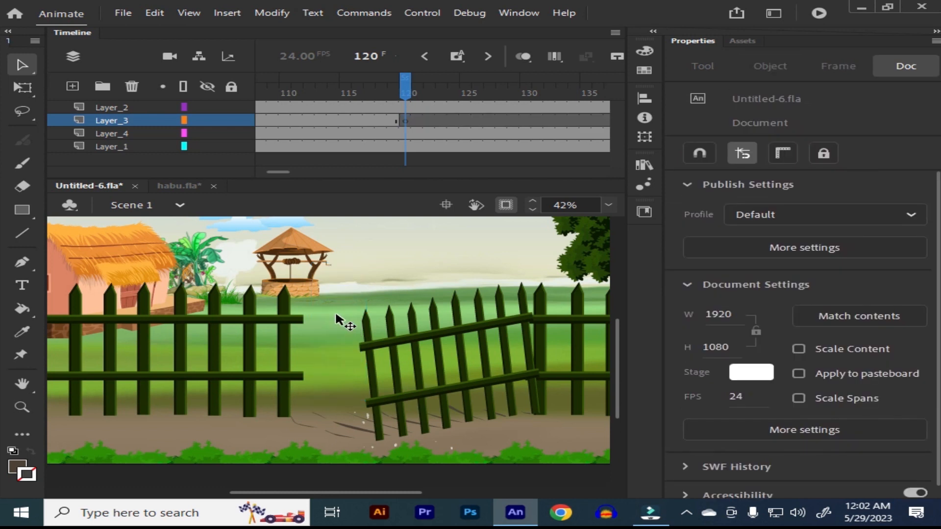
key("ctrl+shift+v")
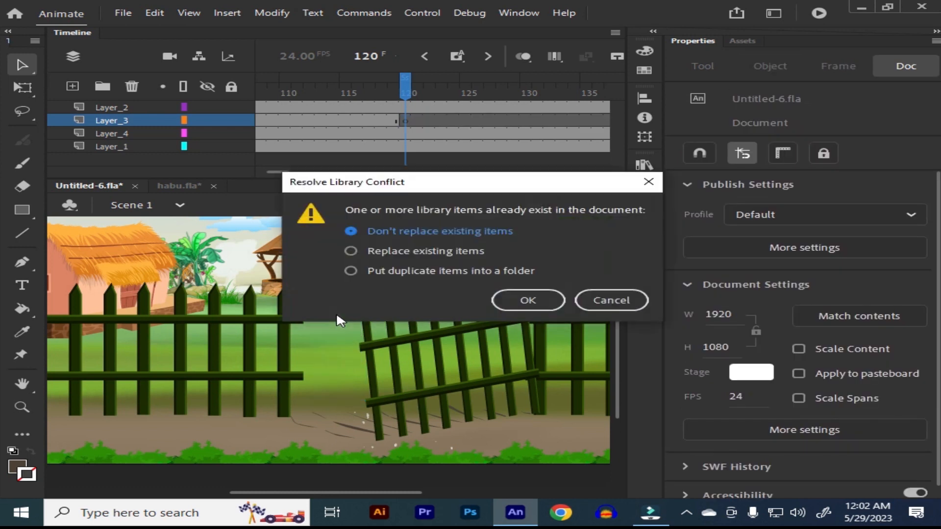
left_click(351, 270)
left_click(527, 301)
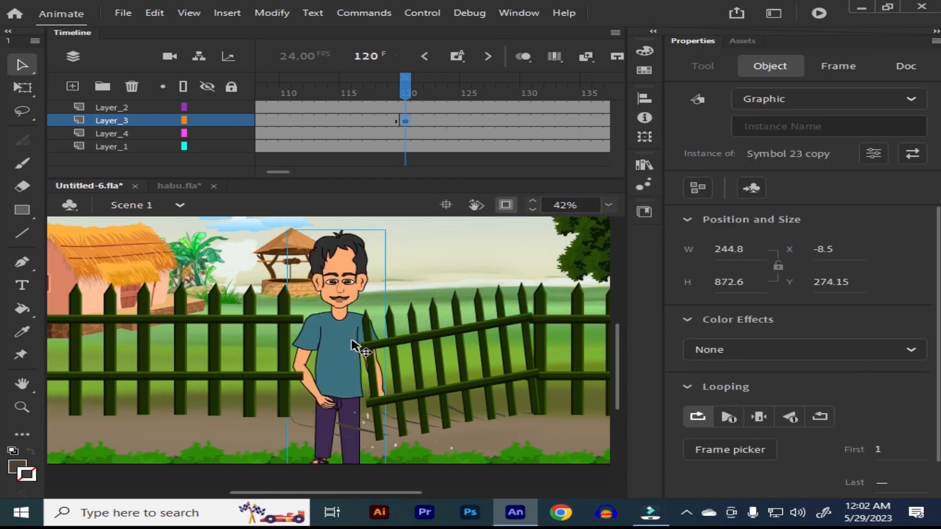
Step: Scale the pasted man down in repeated 90% steps, turn on onion skinning and move him over the previous standing pose
key("ctrl+alt+s")
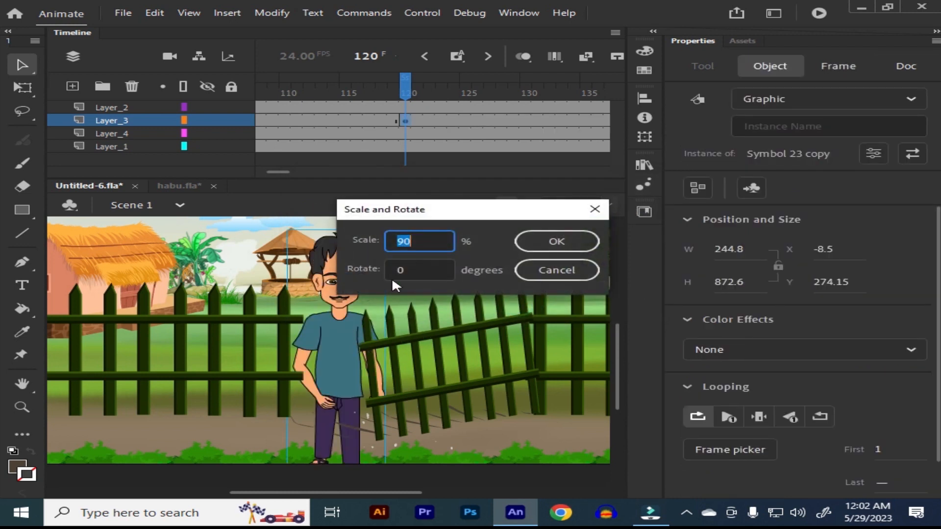
left_click(532, 242)
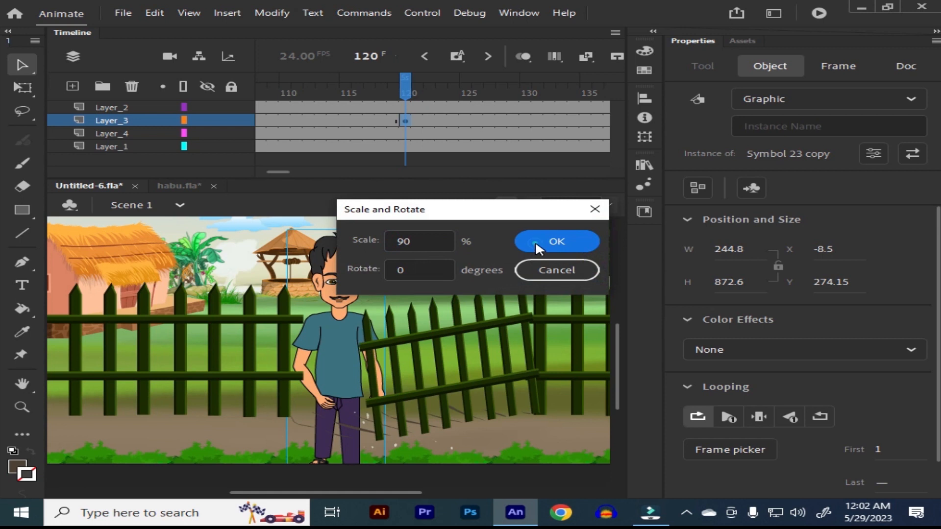
left_click(526, 58)
left_click_drag(327, 335, 335, 316)
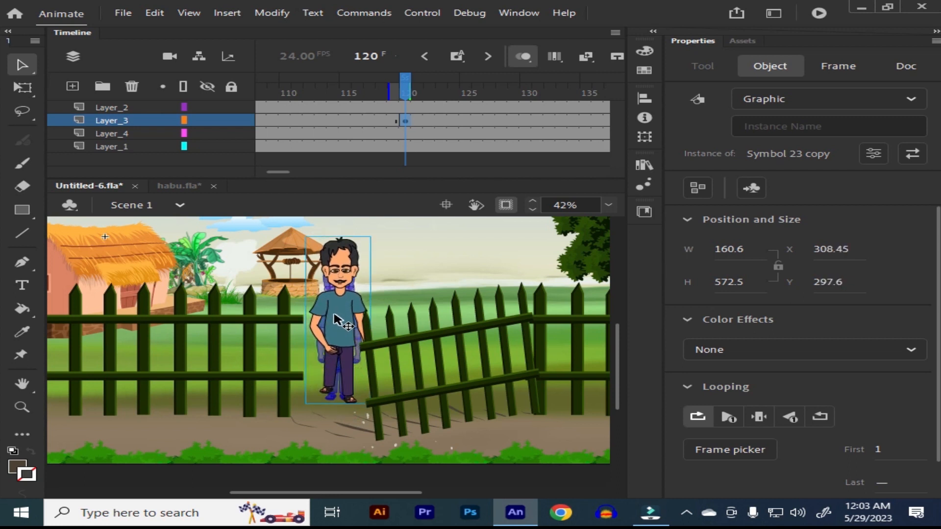
Step: Scale the walking man by another 90%, align him with the standing pose and place his transformation point near the feet
key("ctrl+alt+s")
type("90")
left_click(552, 242)
left_click_drag(323, 318, 341, 332)
key("q")
left_click_drag(336, 368, 333, 385)
left_click_drag(338, 366, 338, 373)
Step: Move the walking man's keyframe on Layer_3 to frame 117
left_click(445, 121)
key("comma")
key("comma")
key("comma")
key("comma")
key("comma")
key("comma")
left_click(404, 121)
left_click_drag(405, 121, 369, 121)
left_click_drag(369, 92, 370, 147)
Step: Scale the walking man at frame 117 to 95%
left_click(339, 310)
key("ctrl+alt+s")
type("95")
key("Return")
Step: Insert a keyframe on Layer_3 at frame 132 and move the walking man down onto the road at about X 372, Y 584
left_click_drag(370, 92, 551, 109)
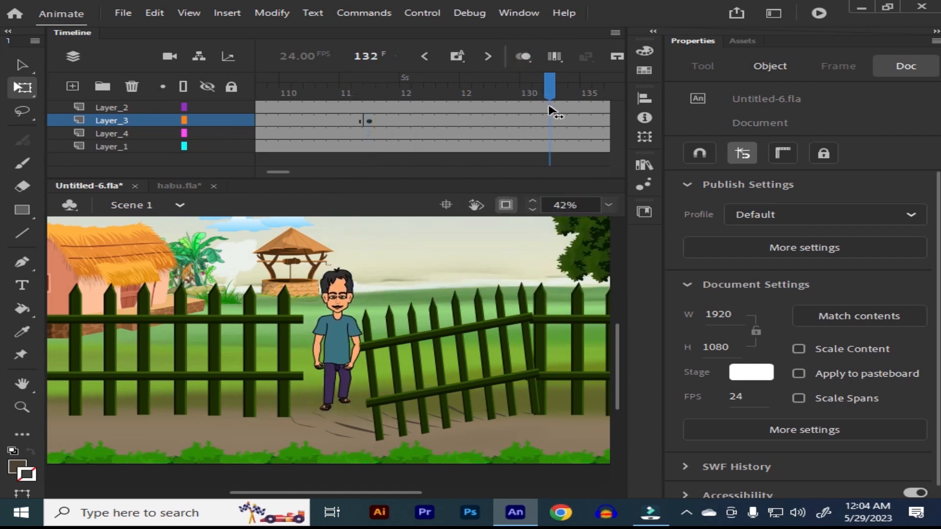
left_click(335, 347)
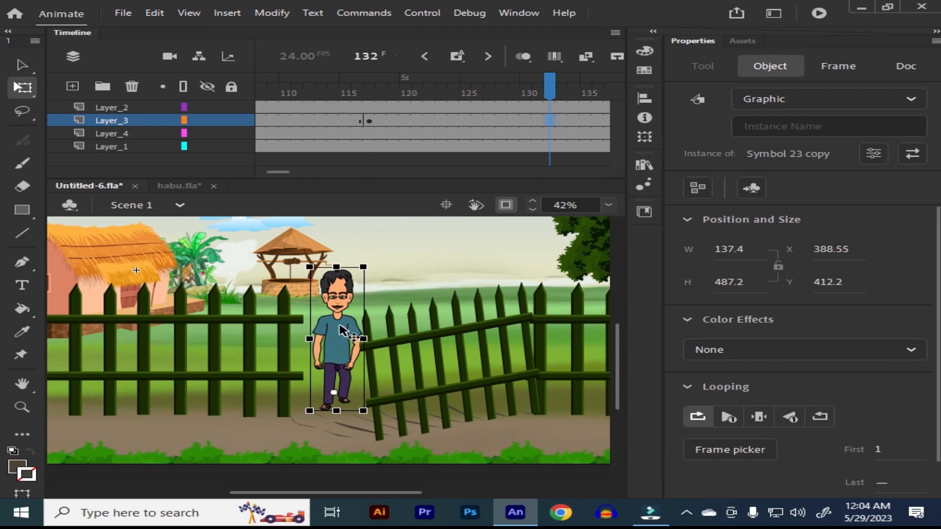
left_click_drag(339, 330, 335, 379)
key("ctrl+minus")
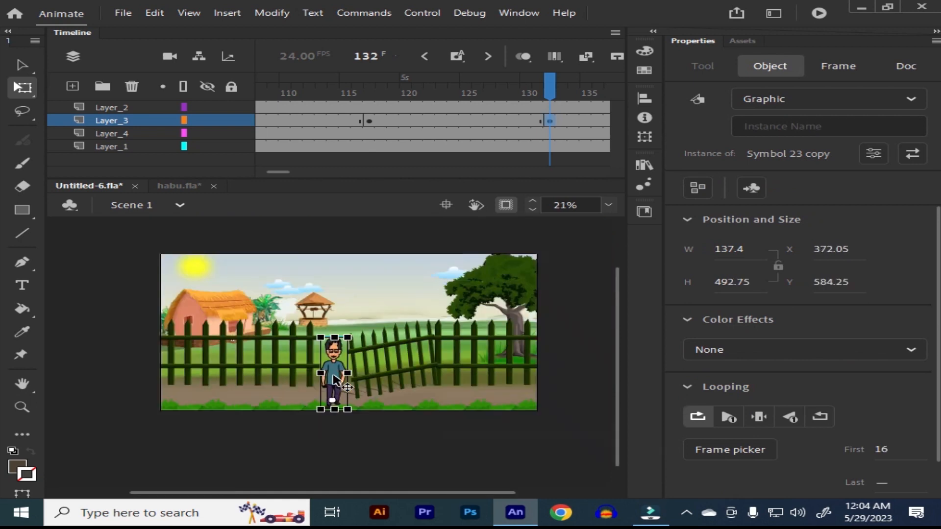
Step: Move Layer_4 above Layer_3 so the grass strip sits in front of the man, and save the file
left_click(275, 411)
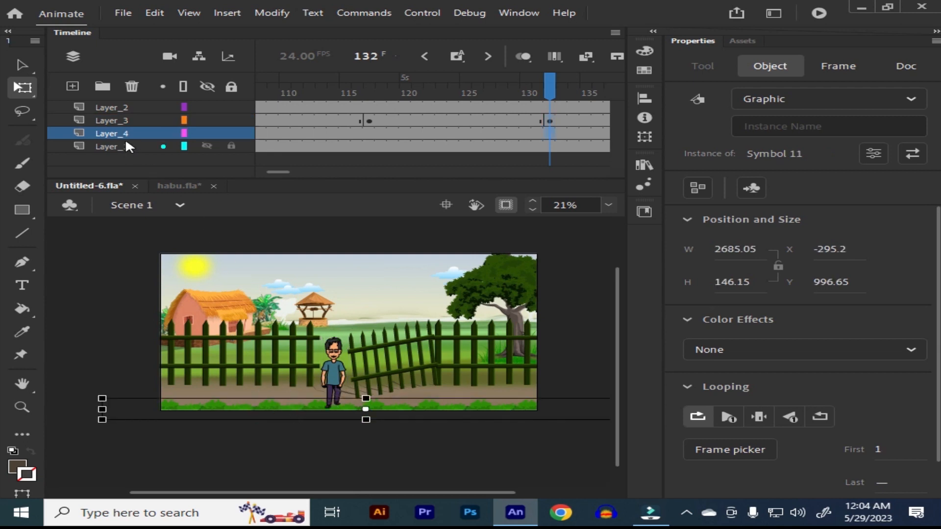
left_click_drag(124, 128, 125, 116)
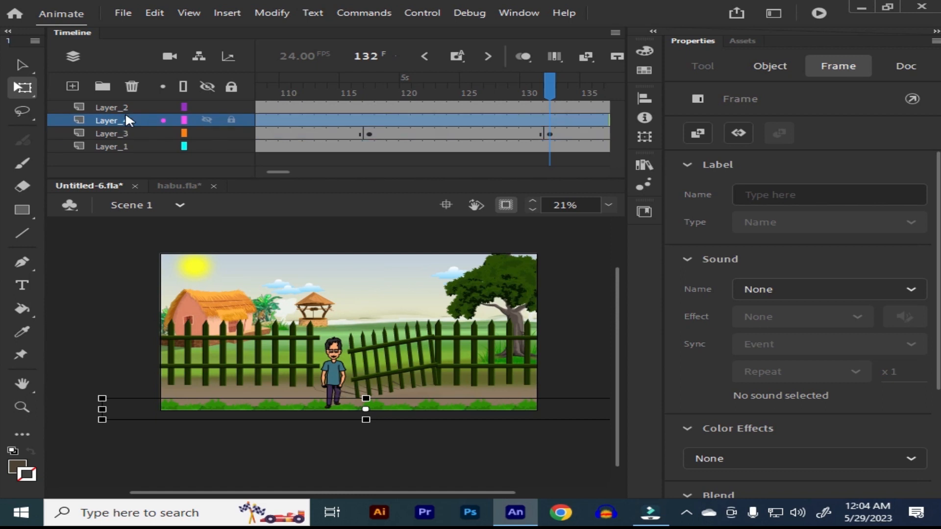
key("ctrl+Return")
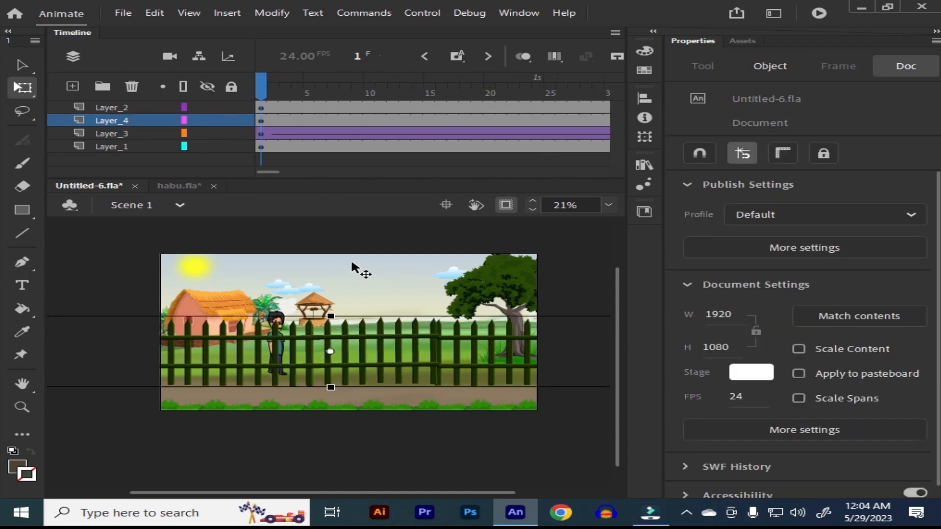
key("Return")
key("Return")
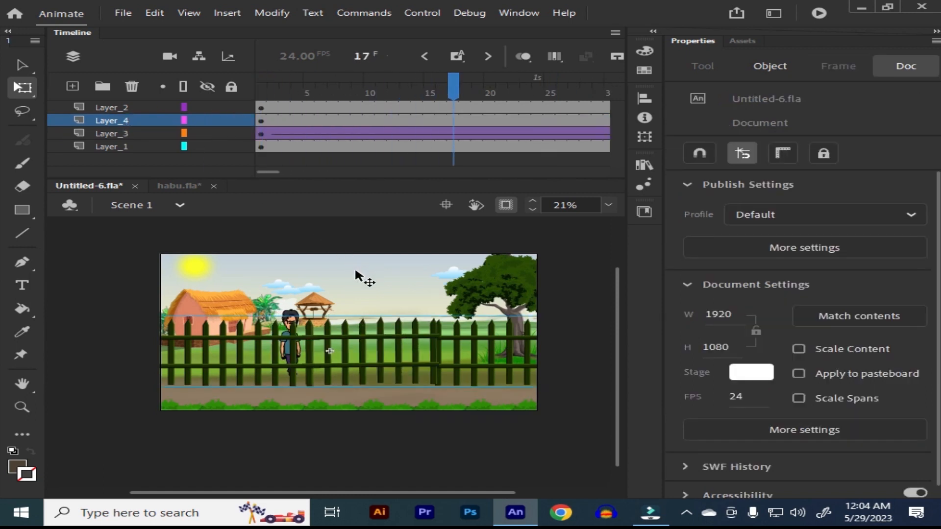
key("ctrl+s")
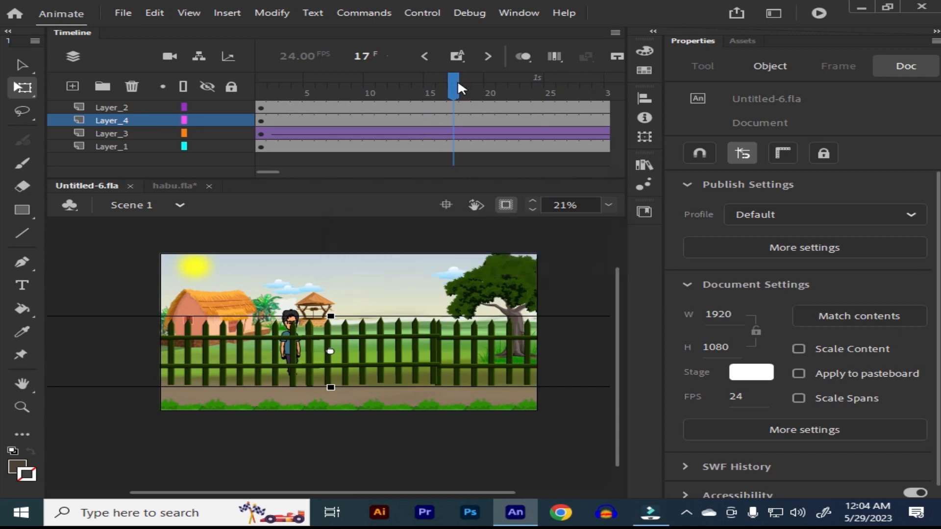
Step: Insert a keyframe on Layer_2 at frame 132 and set the fence graphic's looping there to play a single frame
left_click(459, 84)
key("Return")
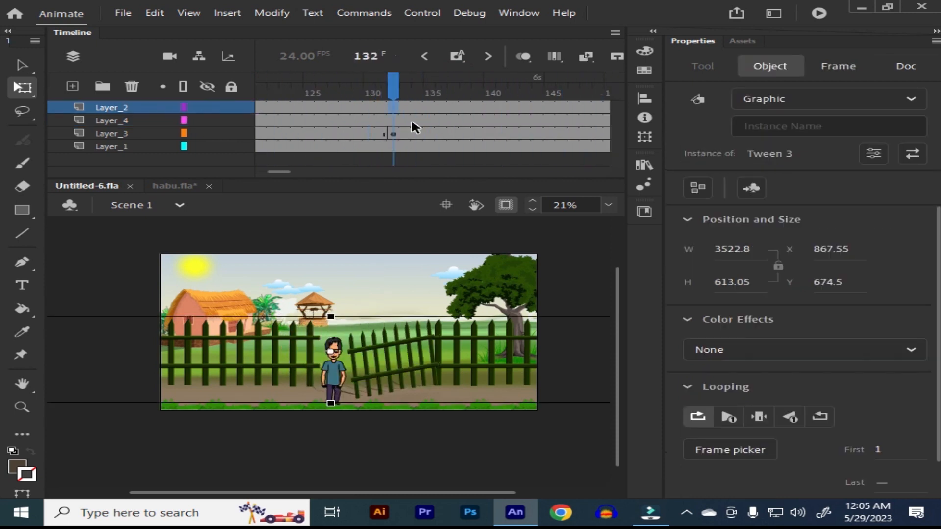
left_click(457, 58)
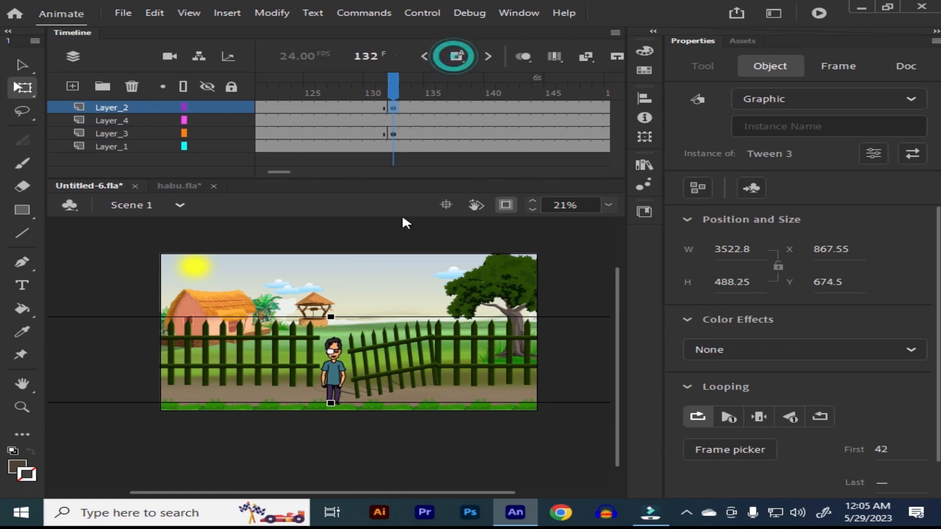
left_click(369, 371)
left_click_drag(376, 358, 381, 317)
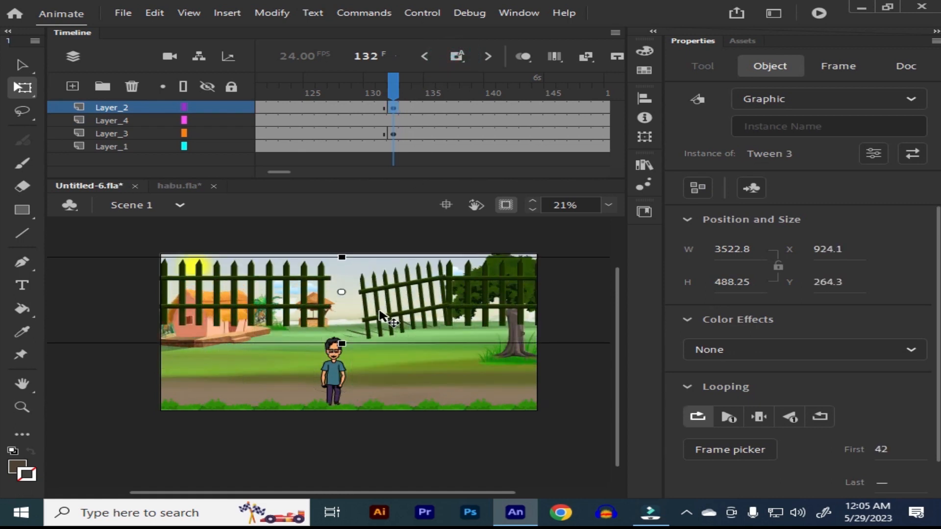
key("ctrl+z")
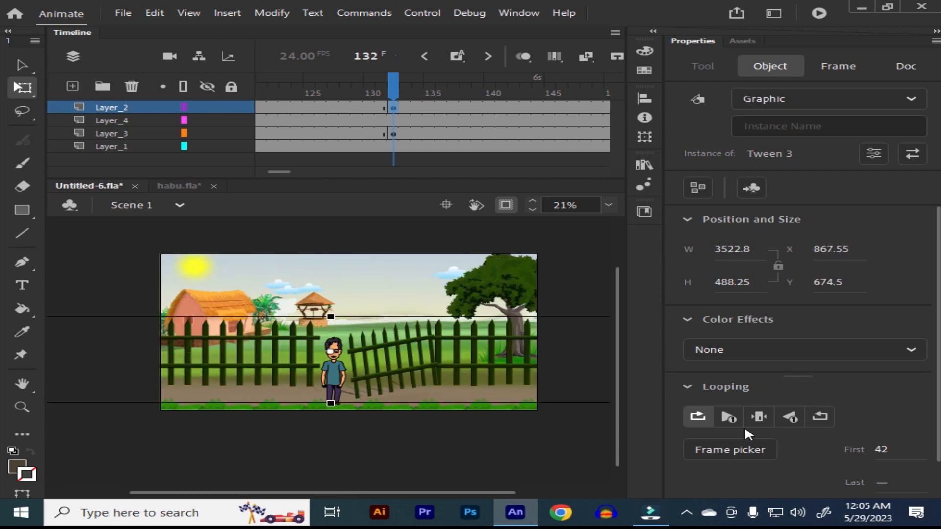
left_click(759, 417)
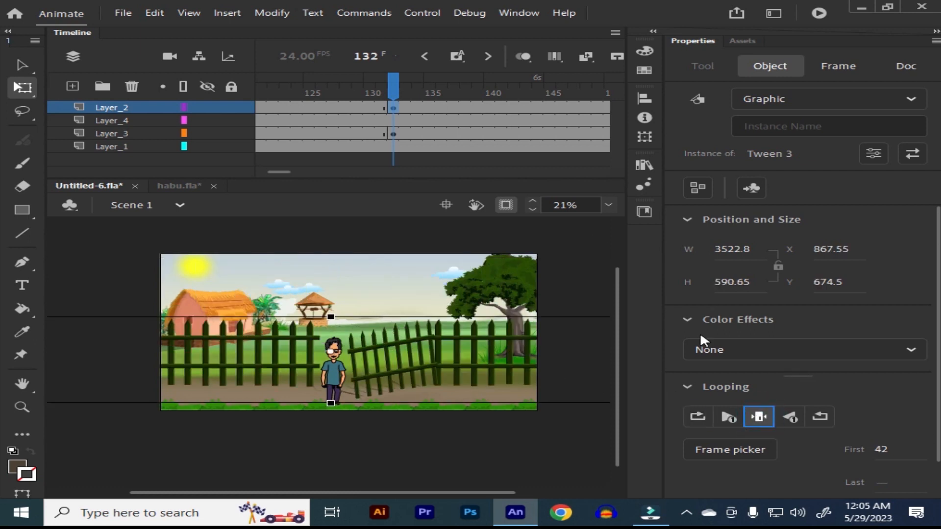
Step: Fit the stage in the view and play the animation from the first frame
left_click_drag(394, 88, 176, 145)
left_click_drag(336, 319, 328, 333)
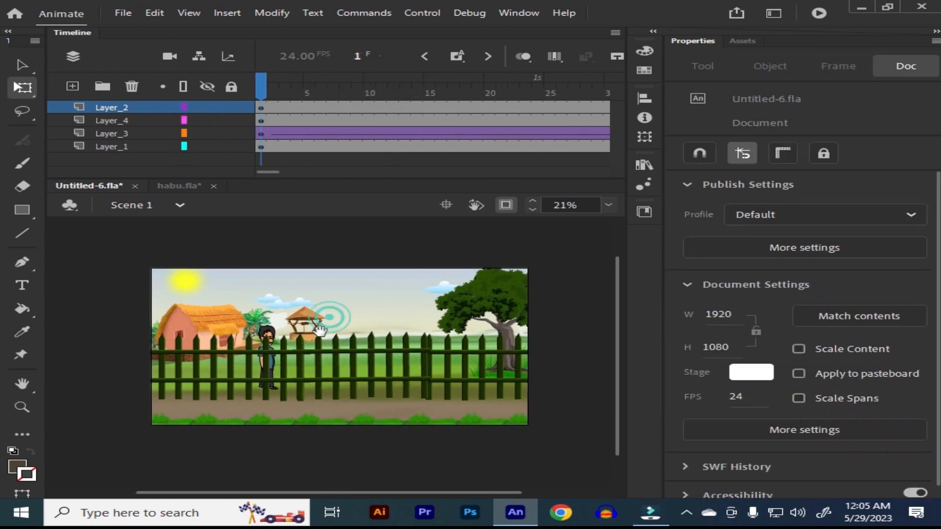
left_click(608, 204)
left_click(652, 218)
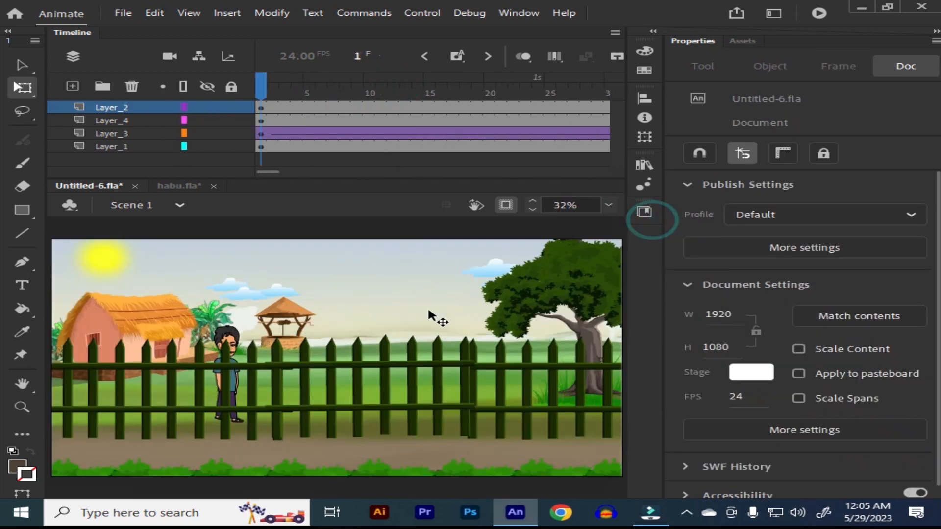
key("Return")
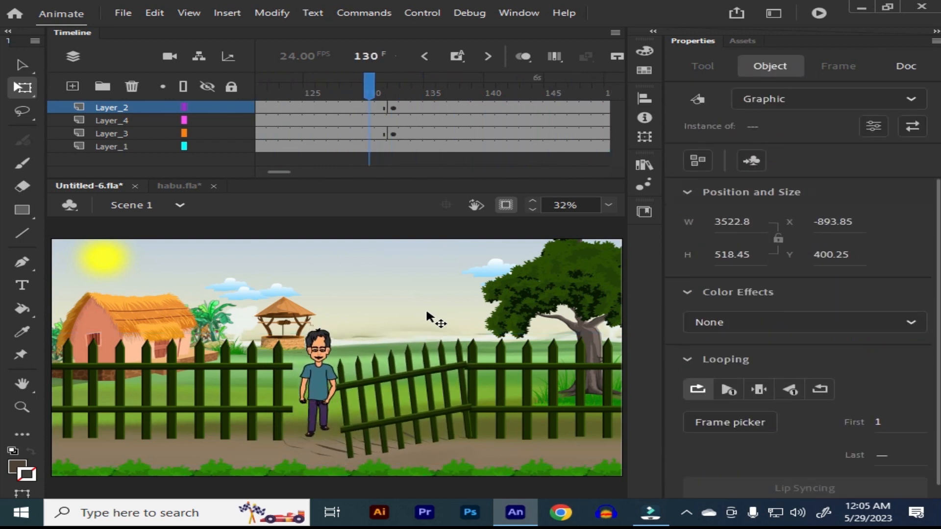
key("Return")
Step: Create a classic tween for the man on Layer_3 between the keyframes at frames 117 and 132
left_click_drag(493, 83, 393, 108)
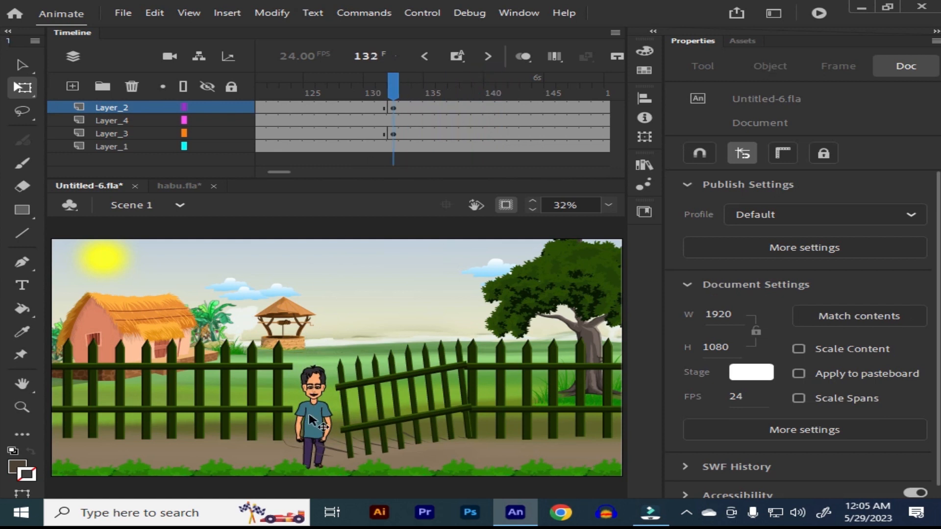
left_click(316, 422)
right_click(323, 134)
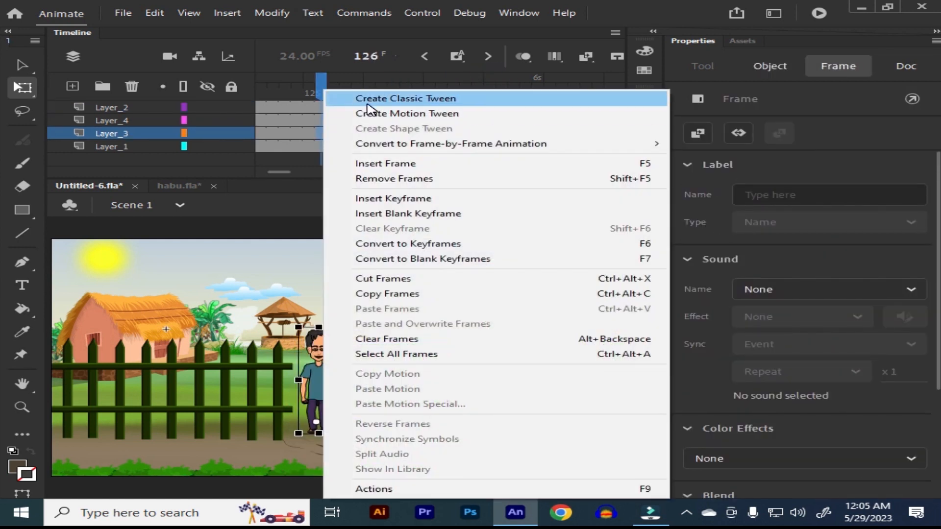
left_click(331, 94)
Step: Play back the man's walk out through the fence gap, starting from frame 104
left_click_drag(367, 98, 479, 94)
left_click(378, 273)
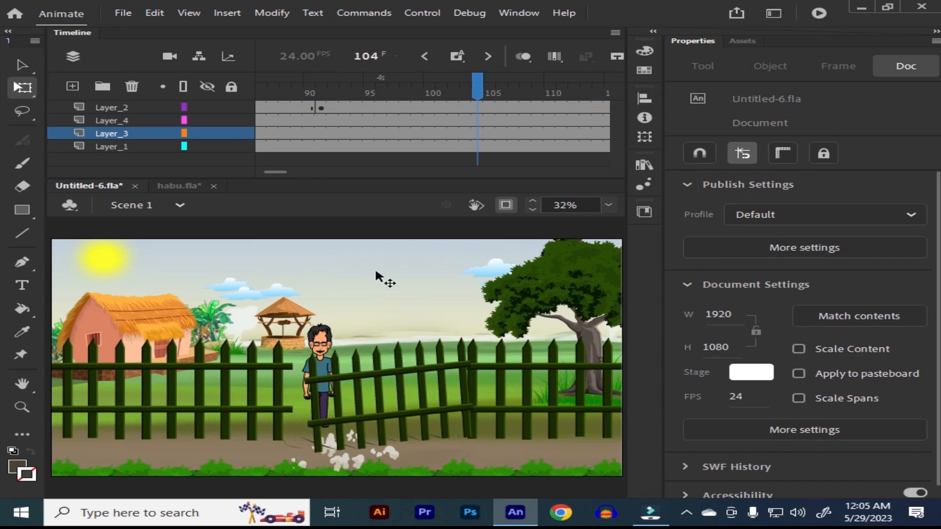
key("Return")
key("Return")
left_click_drag(466, 85, 457, 138)
left_click(318, 430)
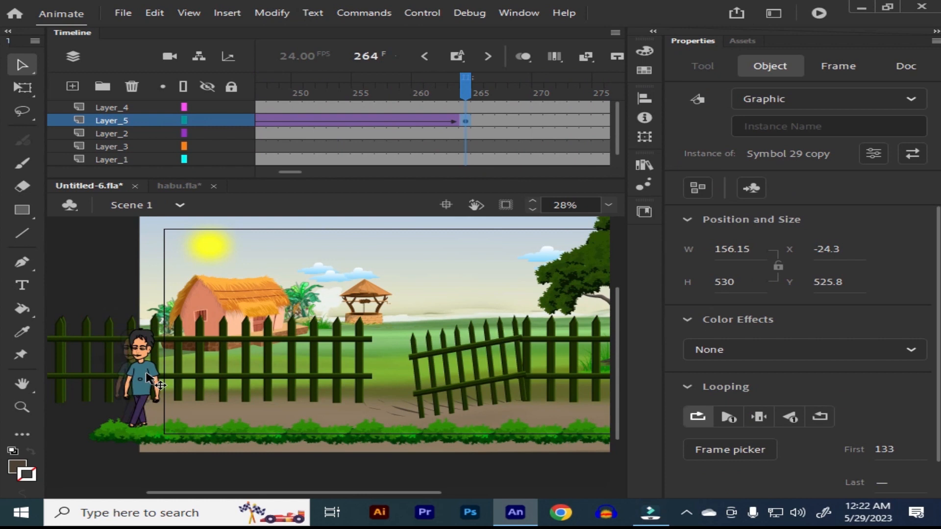
Step: Place the man at frame 264 on Layer_5 over the stage's left edge, at about X -6, Y 526, and play back from frame 133
left_click_drag(147, 380, 148, 374)
key("Right")
key("Right")
key("Right")
key("Right")
key("Right")
key("Right")
key("Right")
key("Right")
key("Right")
key("Right")
key("Right")
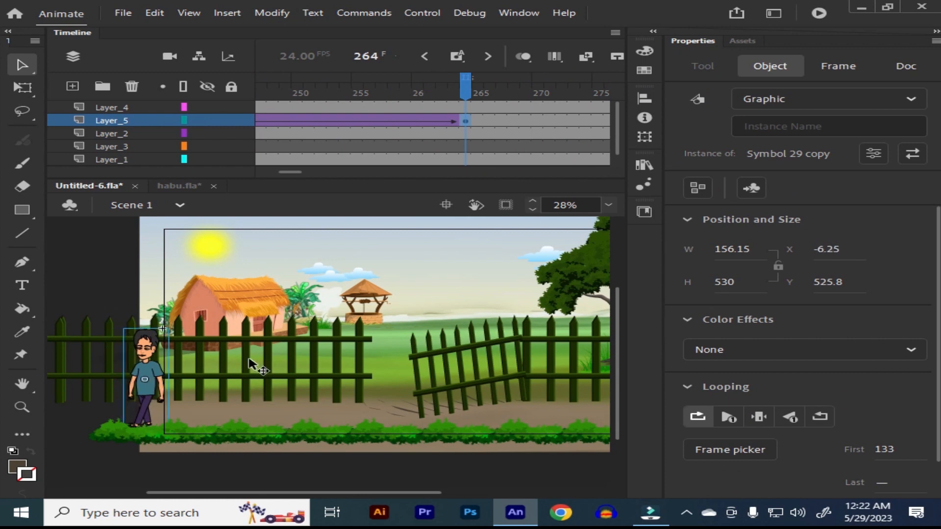
left_click(505, 206)
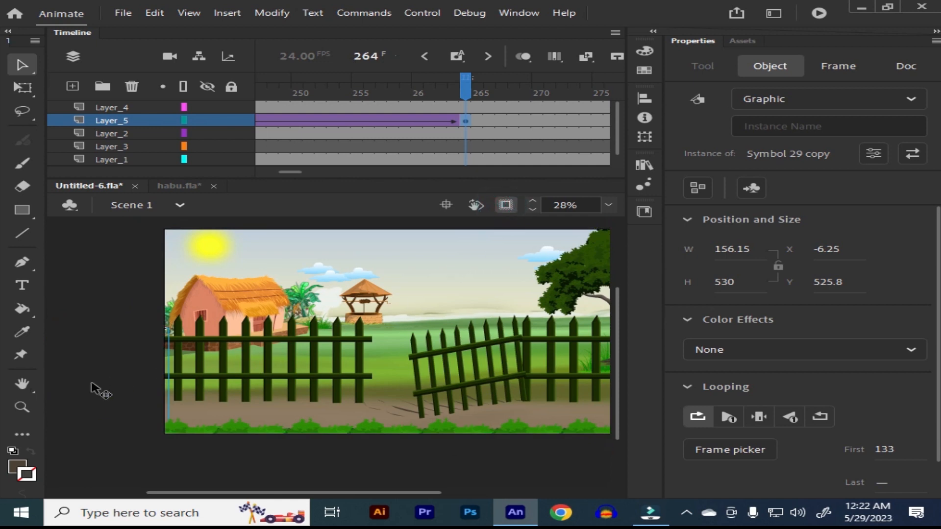
left_click_drag(472, 84, 275, 140)
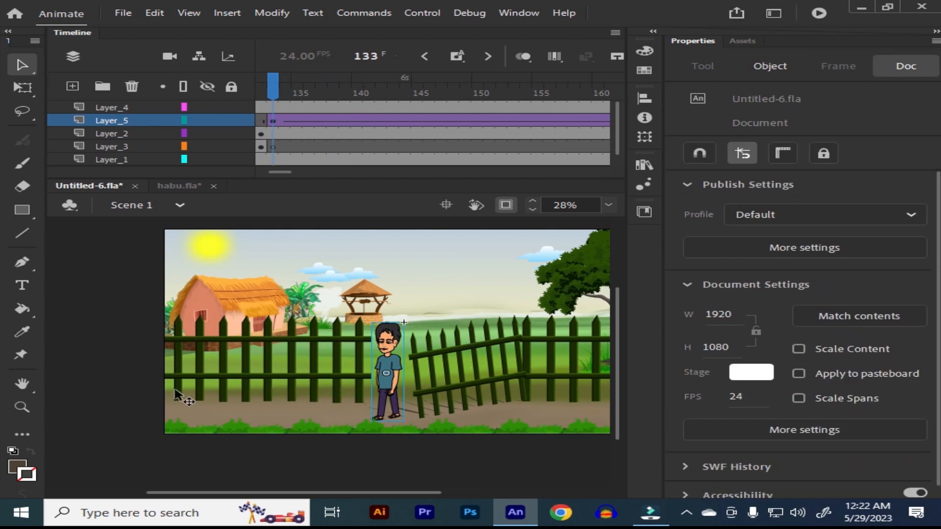
key("Return")
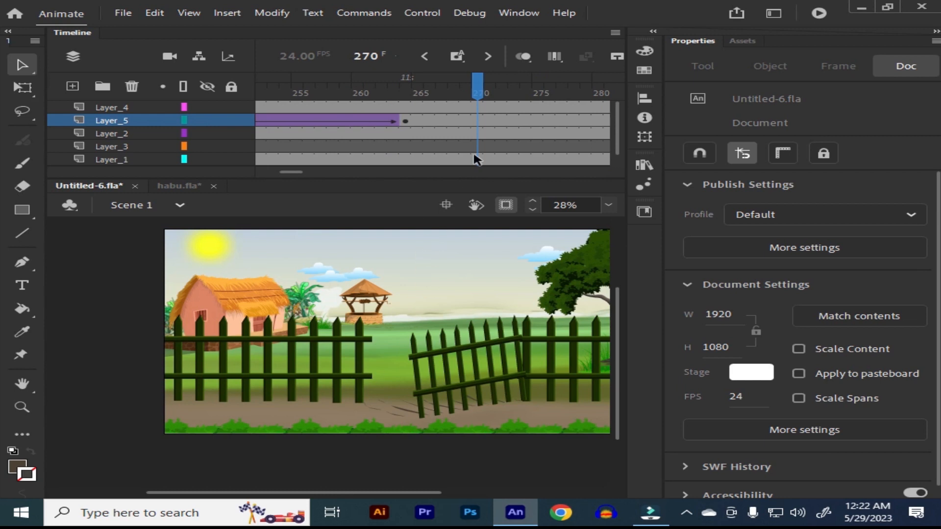
Step: Insert keyframes at frame 265 on Layer_4, Layer_5, Layer_2 and Layer_1
left_click_drag(480, 97, 416, 137)
key("ctrl+a")
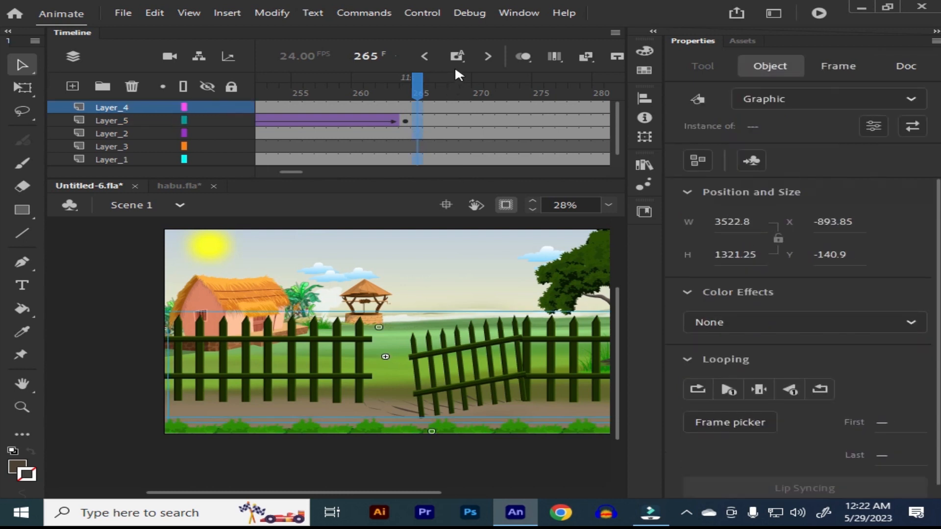
left_click(458, 57)
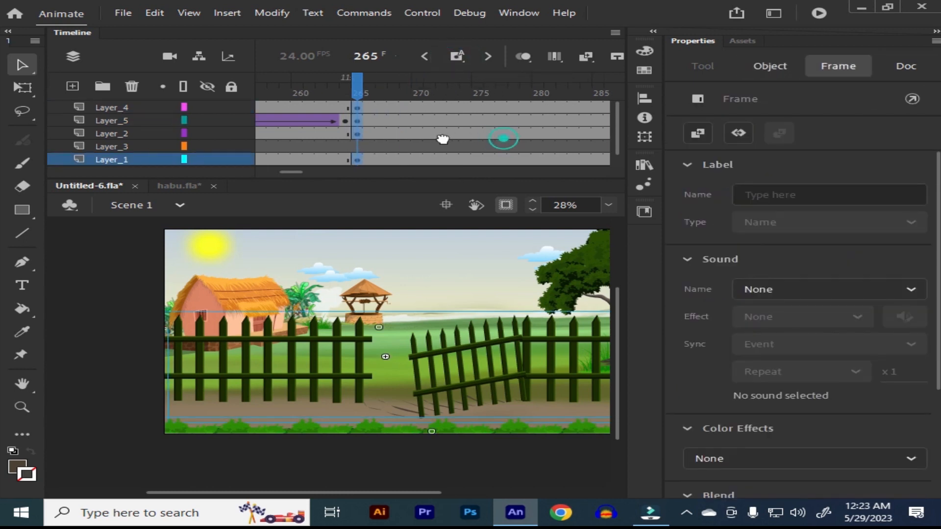
Step: Insert keyframes at frame 312 on Layer_4, Layer_5, Layer_2 and Layer_1 and scale all their artwork there to 120%
left_click_drag(374, 92, 444, 160)
left_click(457, 56)
key("ctrl+alt+s")
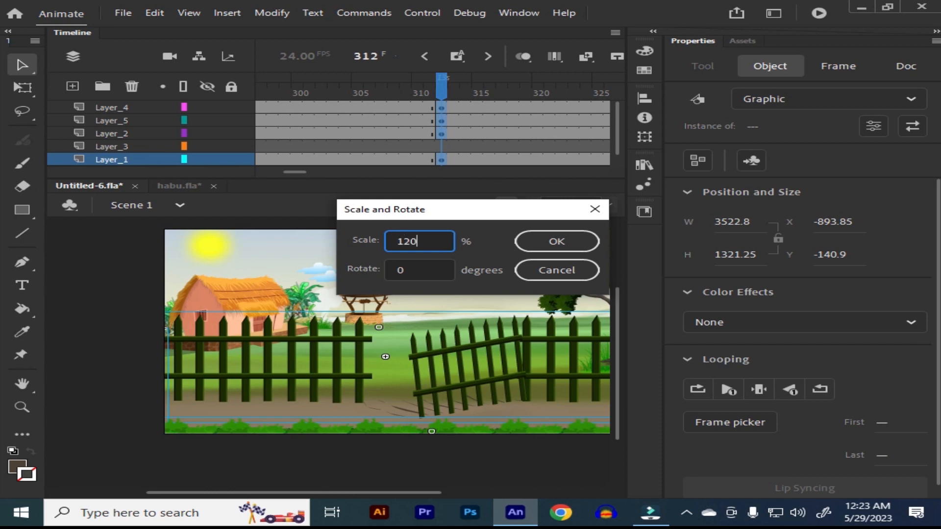
key("Return")
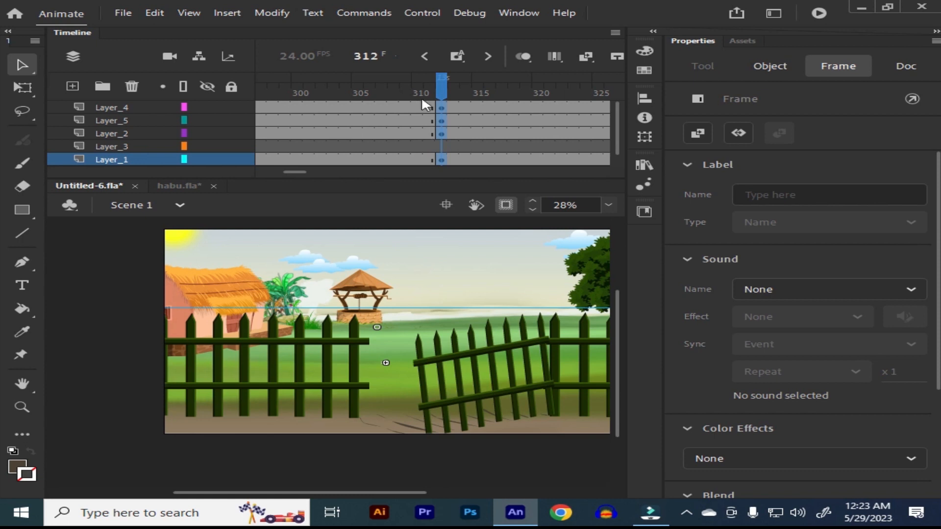
Step: Create classic tweens between frames 265 and 312 on Layer_4, Layer_5, Layer_2 and Layer_1
left_click(369, 97)
right_click(374, 130)
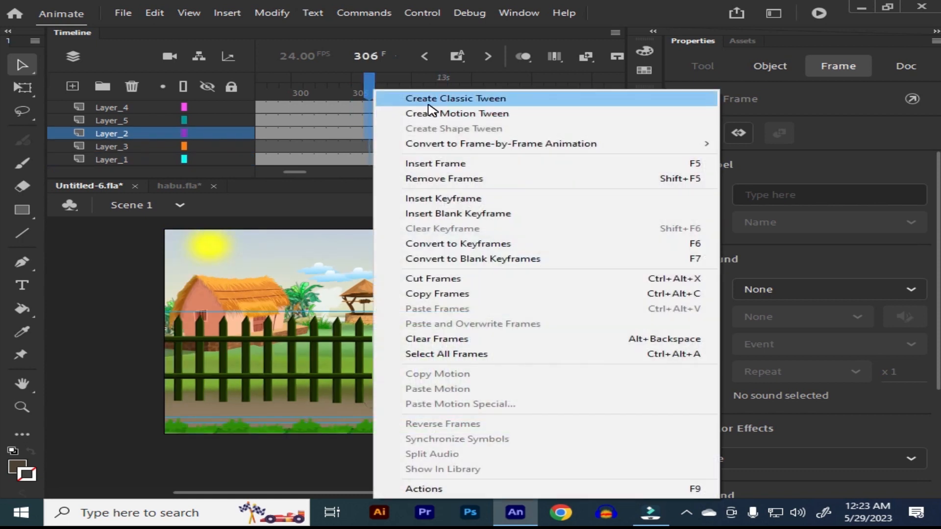
left_click(426, 98)
left_click(388, 159)
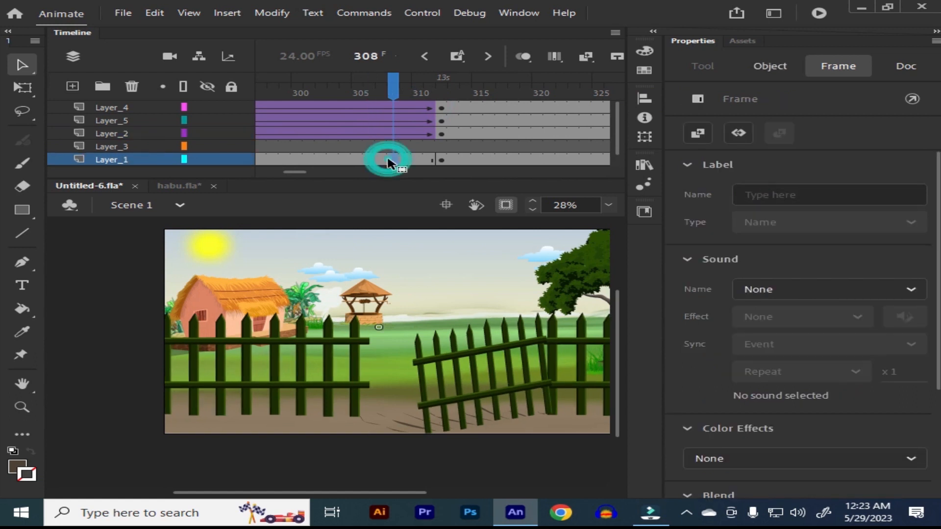
right_click(390, 164)
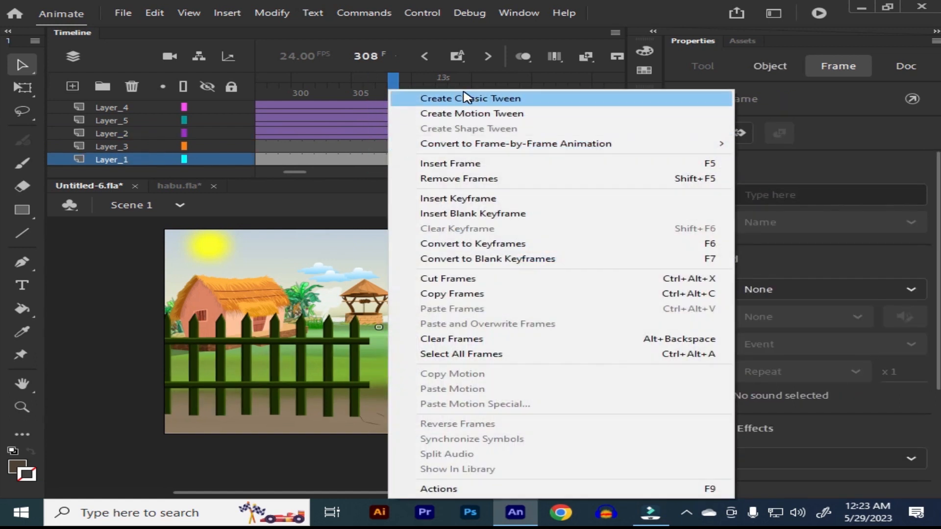
left_click(466, 102)
Step: Play back the scene's zoom between frames 265 and 312
left_click_drag(399, 92, 247, 149)
key("Return")
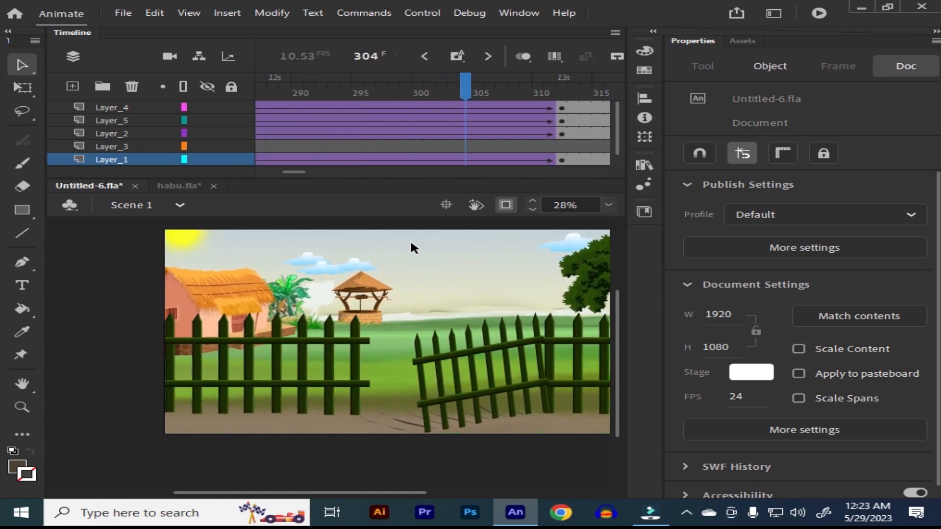
key("Return")
Step: Remove all frames after frame 312 on every layer and save the file
left_click_drag(303, 86, 393, 137)
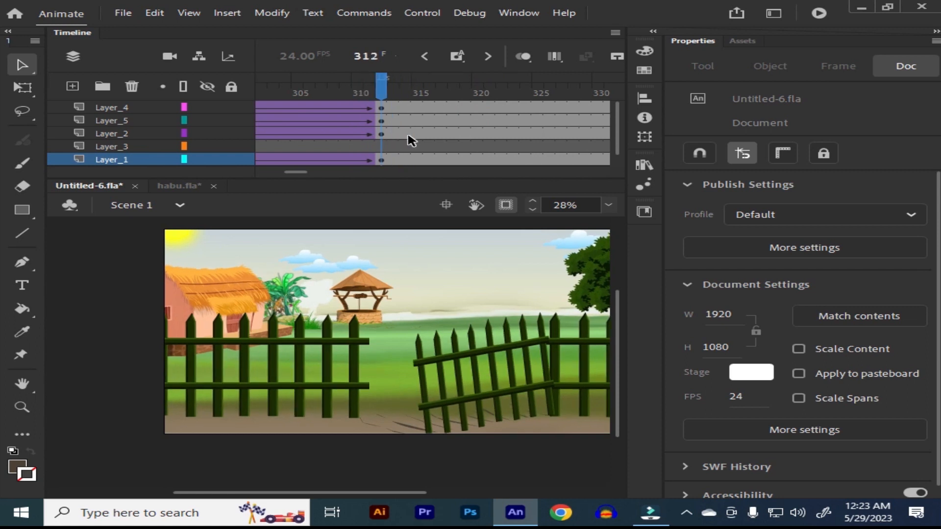
key("ctrl+alt+a")
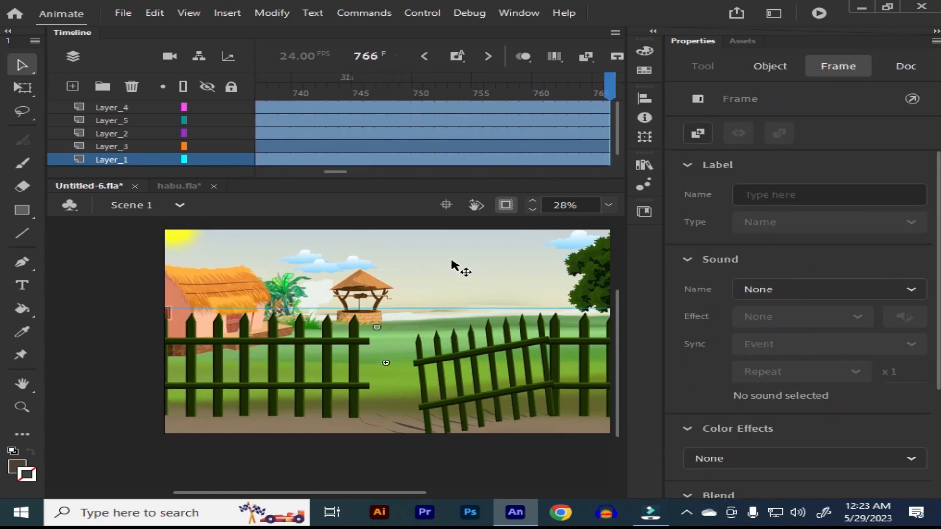
key("ctrl+z")
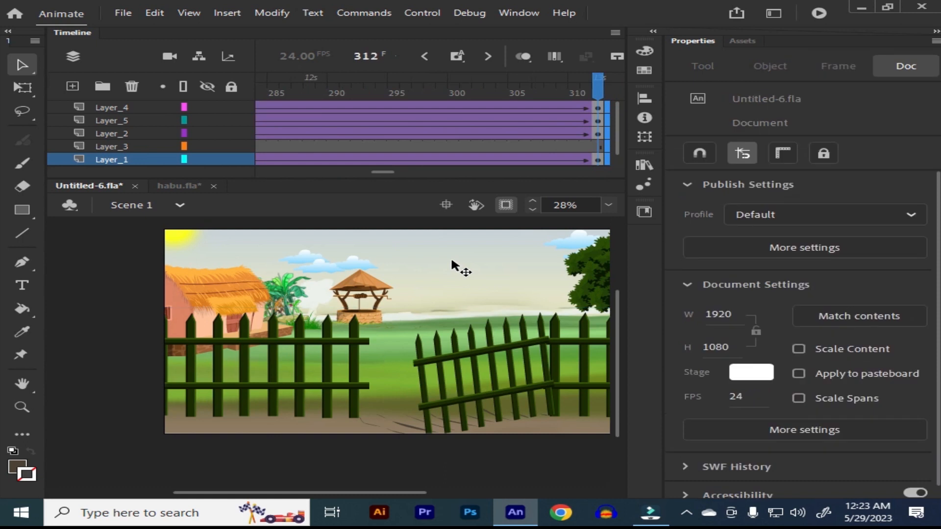
key("ctrl+s")
Step: Return to frame 1 and fit the whole stage in the view
left_click_drag(599, 84, 120, 139)
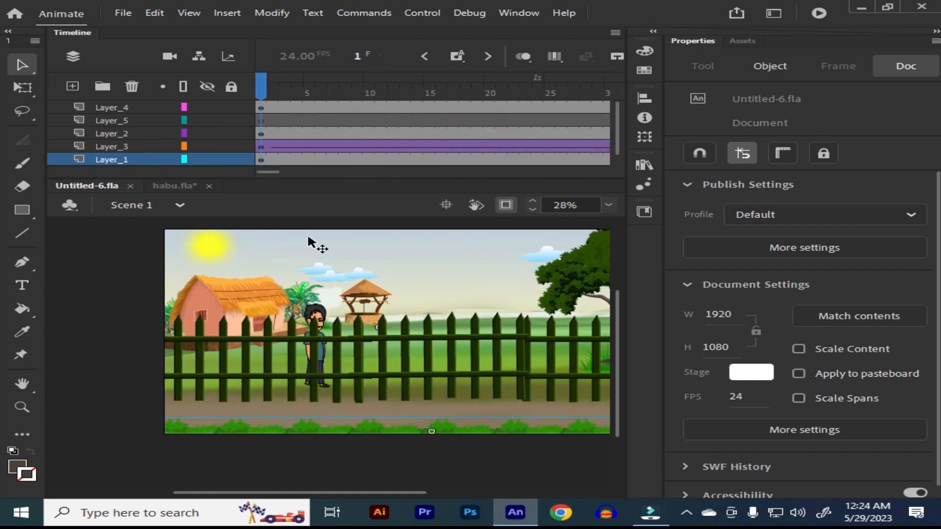
left_click(608, 205)
left_click(607, 219)
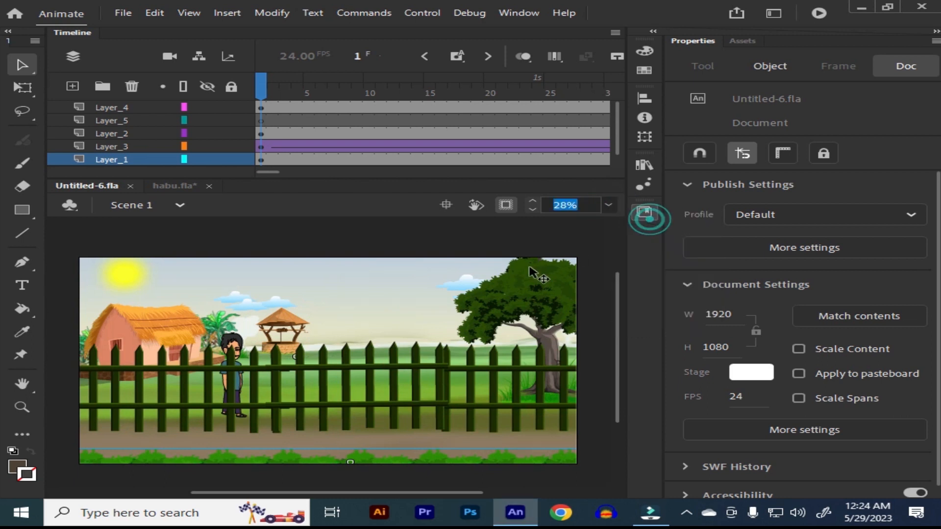